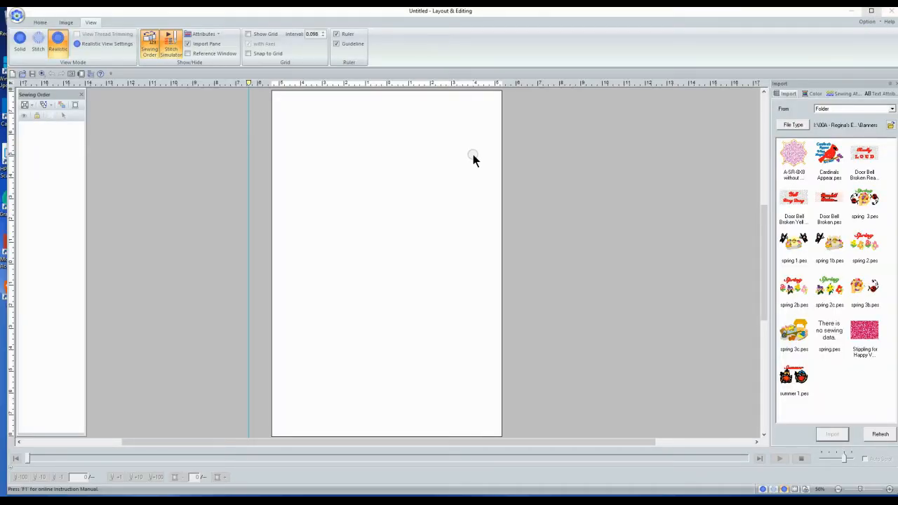
Step: Move the vertical guideline out to about the 13-inch mark left of the page and dismiss the AutoPlay notification
left_click_drag(247, 82, 109, 83)
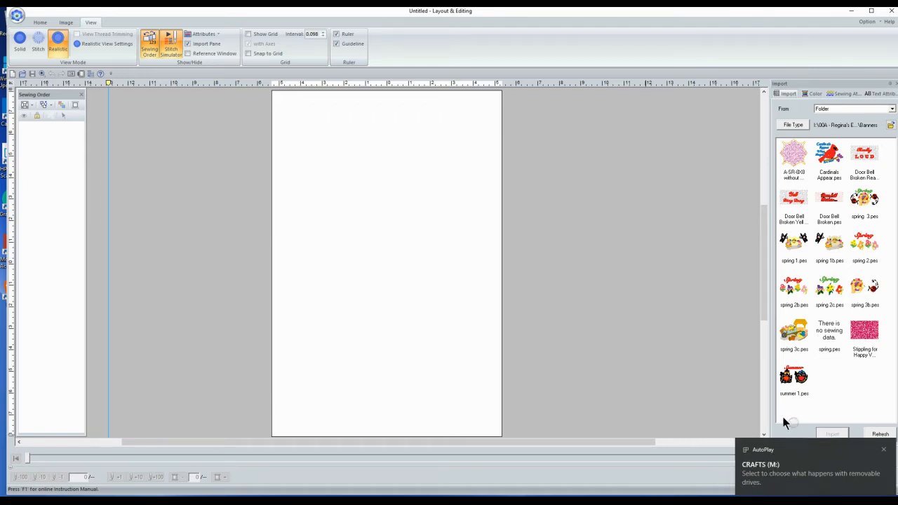
left_click(691, 369)
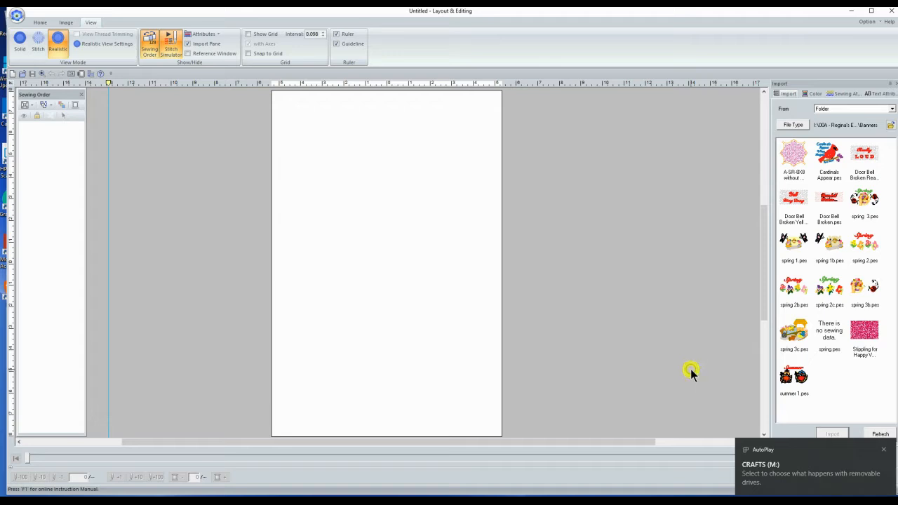
left_click(885, 449)
left_click(736, 169)
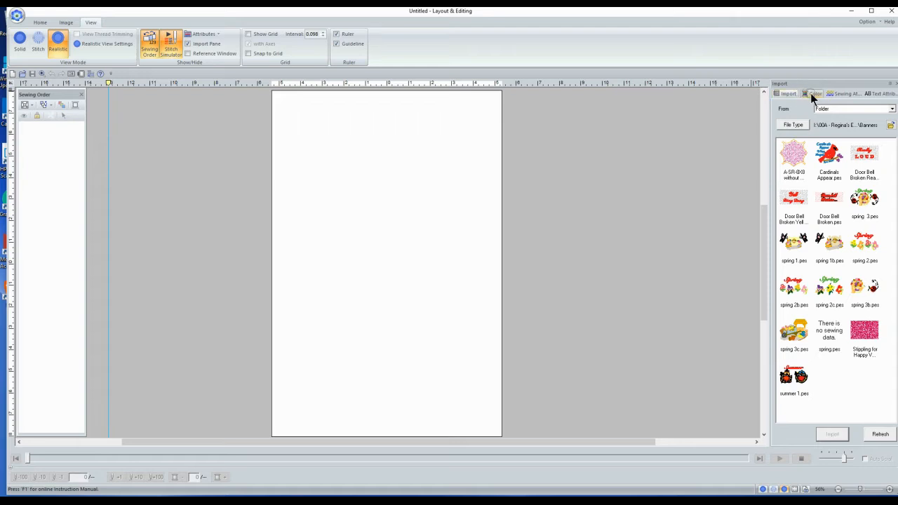
Step: Check that the Sewing Attributes, Text Attributes, Color Palette and Import Pane are set to show
left_click(44, 22)
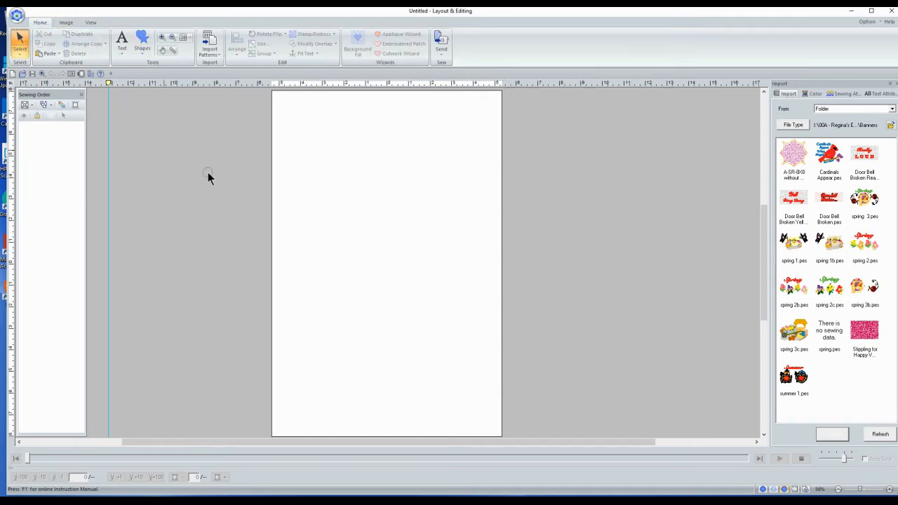
left_click(89, 22)
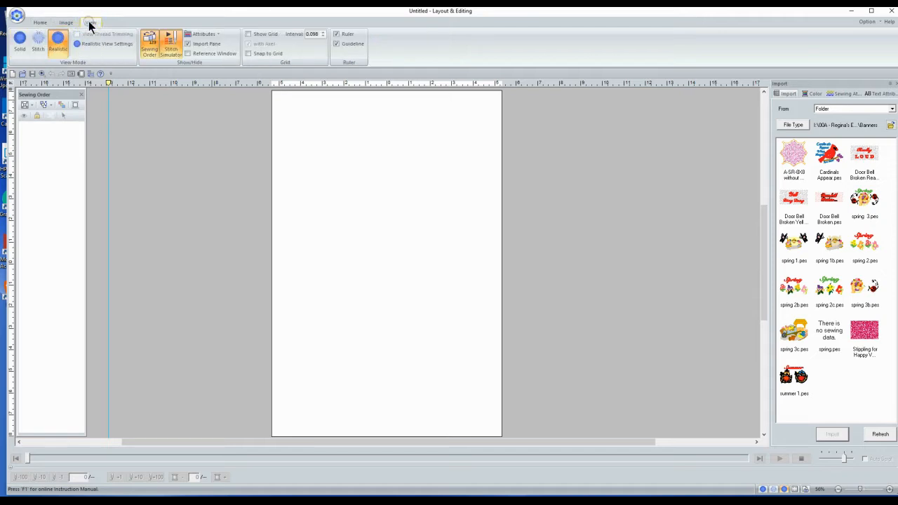
left_click(218, 34)
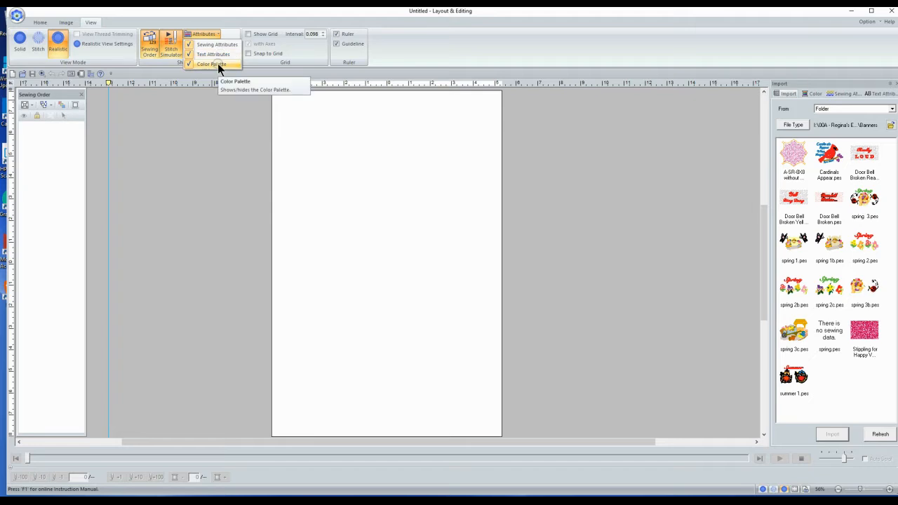
left_click(431, 59)
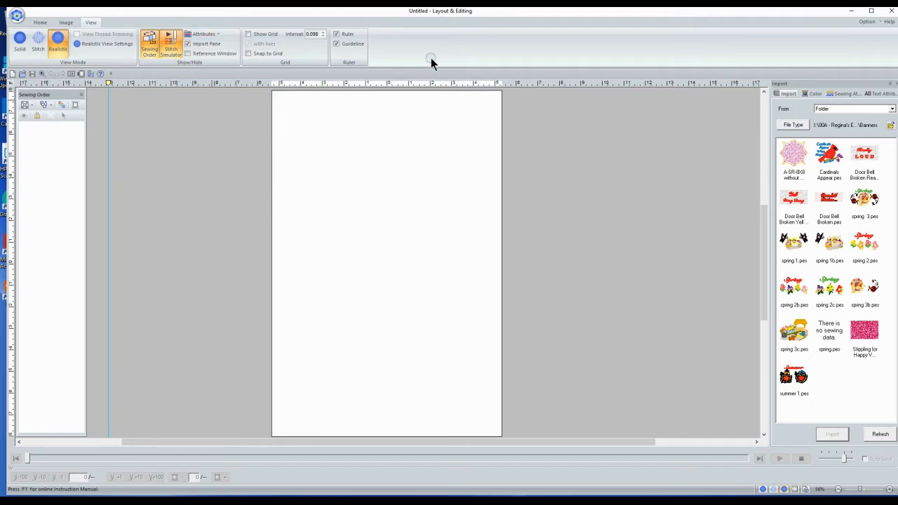
left_click(204, 43)
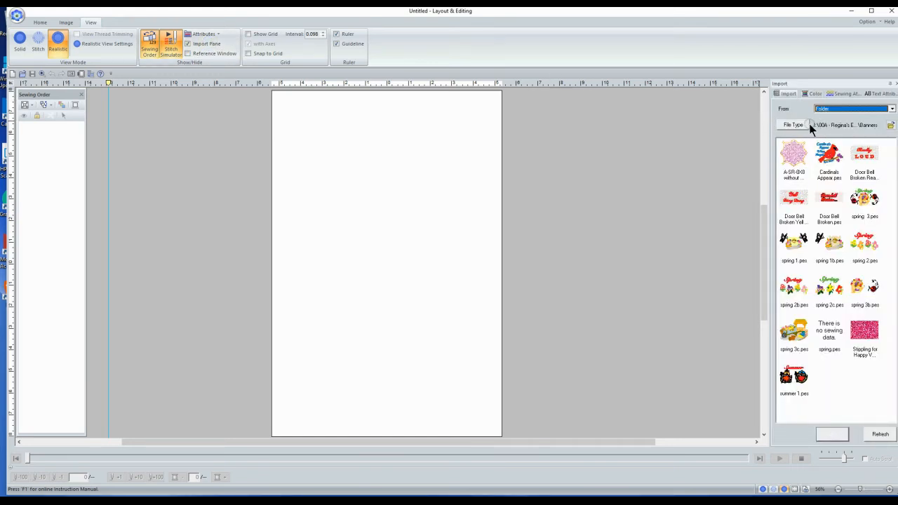
Step: Set the import folder to the CRAFTS (M:) drive and look through the designs stored there
left_click(891, 126)
left_click(891, 125)
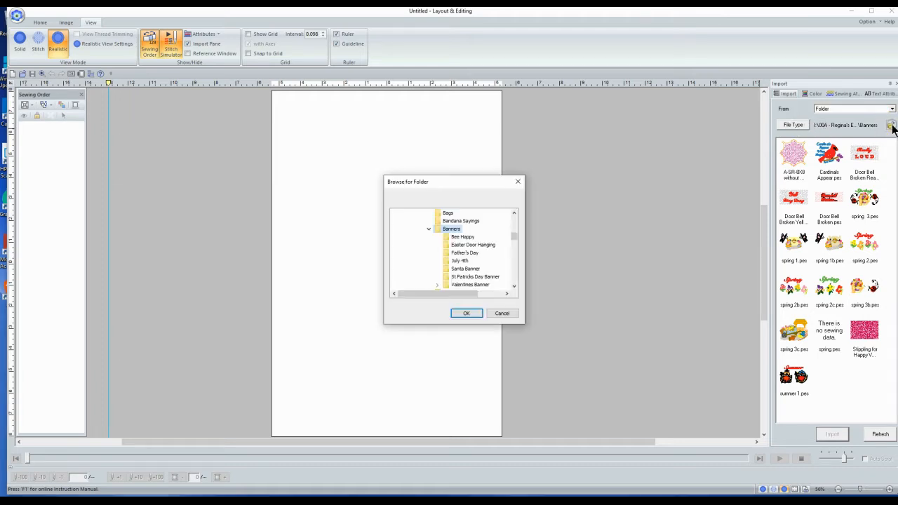
left_click_drag(514, 242, 513, 288)
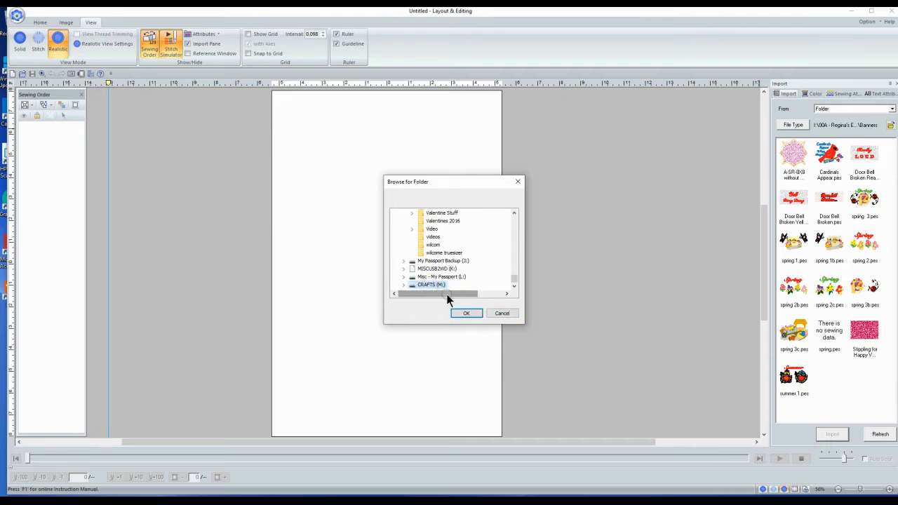
left_click(467, 313)
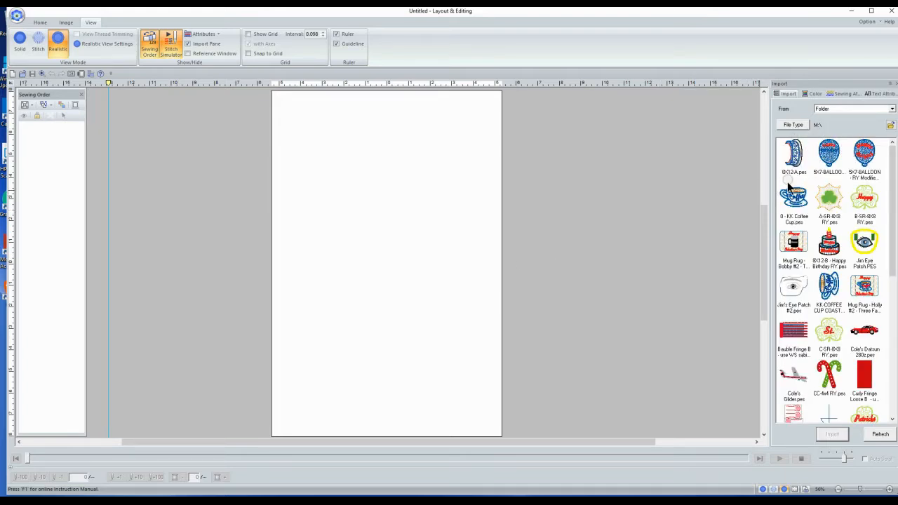
left_click_drag(896, 224, 891, 393)
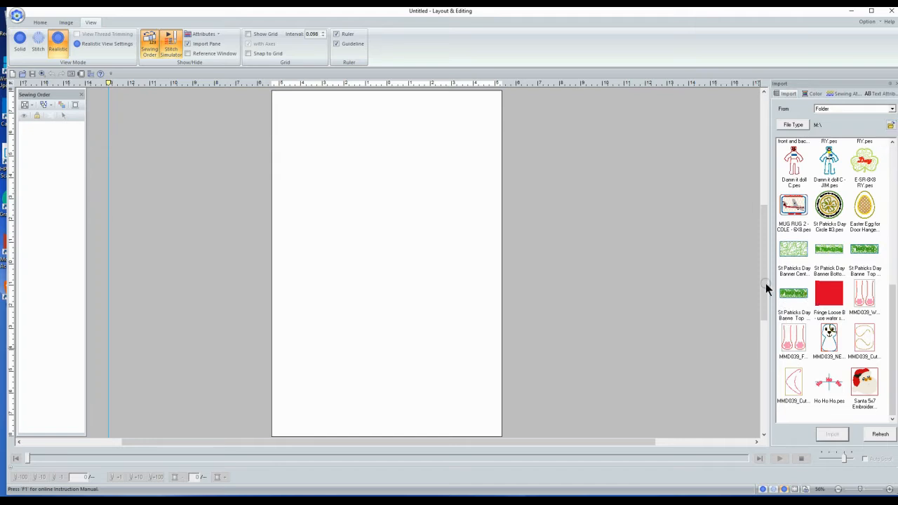
Step: Change the import folder to bPocket on the CRAFTS (M:) drive
left_click(891, 125)
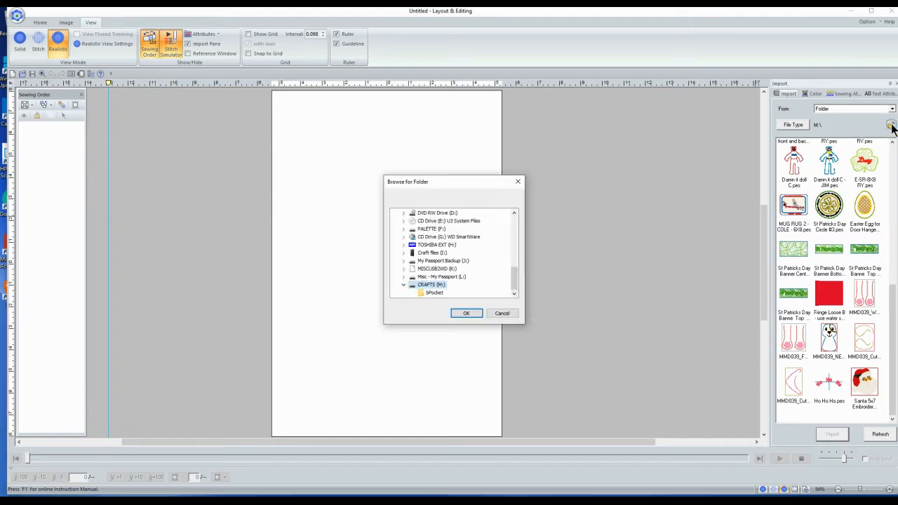
left_click(426, 294)
left_click(466, 313)
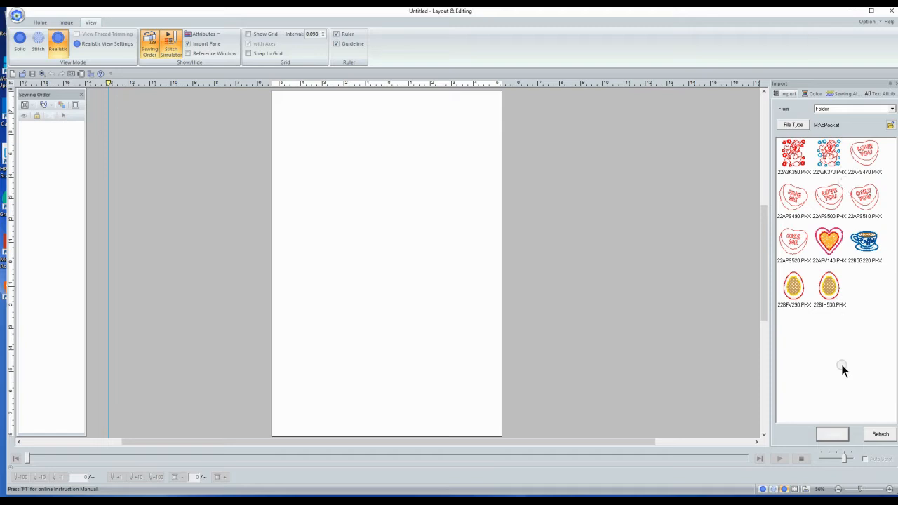
Step: Import the egg design 22BIH530.PHX onto the page and clear its selection
left_click(831, 289)
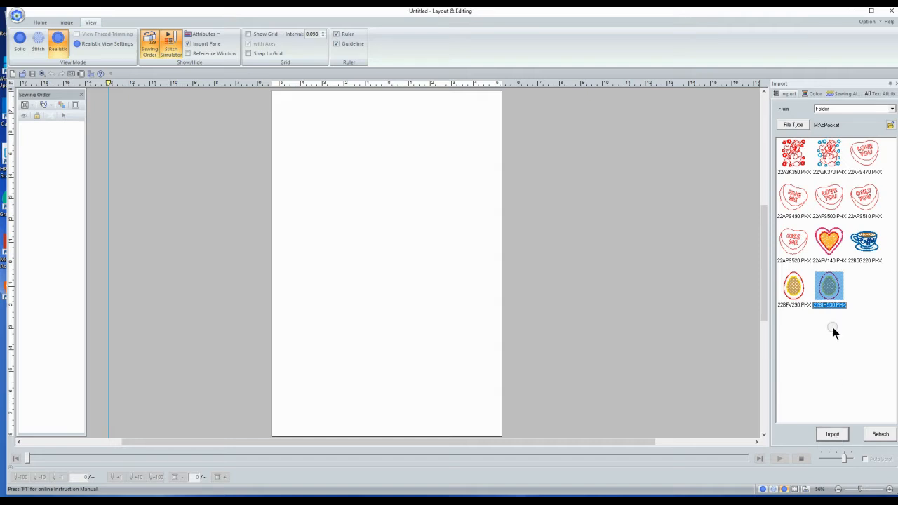
left_click(834, 435)
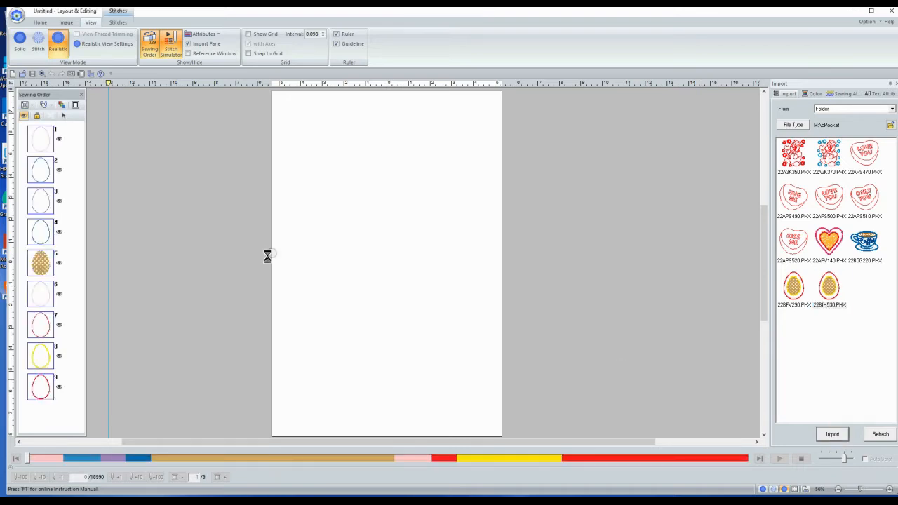
left_click(234, 201)
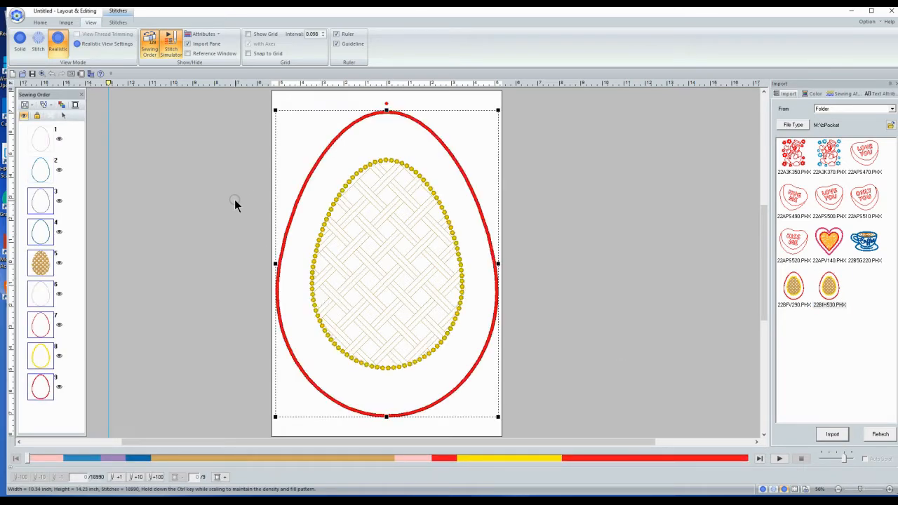
left_click(316, 163)
left_click(40, 145)
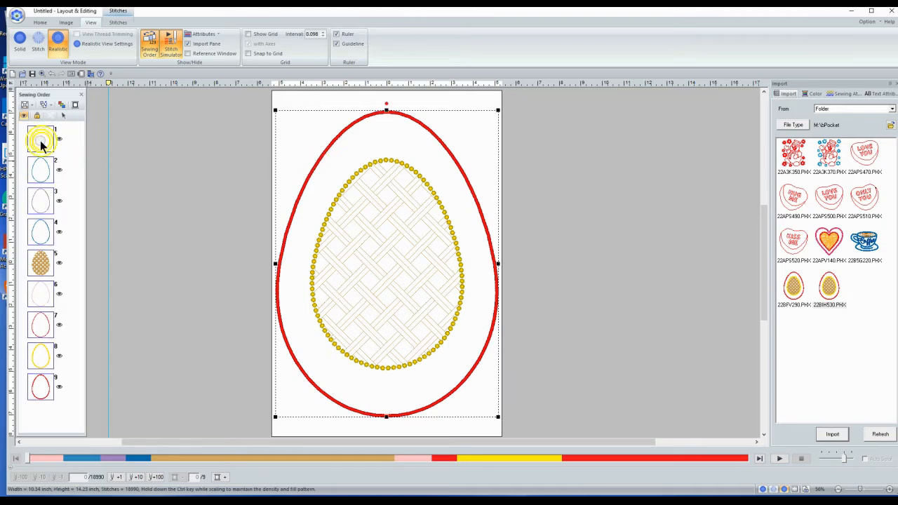
left_click(110, 176)
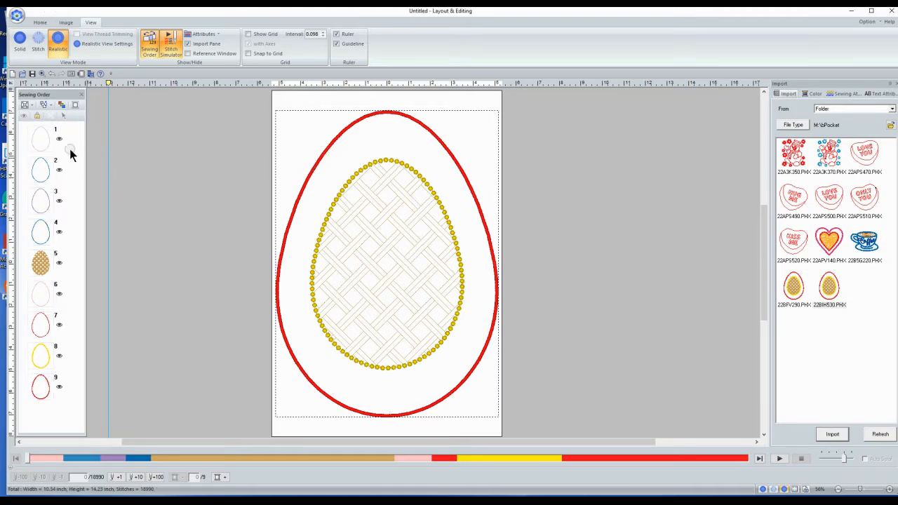
Step: Select the whole egg design from its first sewing-order item and convert its stitches to blocks with Normal sensitivity
left_click(41, 139)
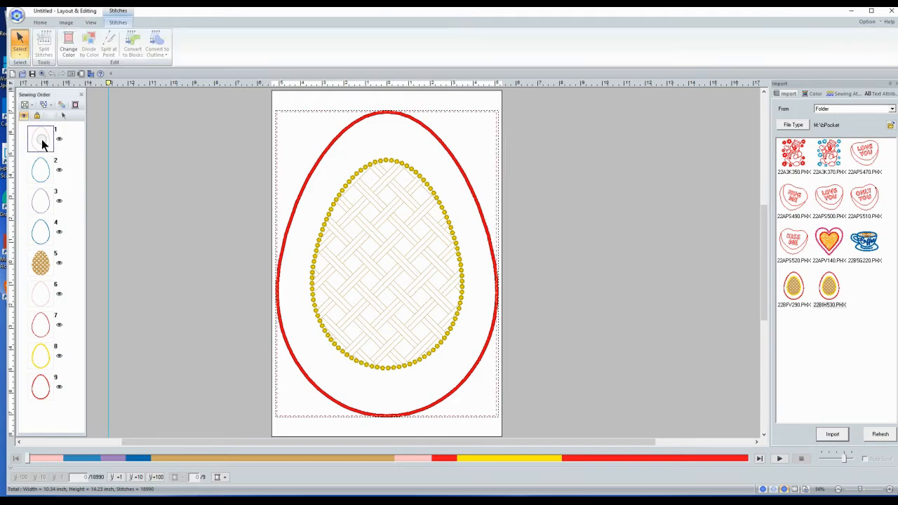
right_click(40, 140)
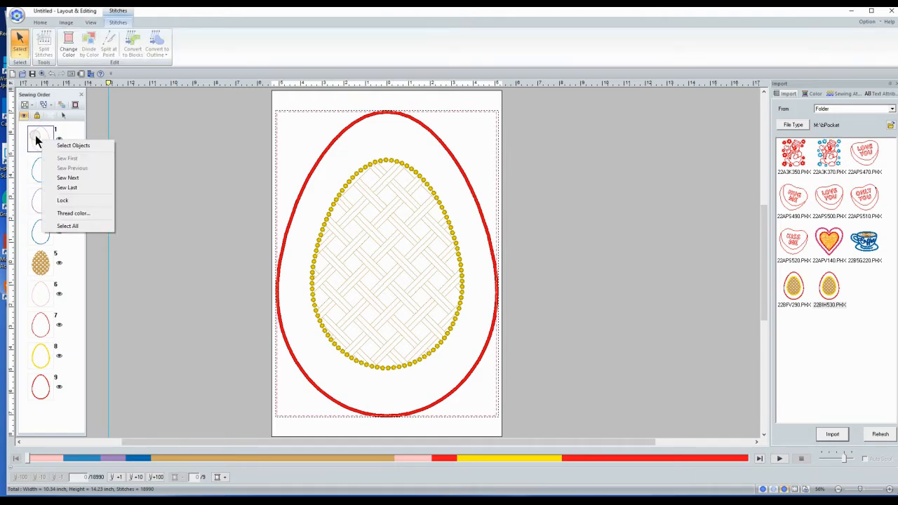
left_click(70, 146)
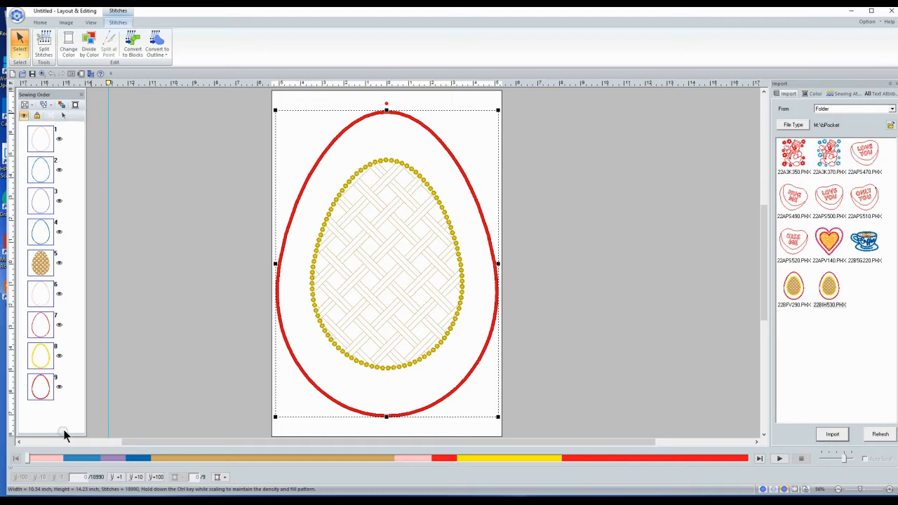
right_click(318, 159)
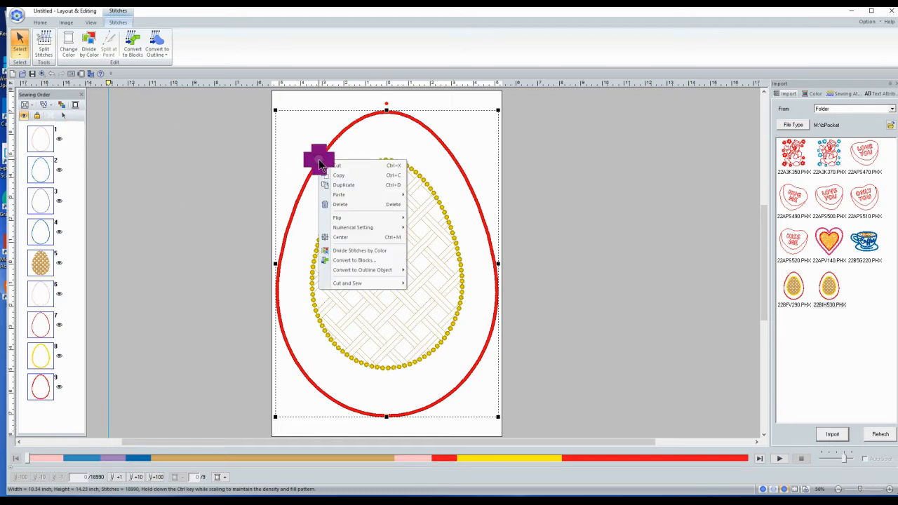
left_click(354, 261)
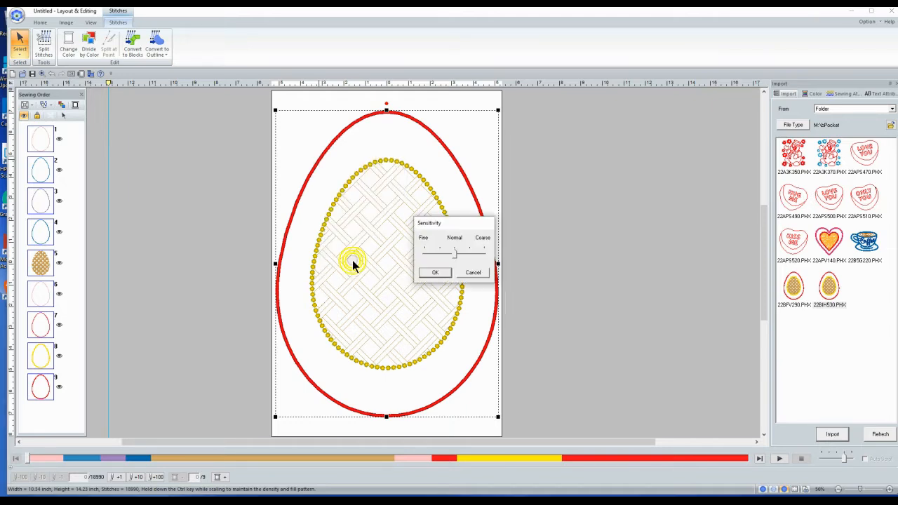
left_click(436, 271)
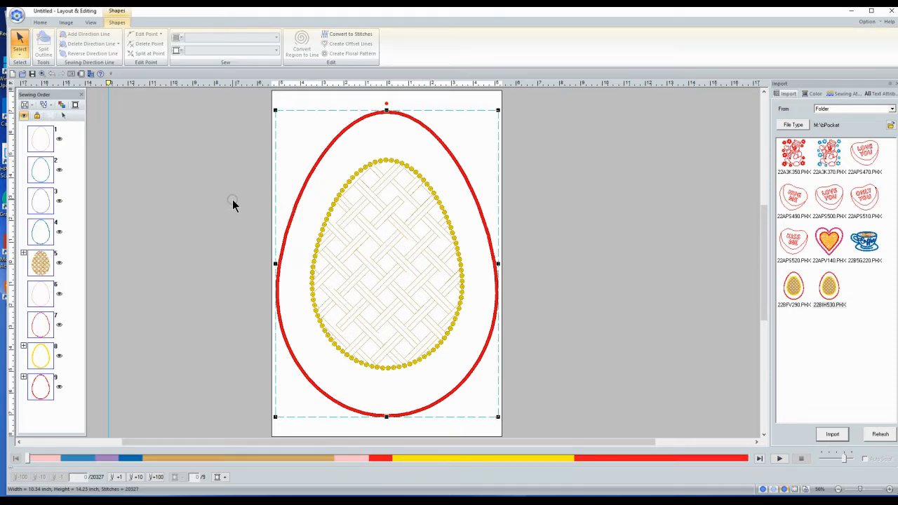
Step: Ungroup the converted egg design into separate objects and deselect them
right_click(296, 204)
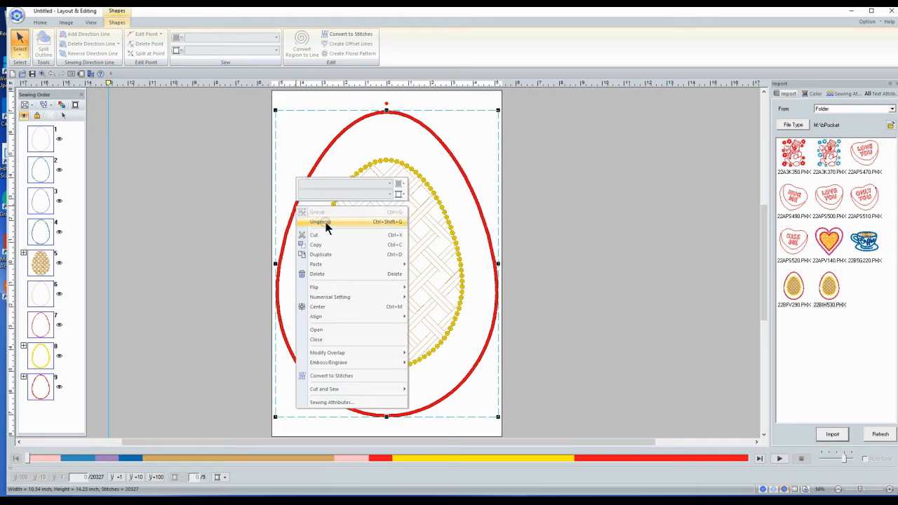
left_click(326, 222)
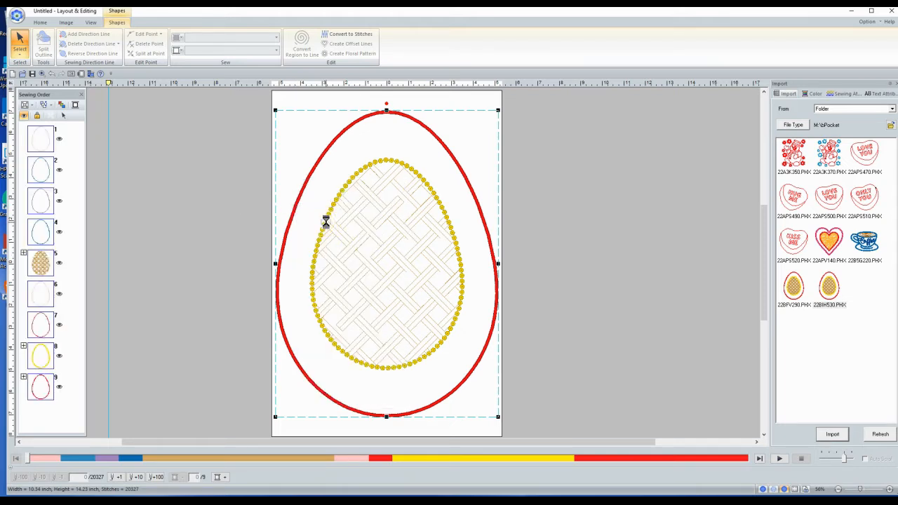
left_click(198, 194)
Step: Check sewing-order items 1 to 4 one after another and select the object belonging to item 4
left_click(49, 144)
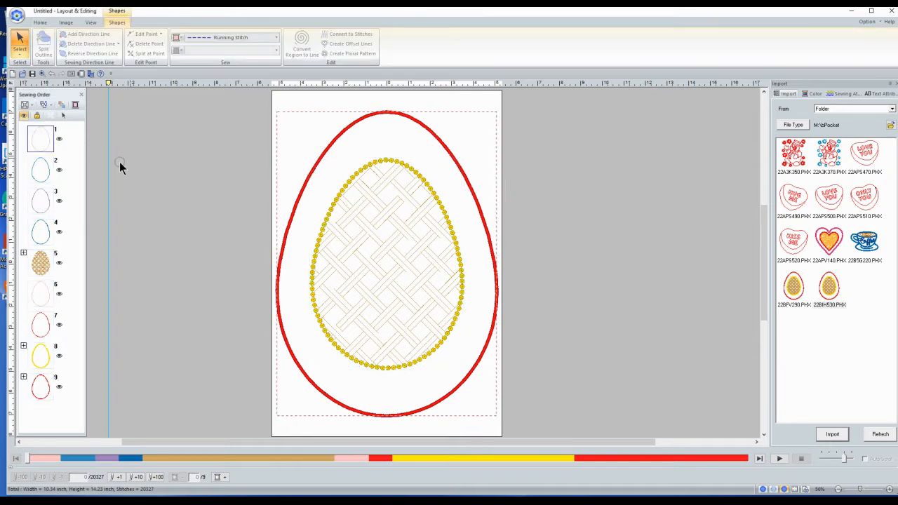
left_click(40, 174)
left_click(40, 200)
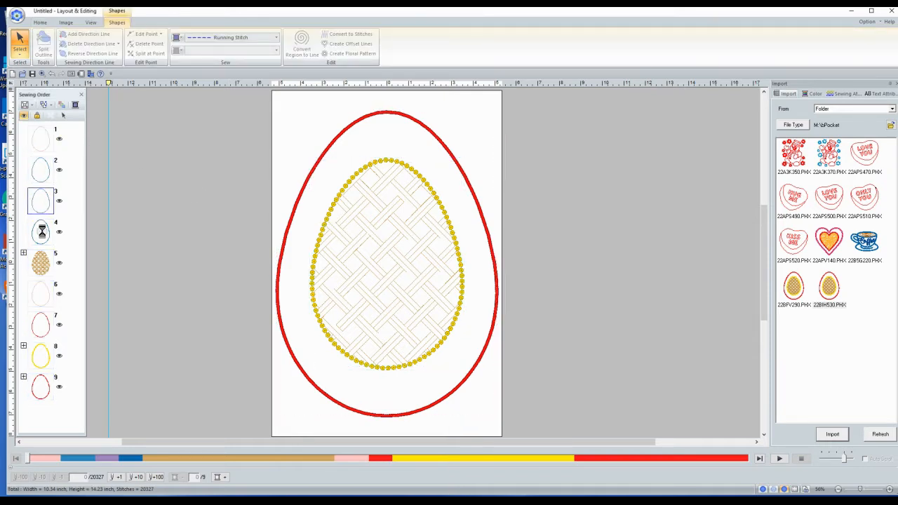
left_click(40, 235)
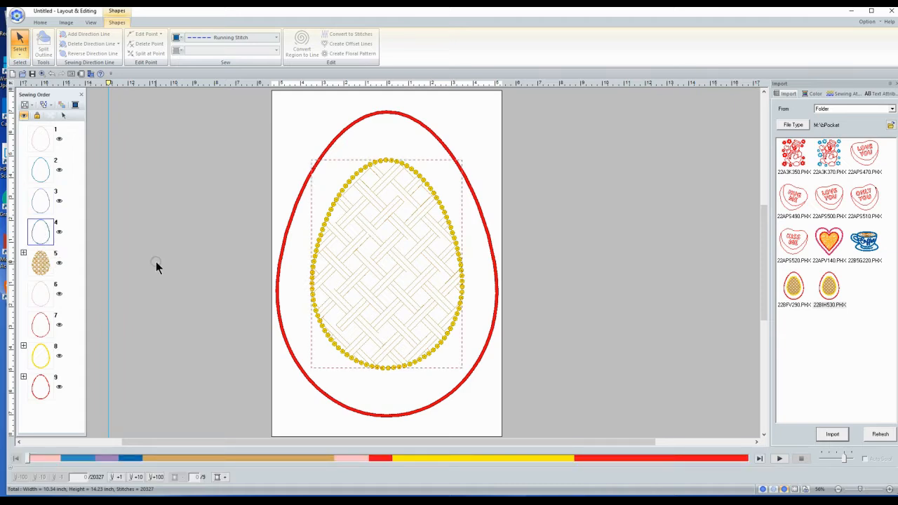
right_click(37, 231)
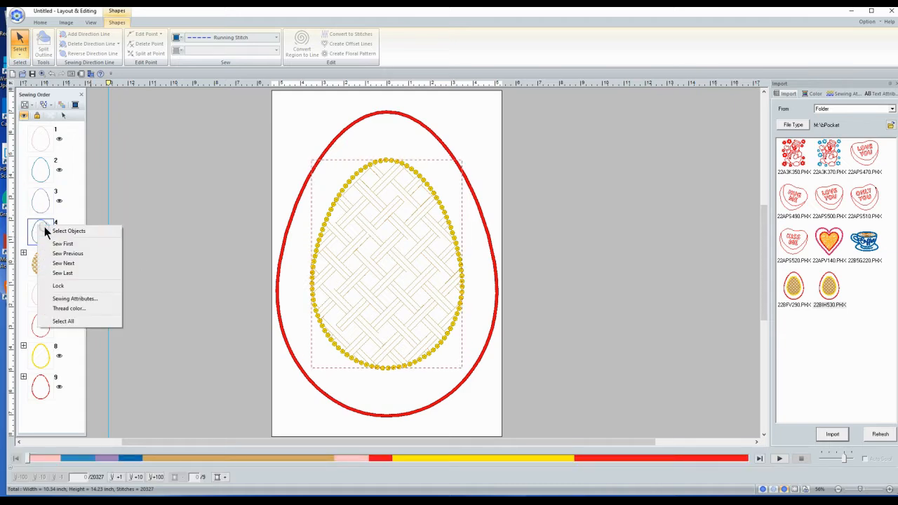
left_click(81, 231)
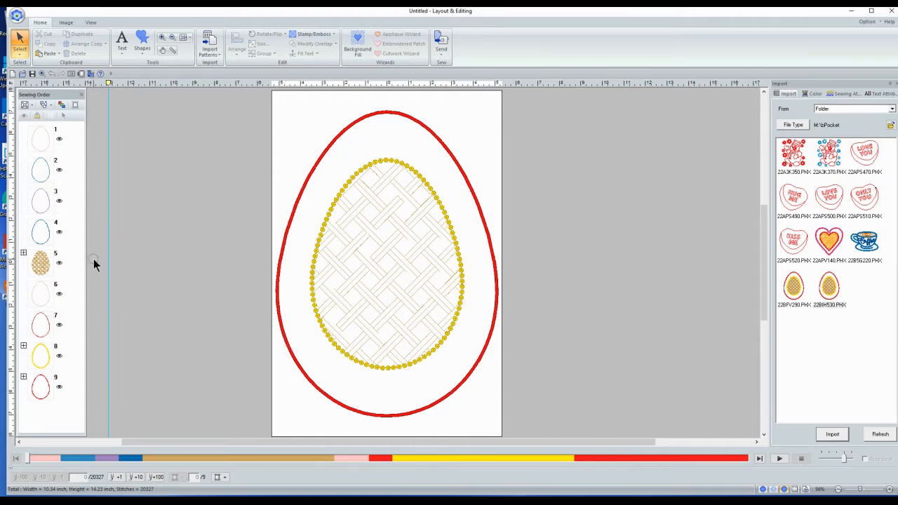
Step: Select the outer red egg border on the page, deselect it, and pick the first item in the sewing order
left_click(278, 307)
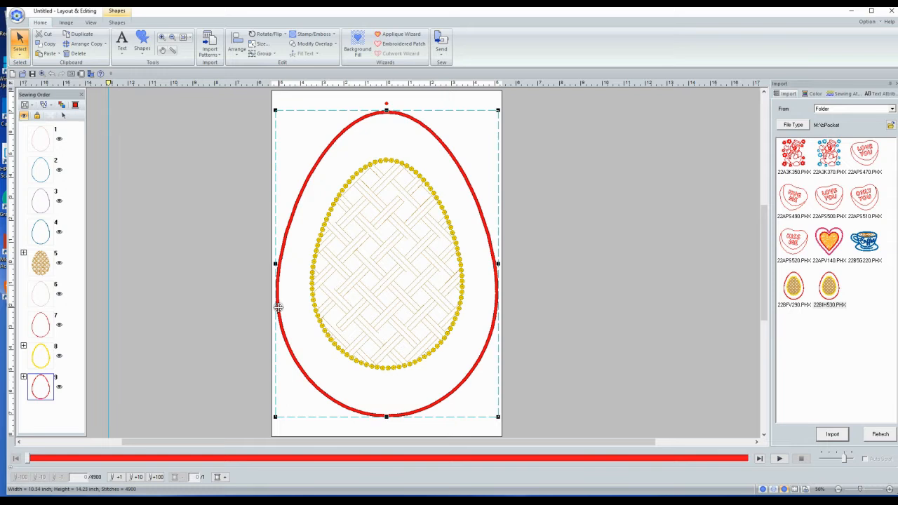
left_click(111, 361)
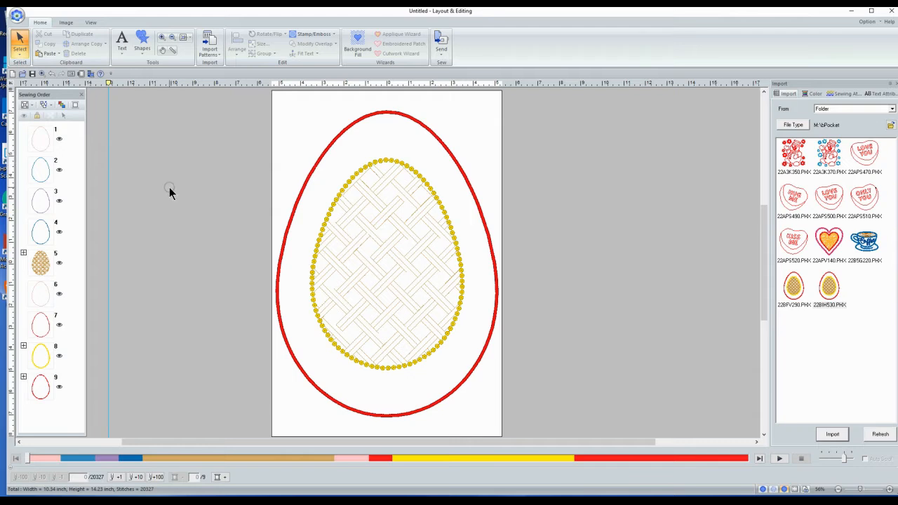
left_click(39, 141)
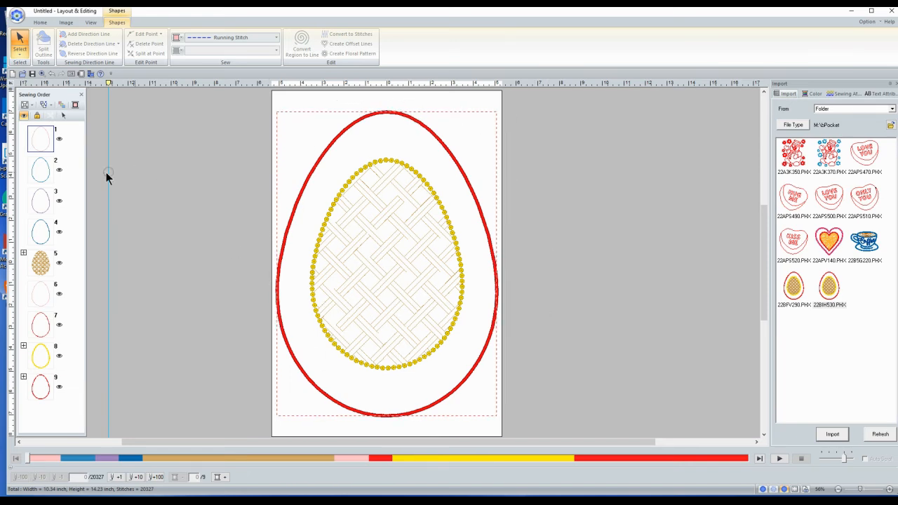
Step: Examine sewing-order items 2 to 7 one after another together with their thread colors
left_click(41, 170)
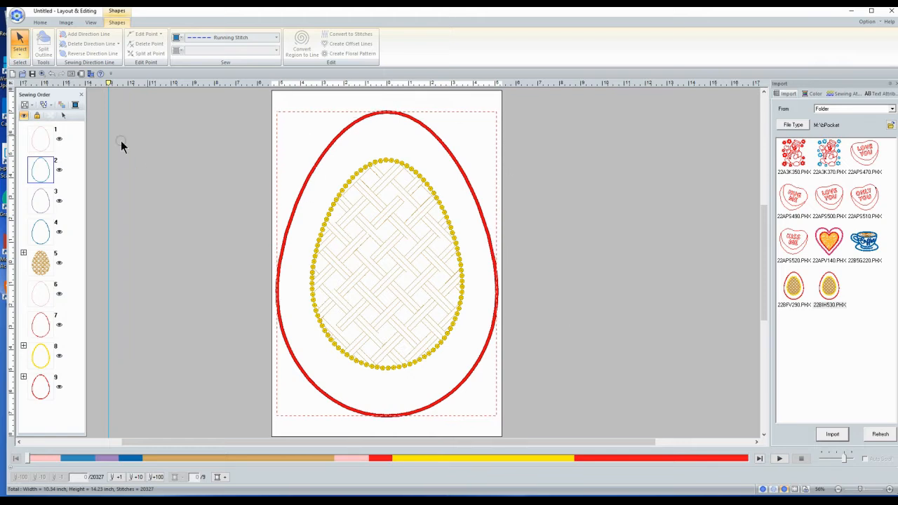
left_click(39, 201)
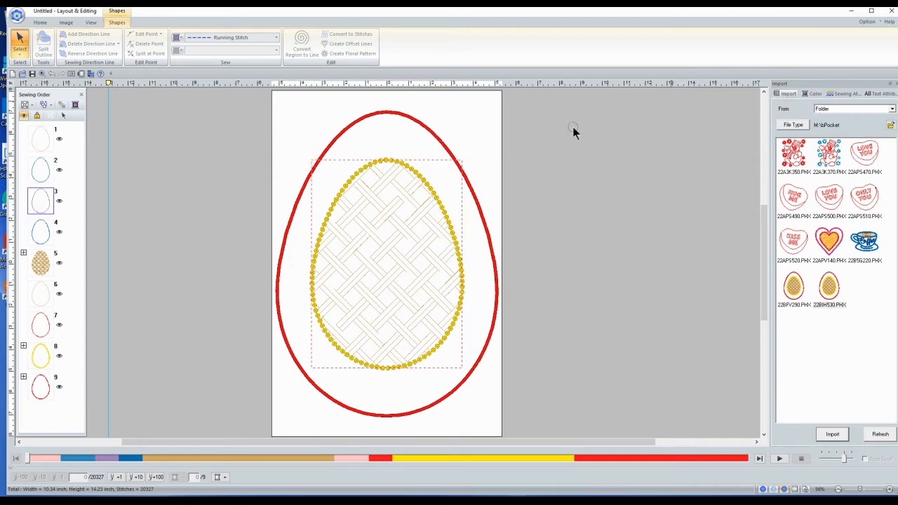
left_click(813, 94)
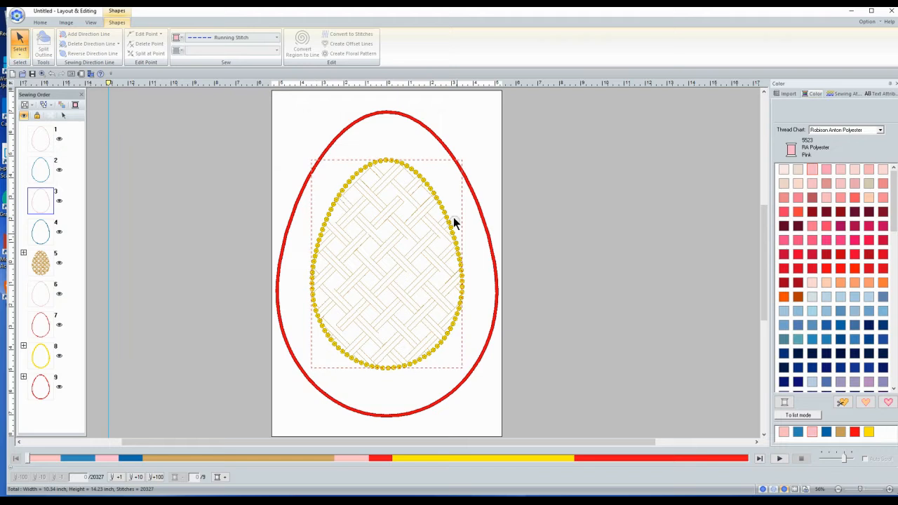
left_click(39, 231)
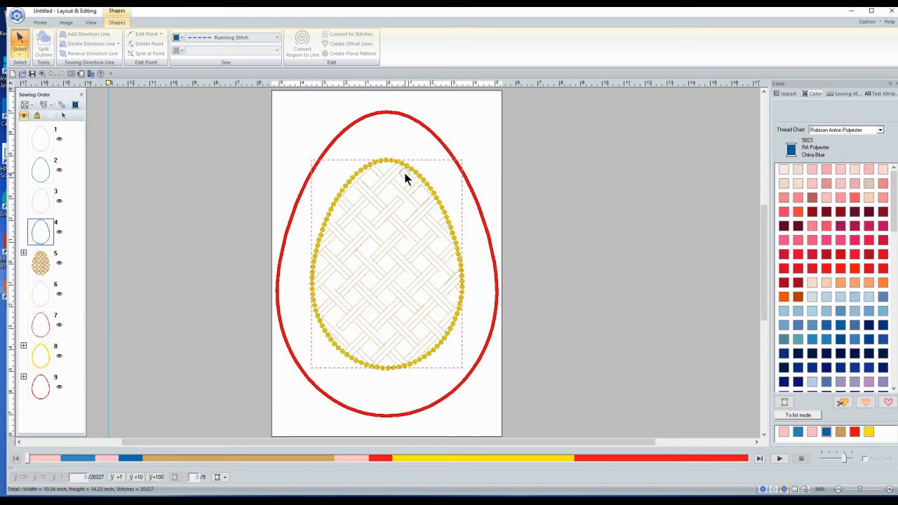
left_click(39, 261)
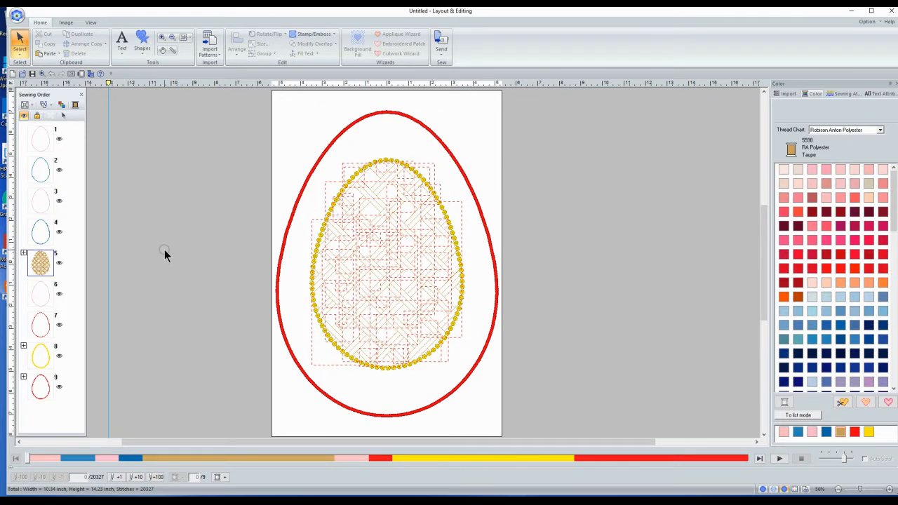
left_click(40, 290)
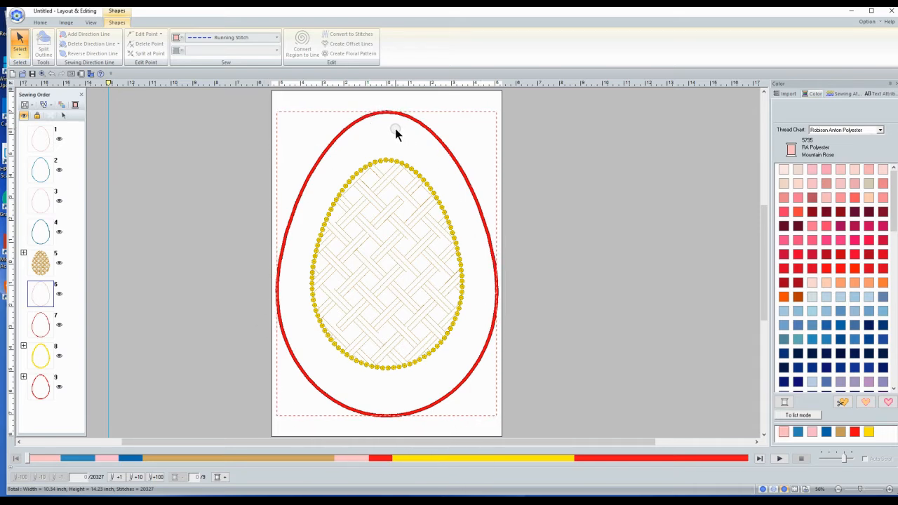
left_click(38, 324)
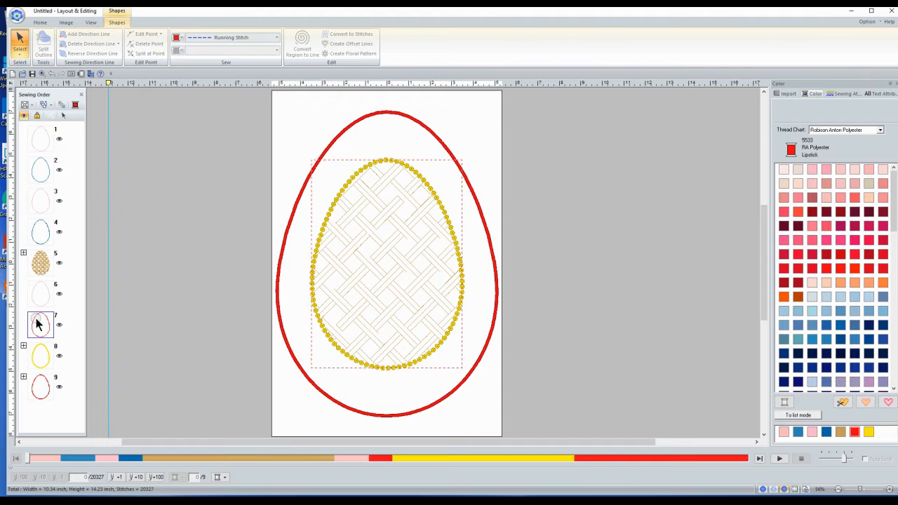
Step: Select the object of sewing-order item 6, then copy and paste it as a second outer egg outline
left_click_drag(39, 324, 39, 292)
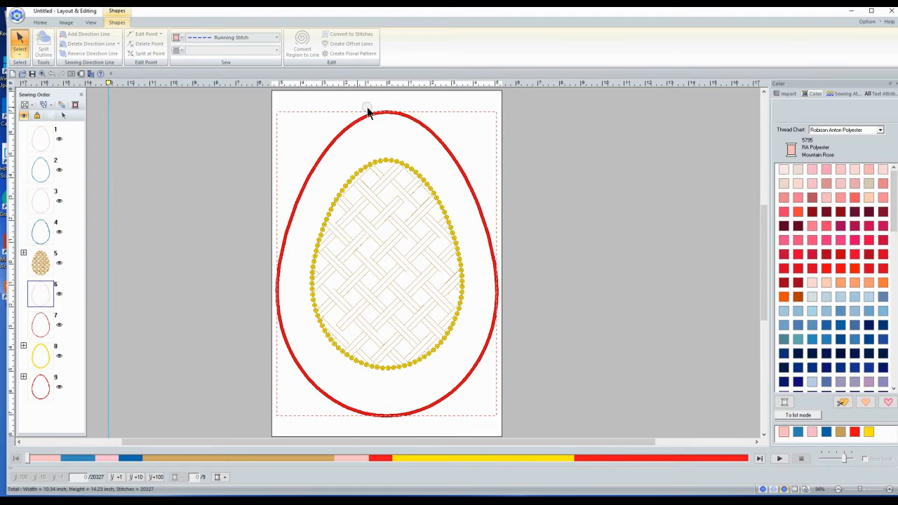
right_click(47, 297)
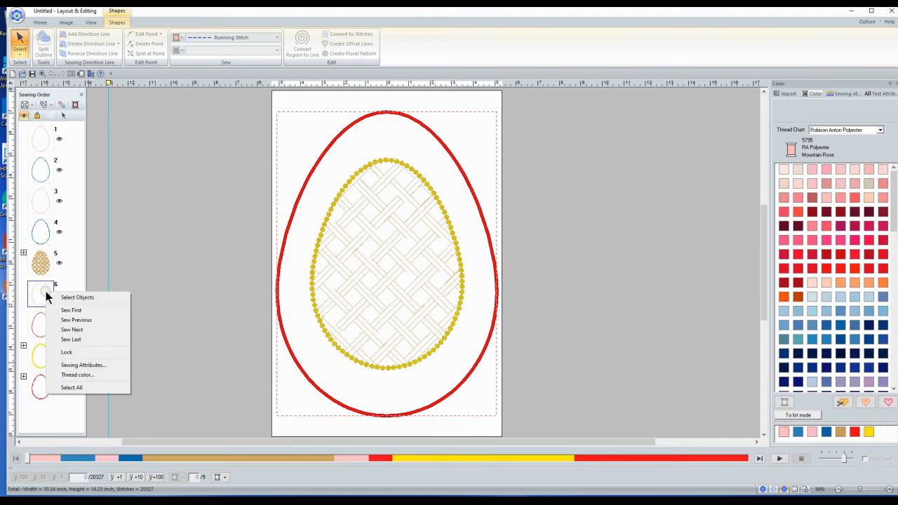
left_click(82, 298)
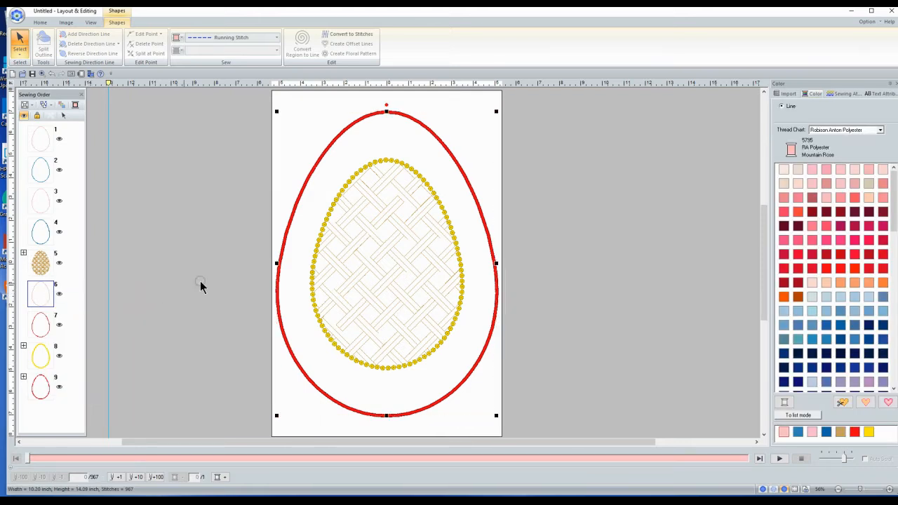
right_click(286, 235)
left_click(295, 251)
left_click(256, 231)
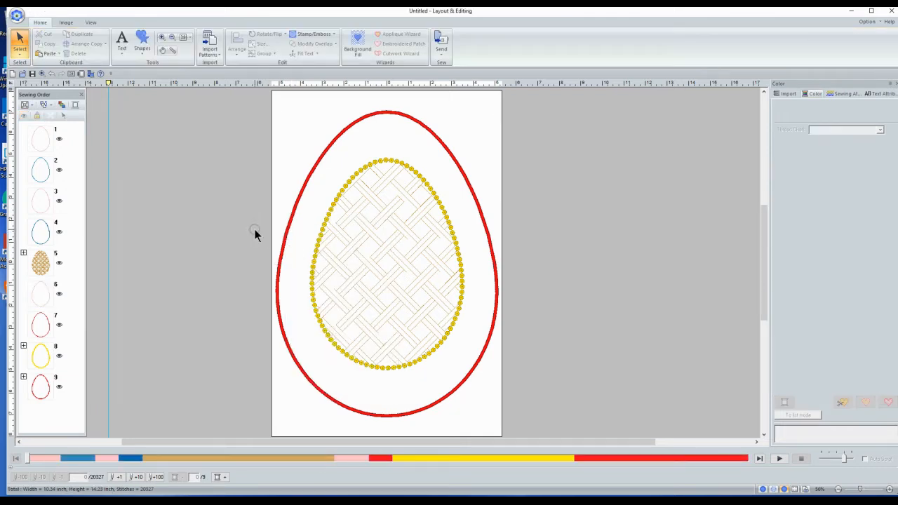
right_click(256, 232)
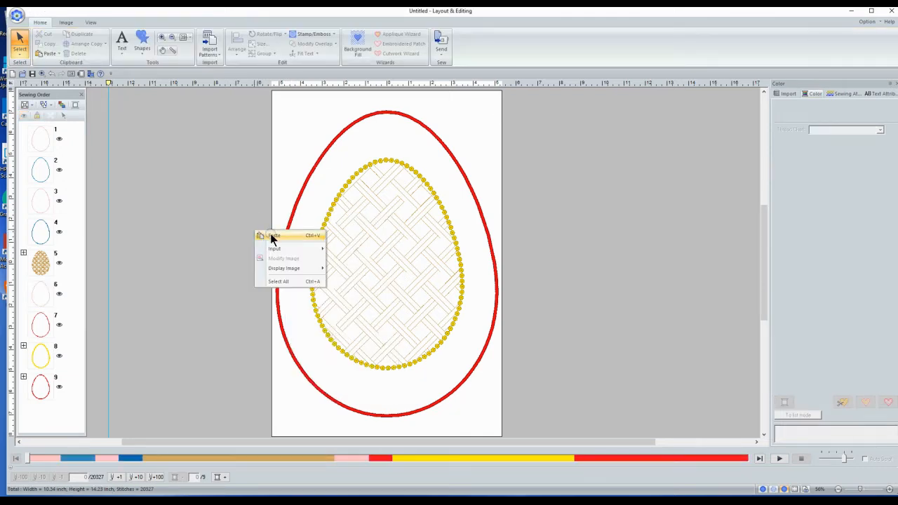
left_click(273, 235)
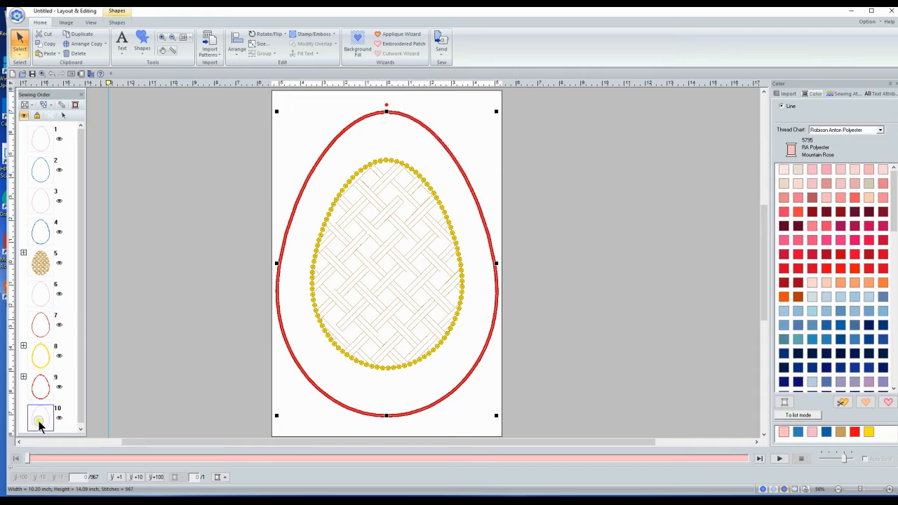
Step: Move the pasted outline directly after item 6 in the sewing order and change its thread color to 5683 Cristy Blue
left_click_drag(39, 424, 49, 319)
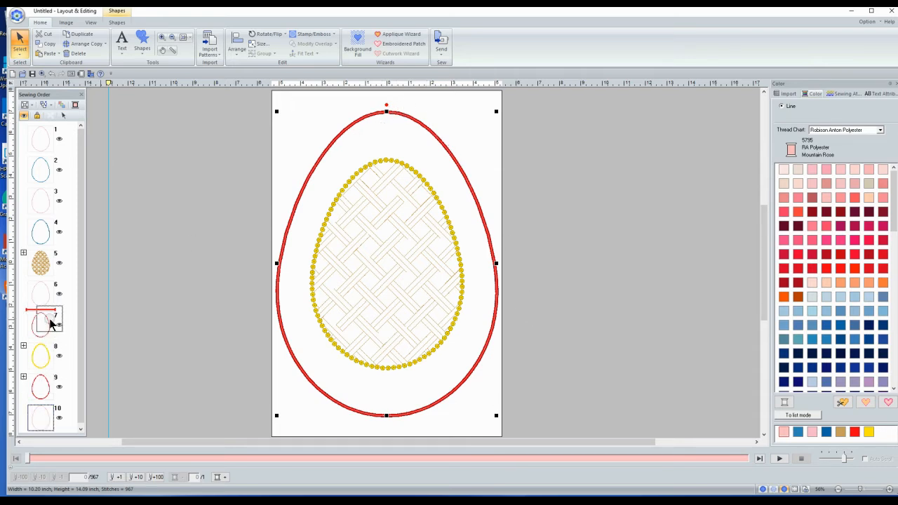
left_click(662, 202)
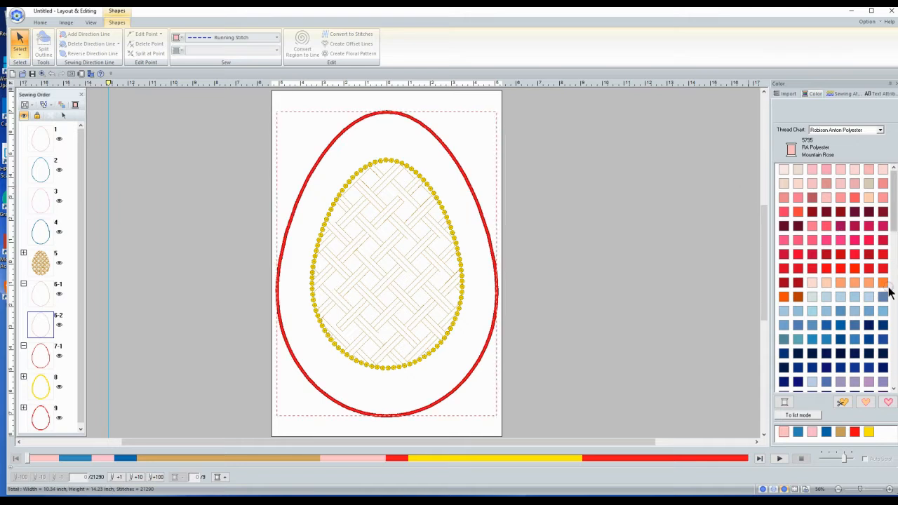
left_click(838, 311)
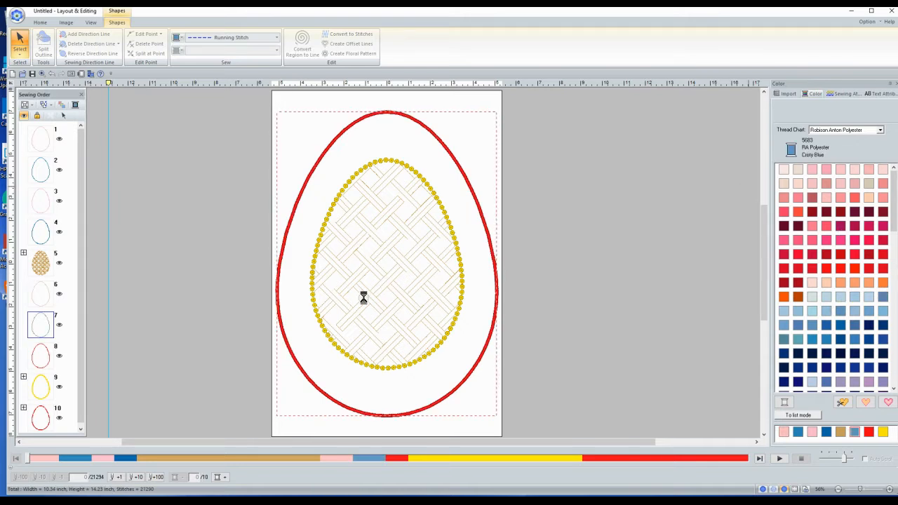
Step: Compare sewing-order items 6 and 7, then change item 7's line from Running Stitch to Triple Stitch
left_click(41, 294)
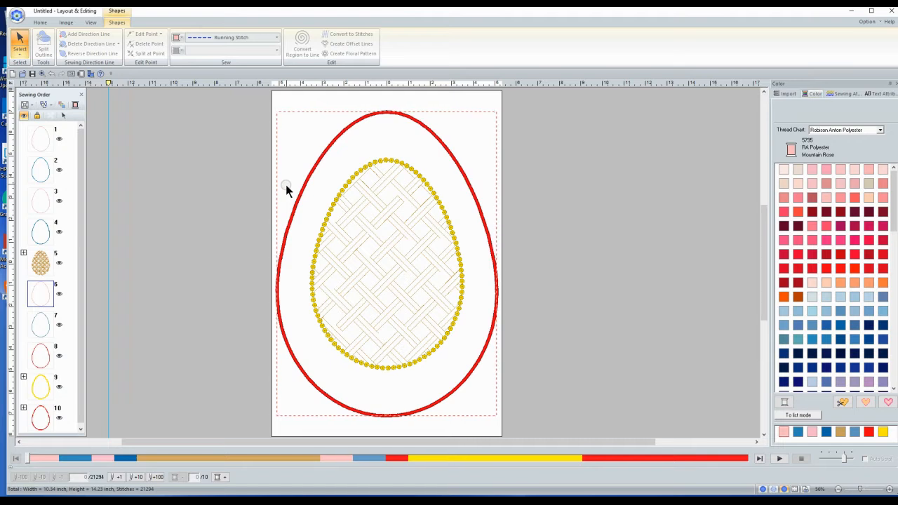
left_click(40, 326)
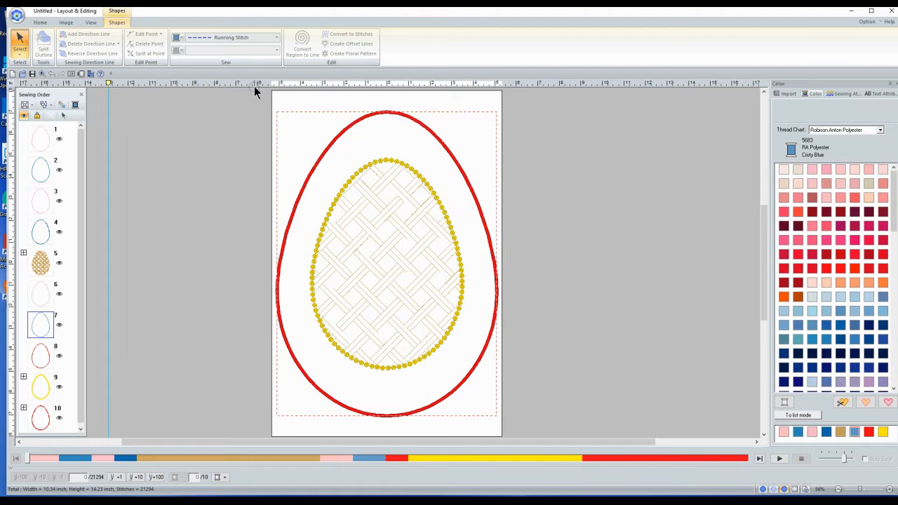
left_click(265, 43)
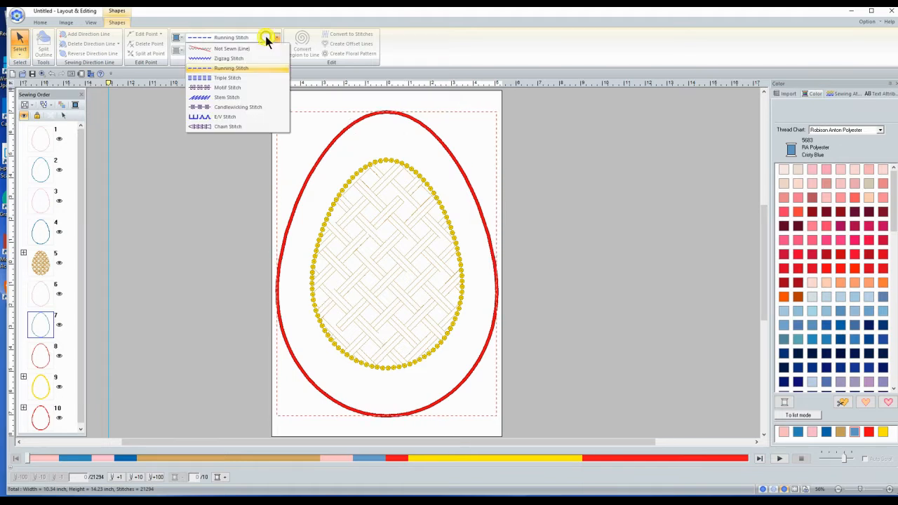
left_click(229, 76)
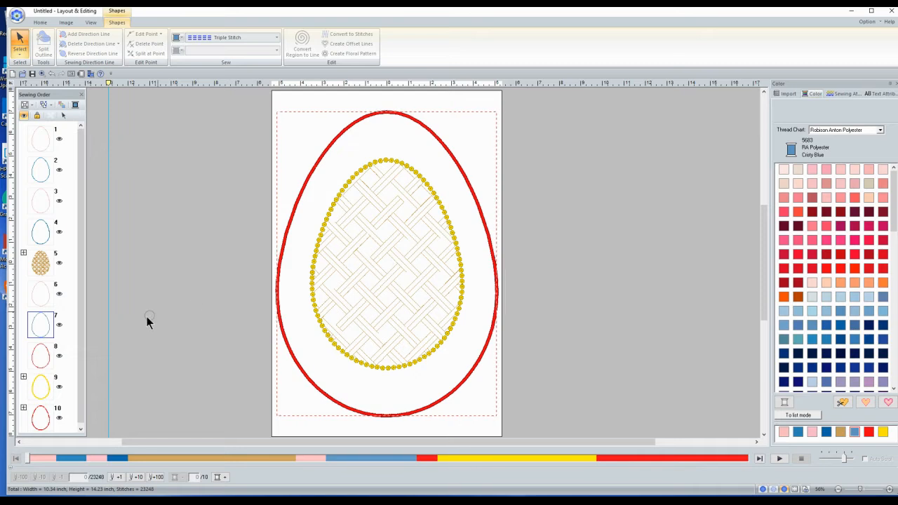
Step: Examine sewing-order items 8 and 9, recheck item 7's stitch type, and return to item 9
left_click(40, 358)
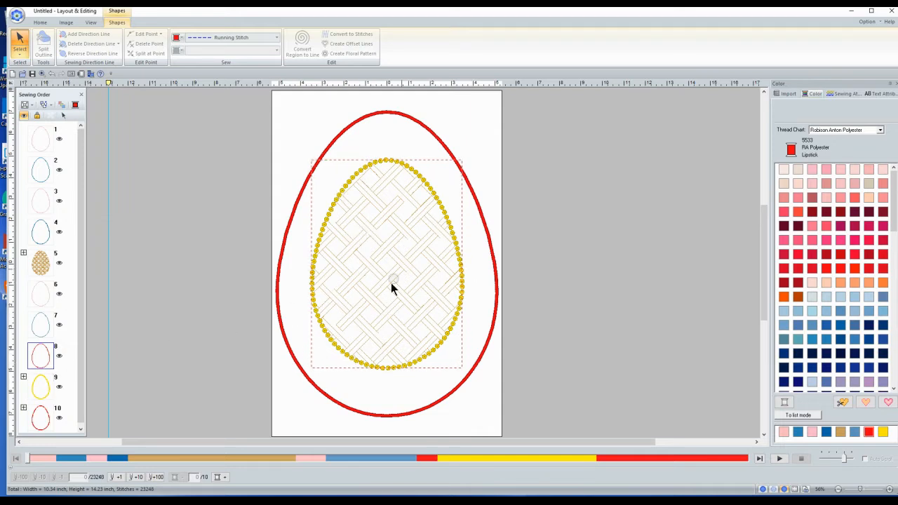
left_click(40, 386)
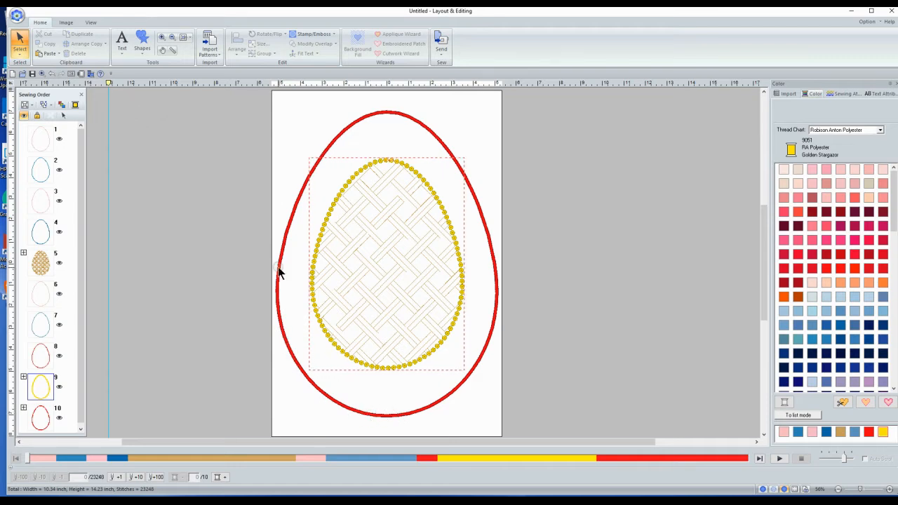
left_click(41, 328)
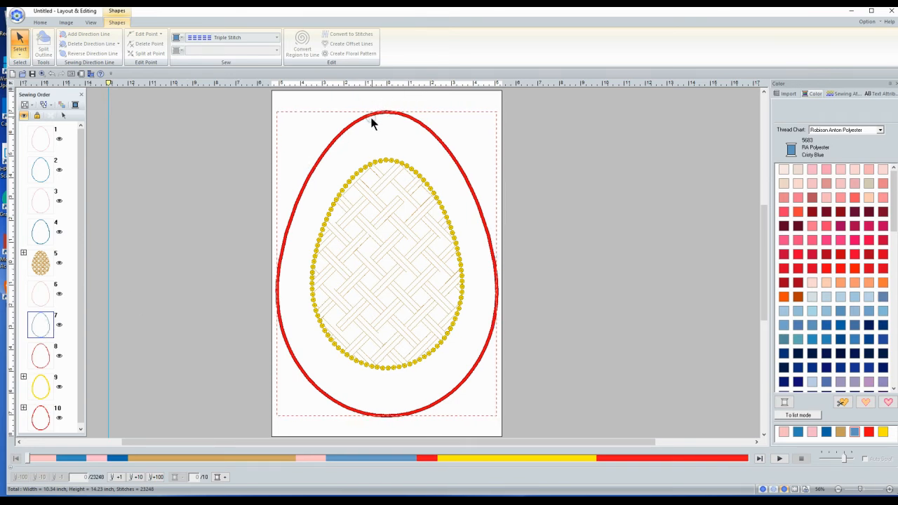
left_click(254, 36)
left_click(254, 36)
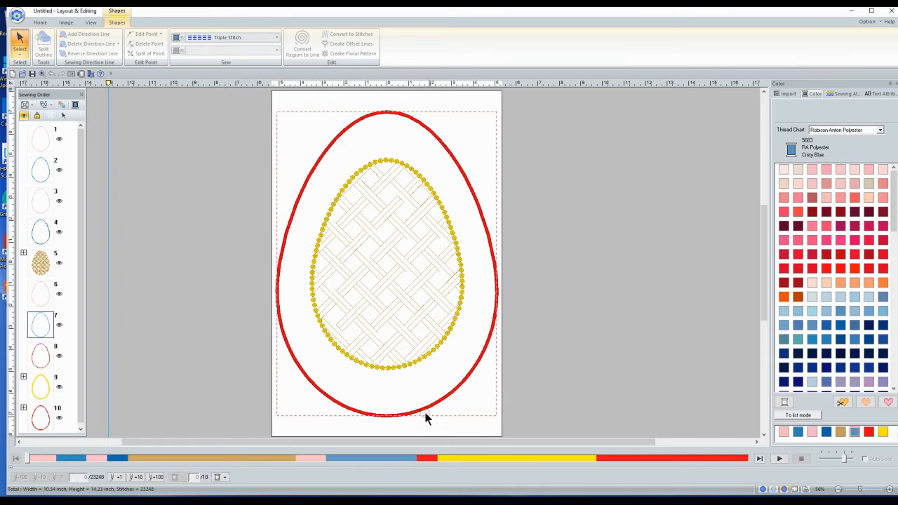
left_click(37, 390)
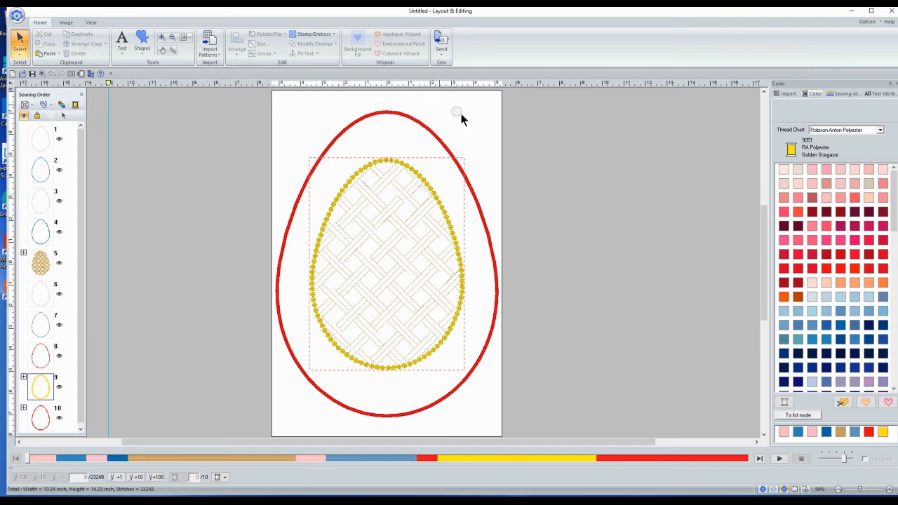
Step: Expand sewing-order item 10, select the object of its small stray running-stitch part 10-1 on the page, and delete it
left_click(23, 408)
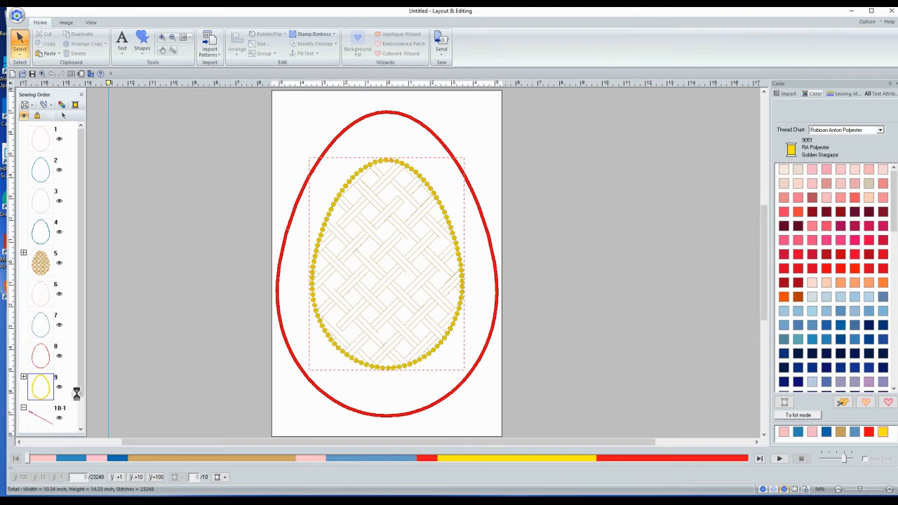
left_click_drag(82, 390, 82, 444)
left_click(38, 387)
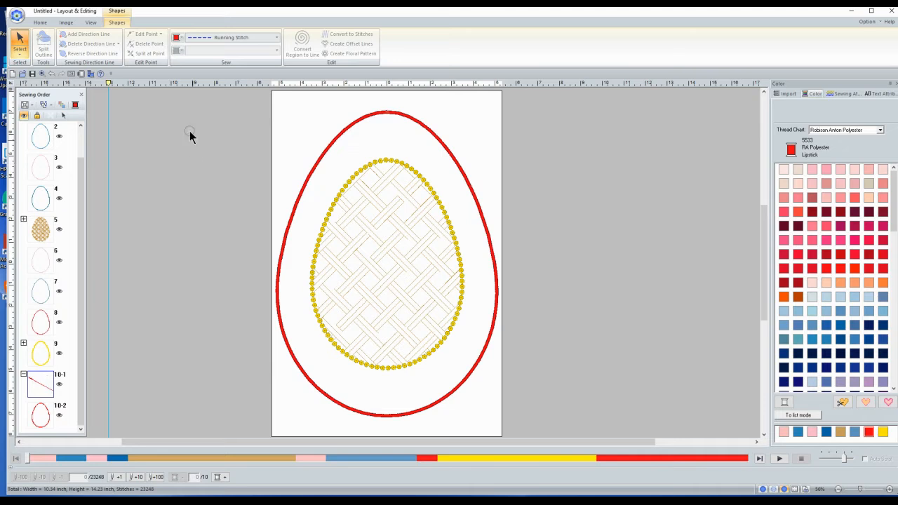
left_click(41, 23)
left_click(164, 38)
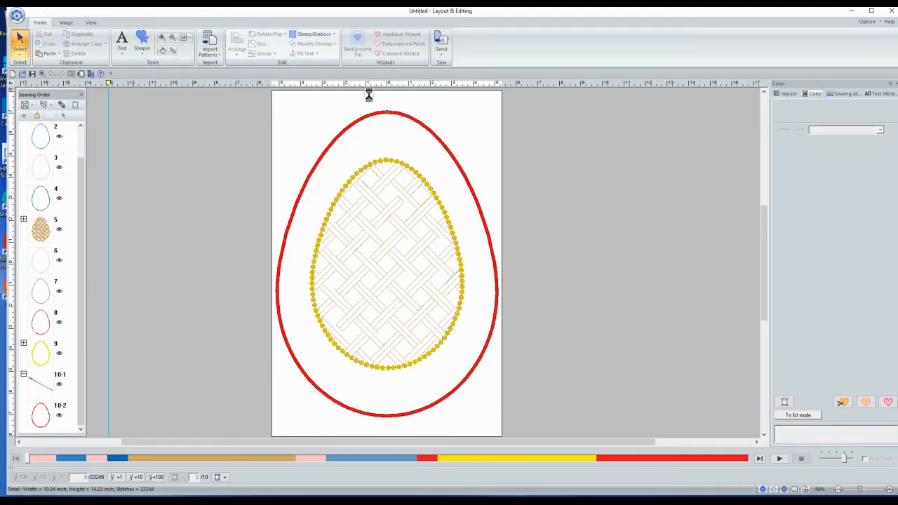
left_click_drag(366, 99, 430, 144)
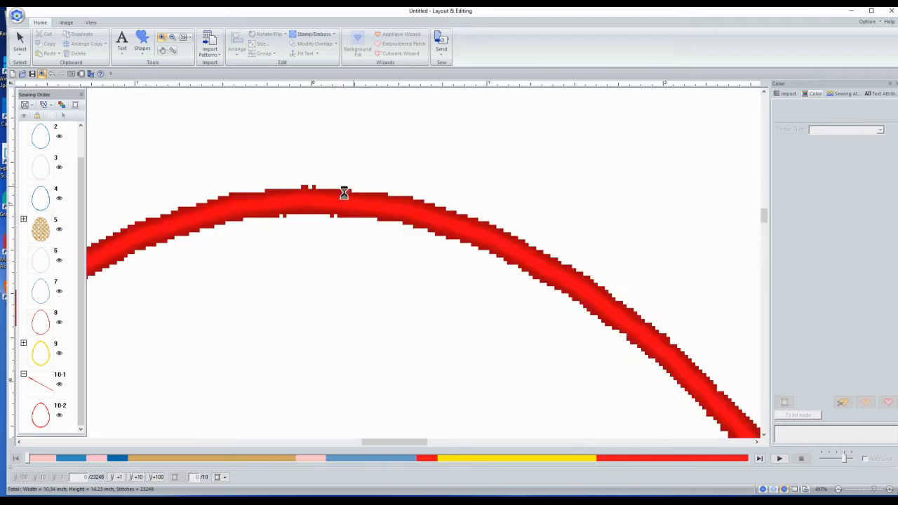
left_click(42, 387)
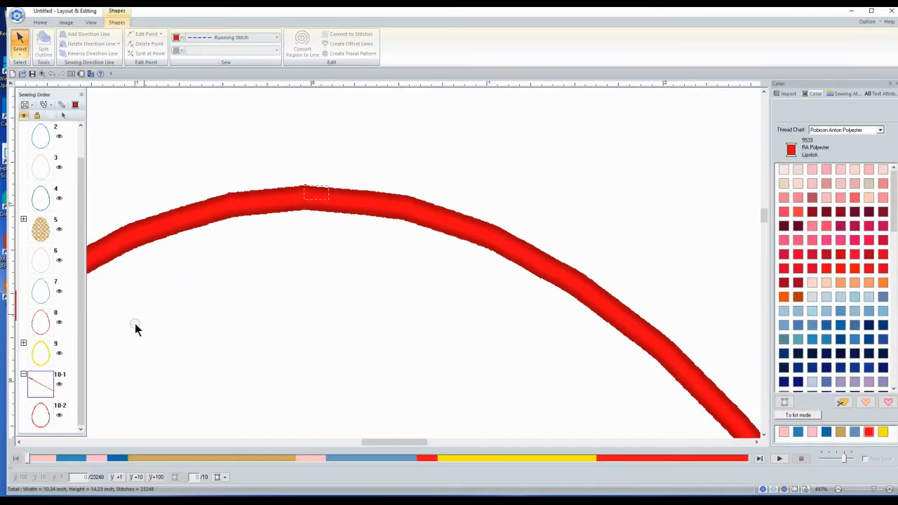
right_click(42, 383)
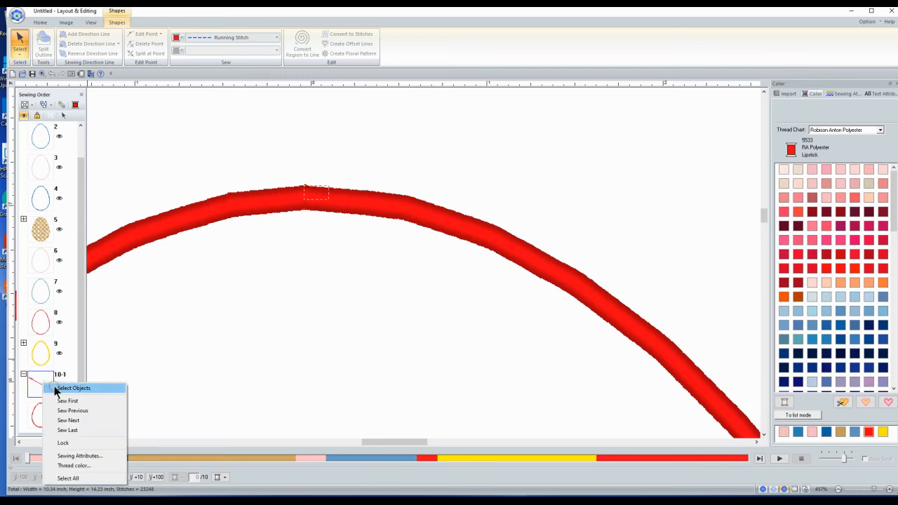
left_click(56, 389)
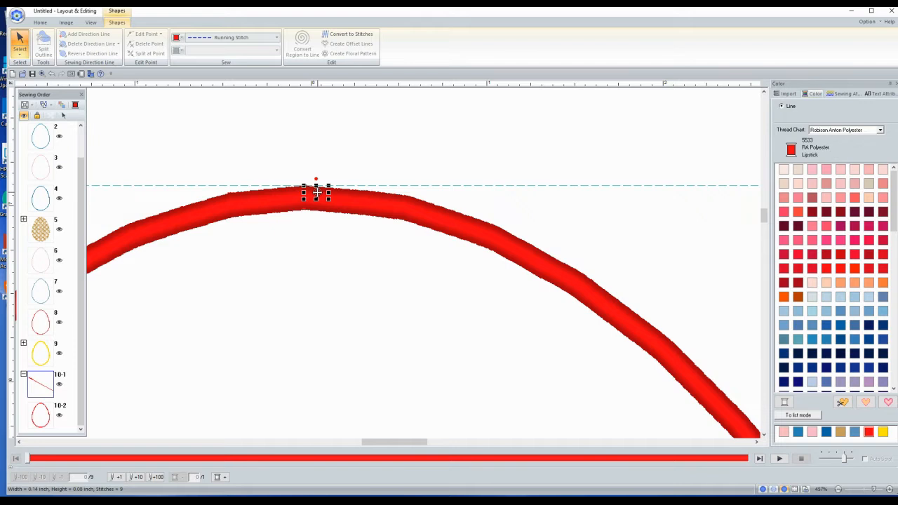
key("ctrl+z")
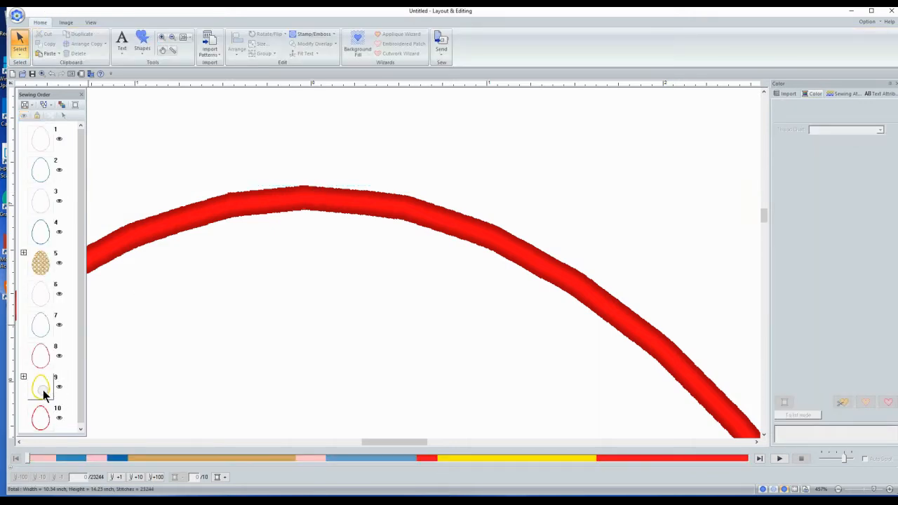
Step: Expand sewing-order item 9, select the object of its small stray fill-stitch part 9-1, and delete it
left_click(43, 421)
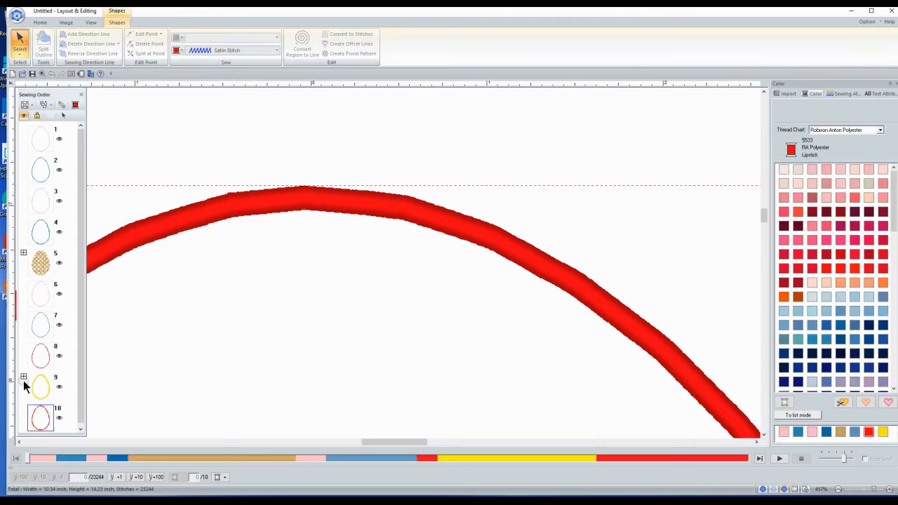
left_click(24, 377)
left_click(43, 386)
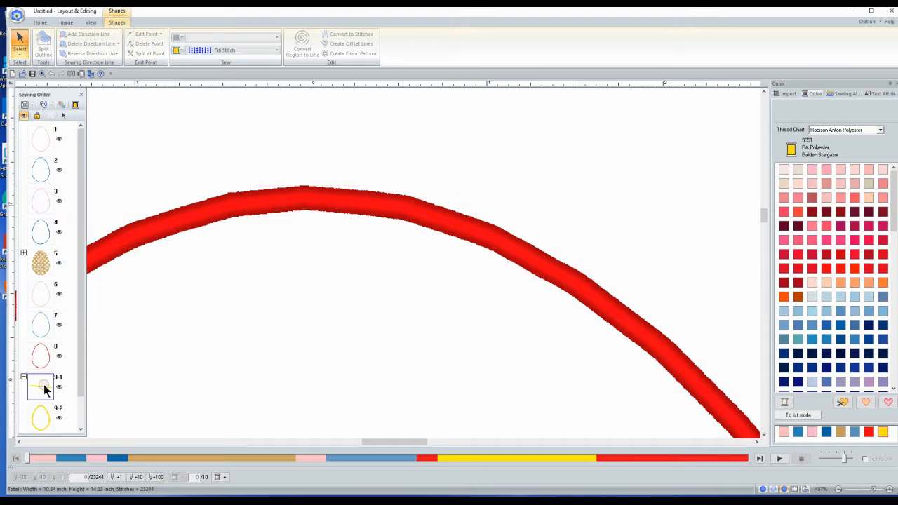
right_click(44, 385)
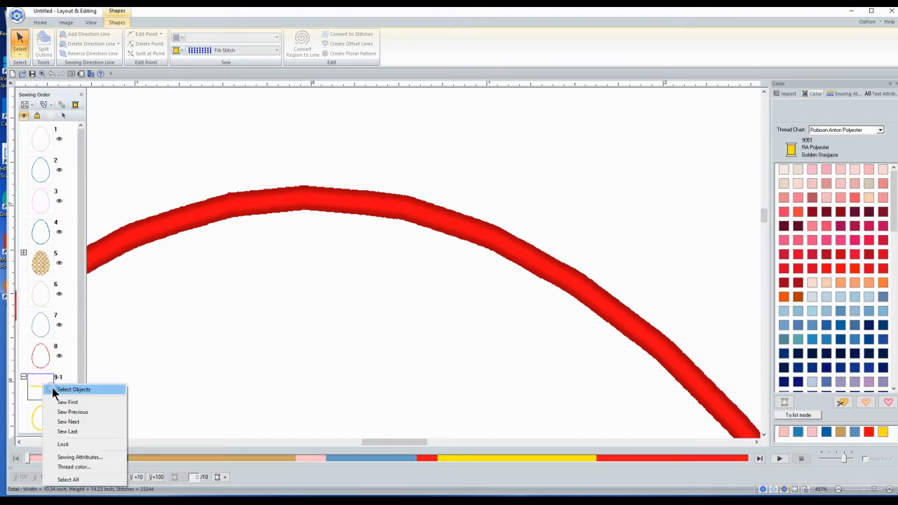
left_click(52, 387)
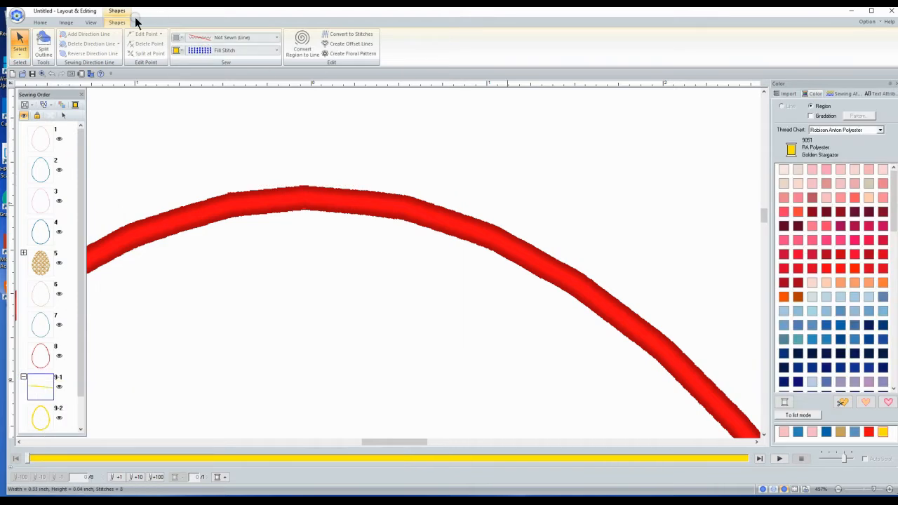
left_click(40, 21)
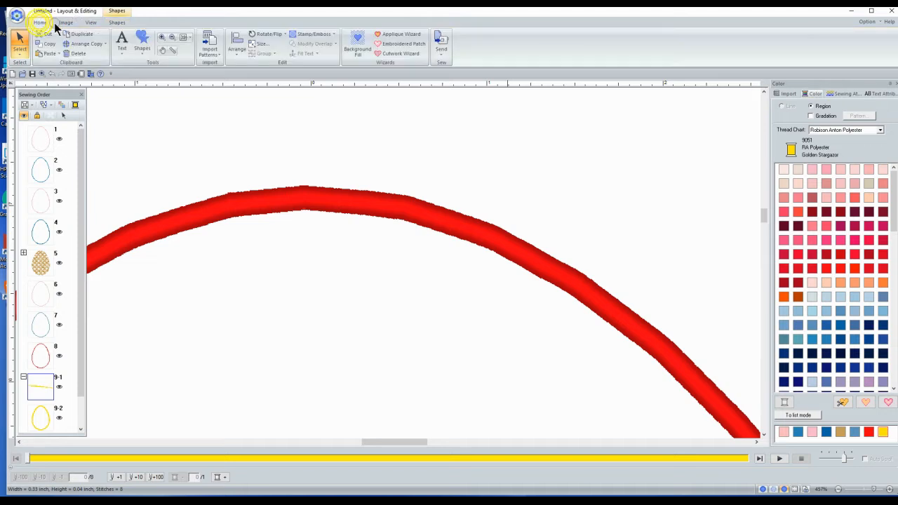
left_click(174, 41)
left_click(401, 320)
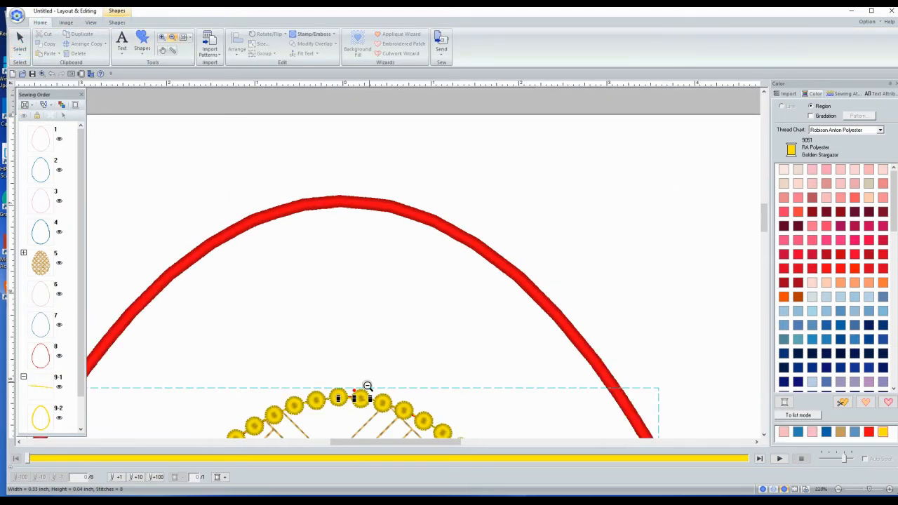
left_click(36, 386)
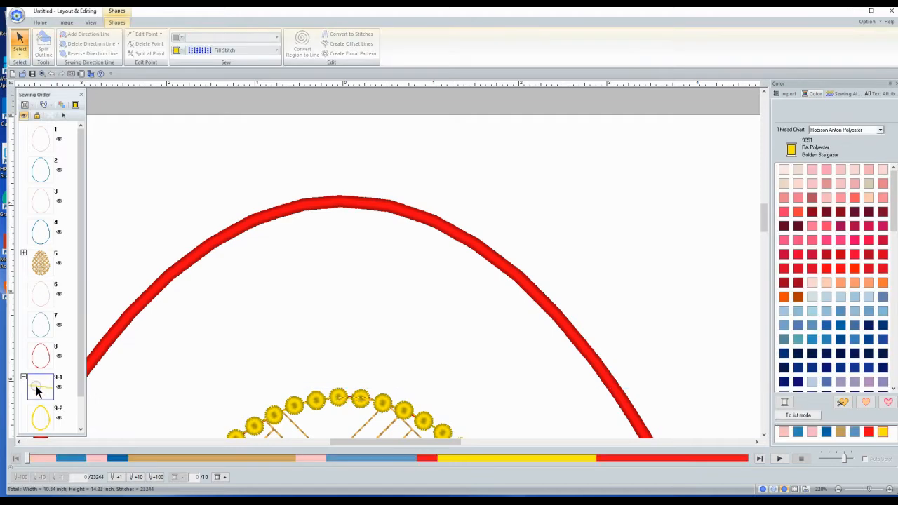
right_click(36, 392)
left_click(70, 396)
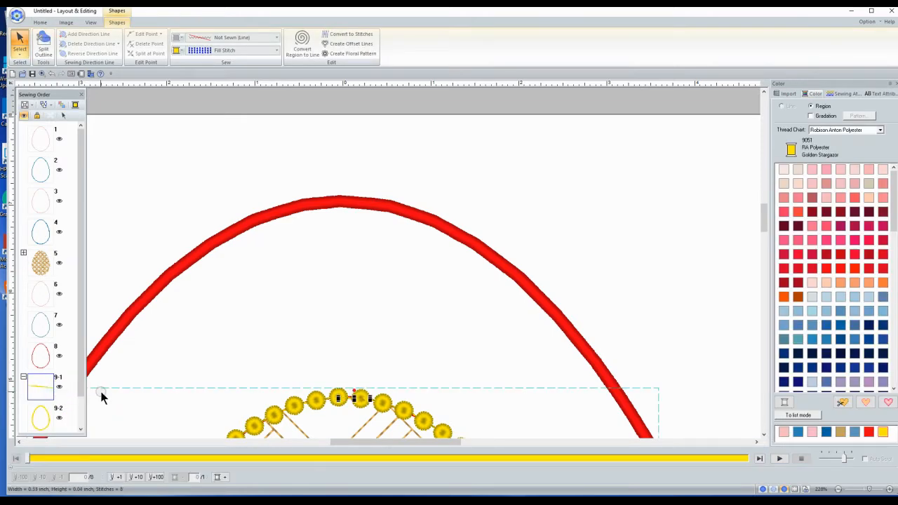
left_click(103, 393)
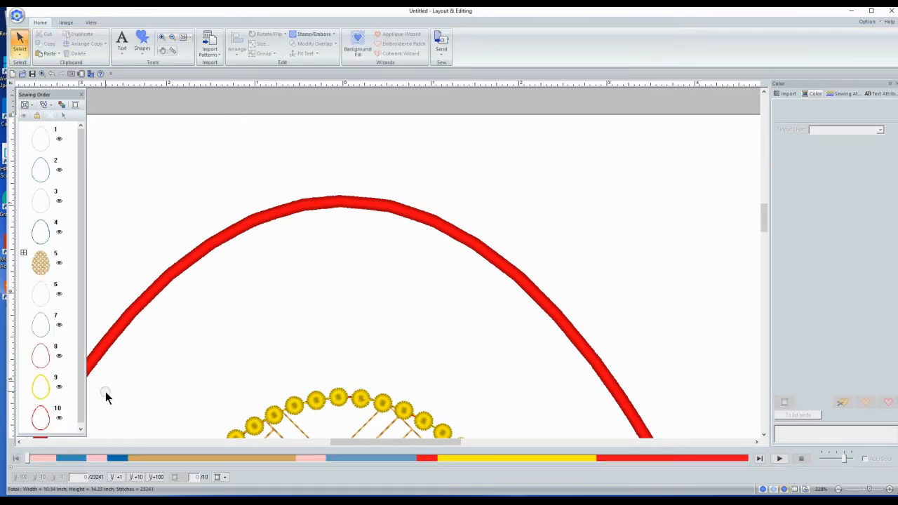
Step: Check the stitch types of sewing-order items 9 and 10, and bring the whole design page into view
left_click(82, 388)
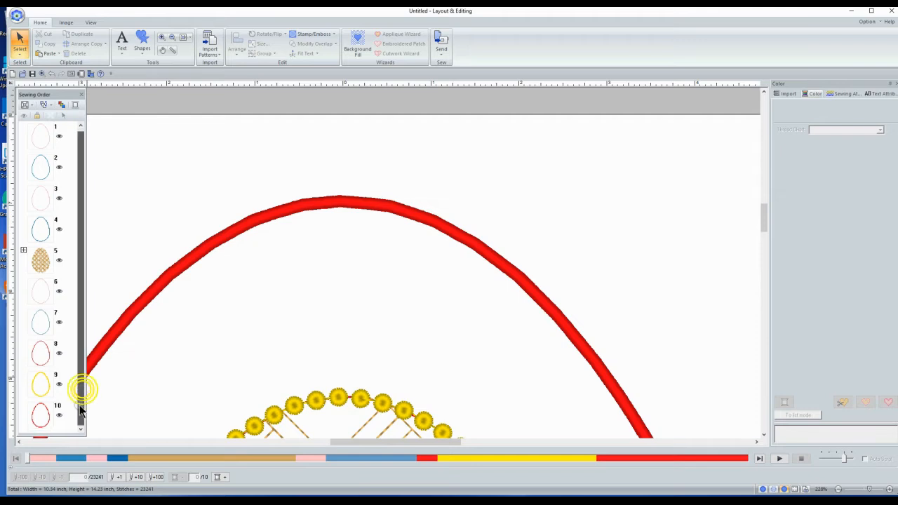
left_click(38, 387)
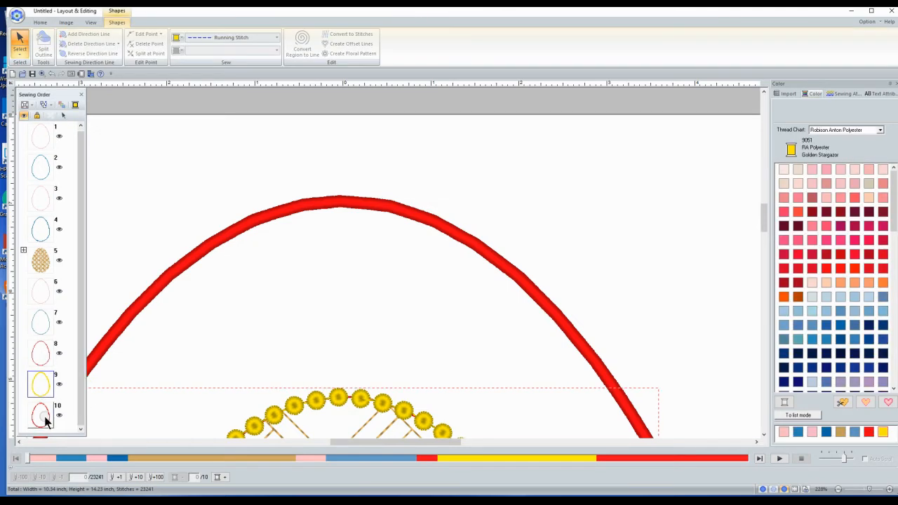
left_click(44, 417)
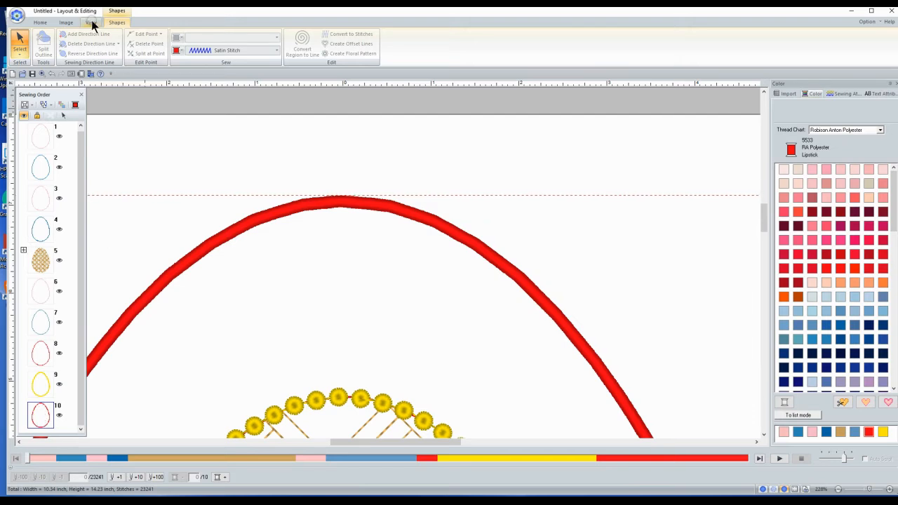
left_click(36, 22)
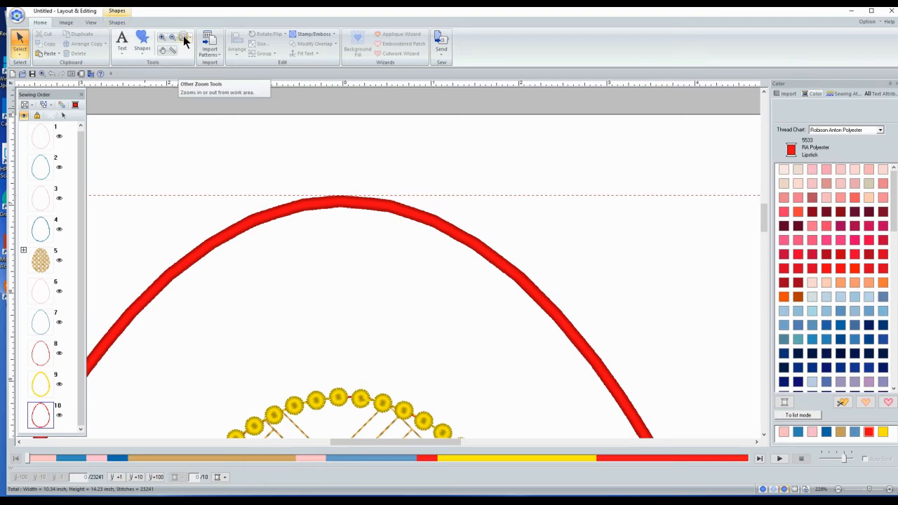
left_click(184, 39)
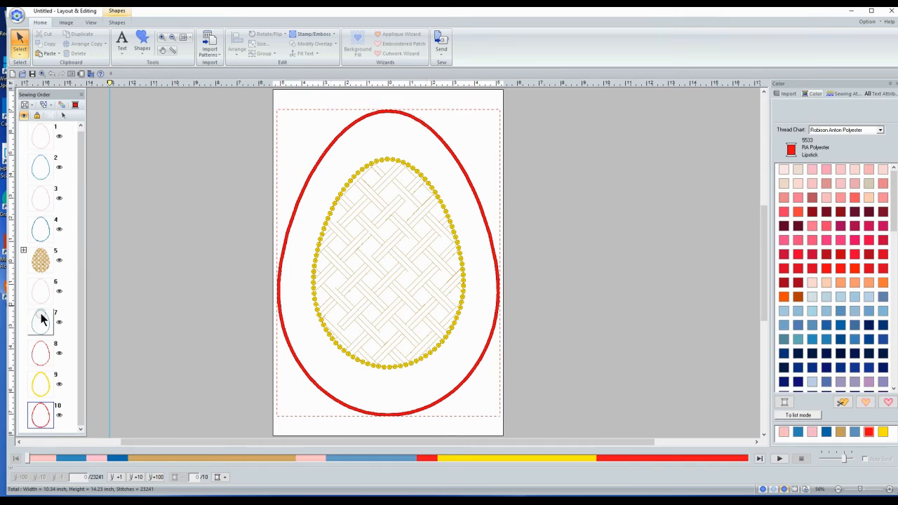
Step: Select the object of sewing-order item 6, the outer running-stitch outline, copy it, and paste the copy onto the page
left_click(40, 289)
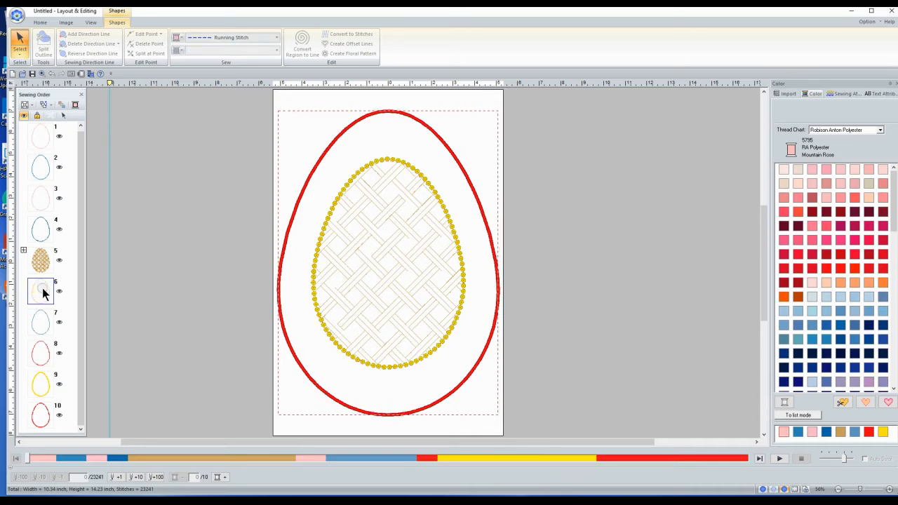
right_click(41, 293)
left_click(43, 290)
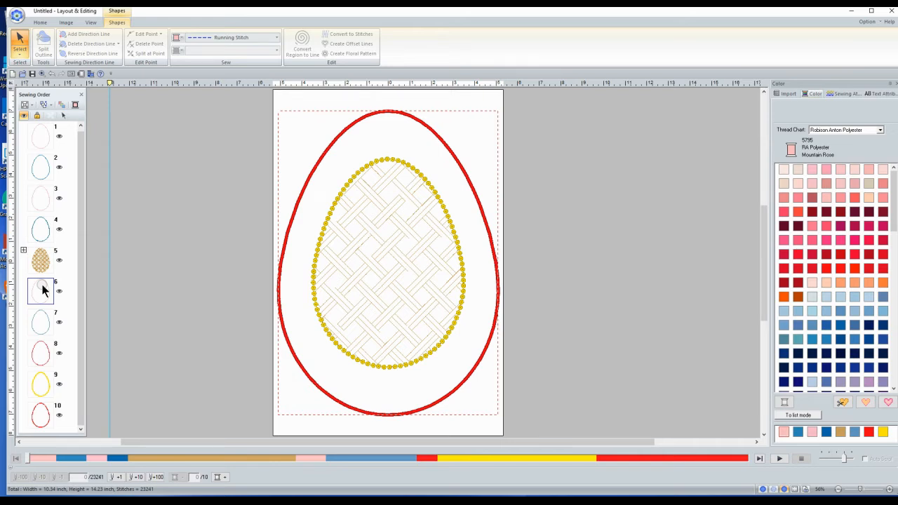
left_click(43, 291)
right_click(43, 287)
left_click(64, 291)
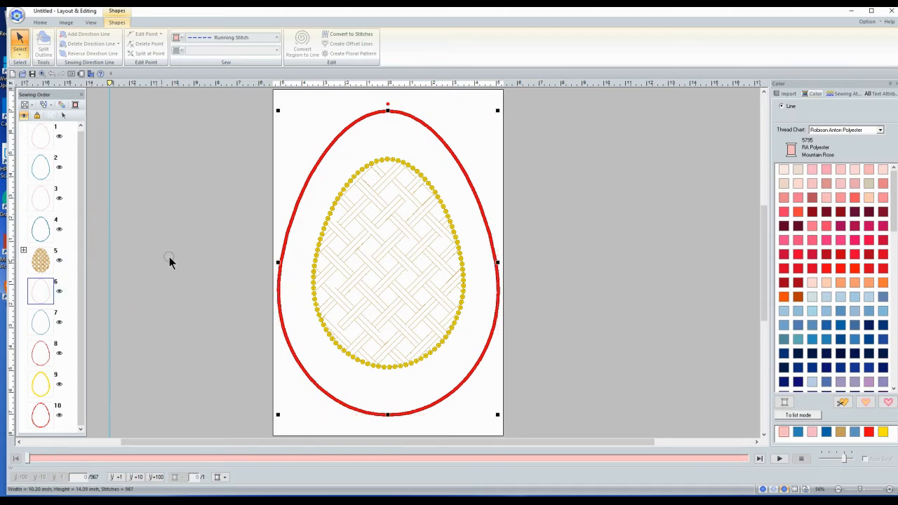
right_click(298, 201)
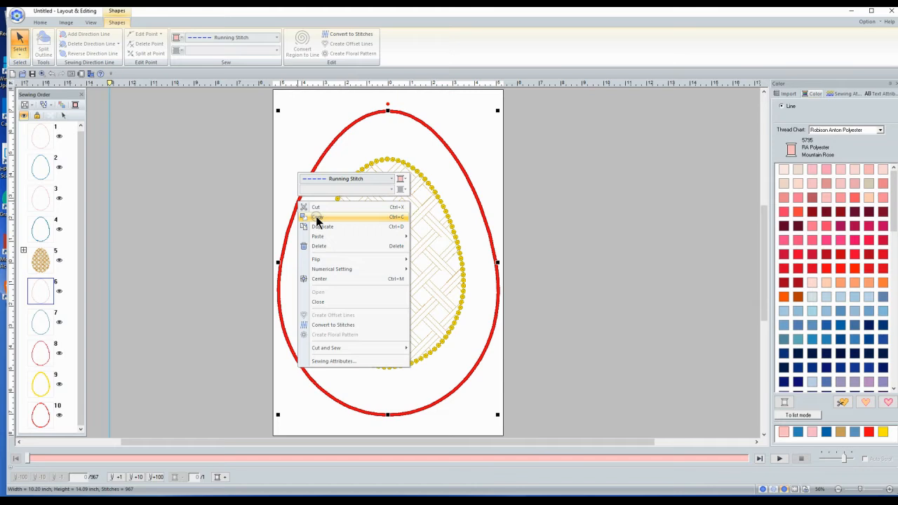
left_click(316, 219)
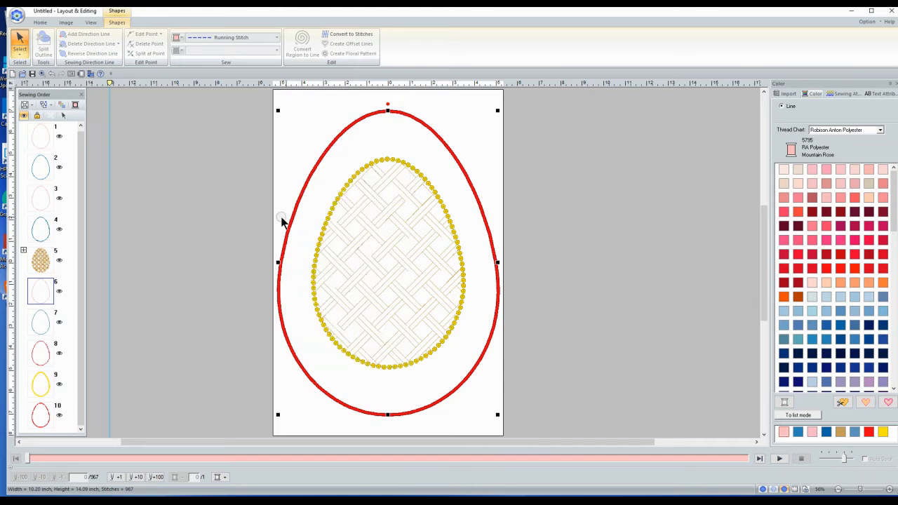
left_click(245, 212)
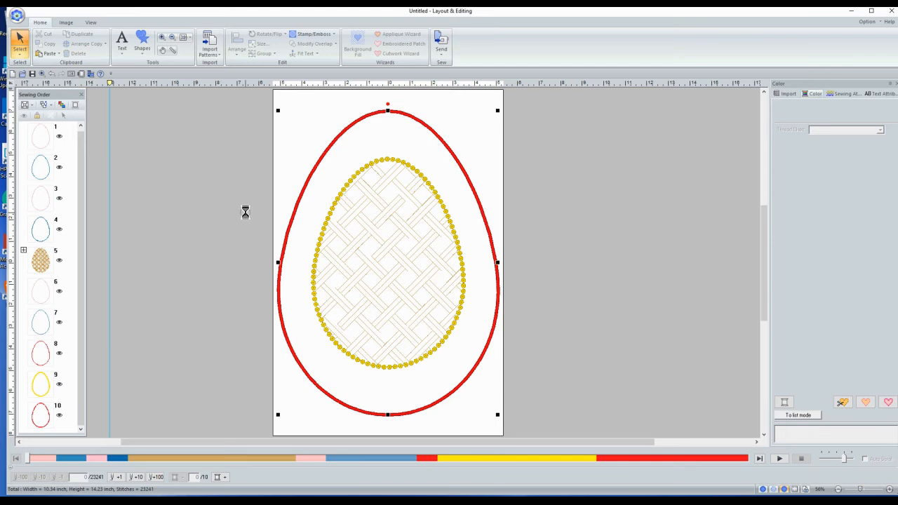
right_click(245, 212)
left_click(262, 217)
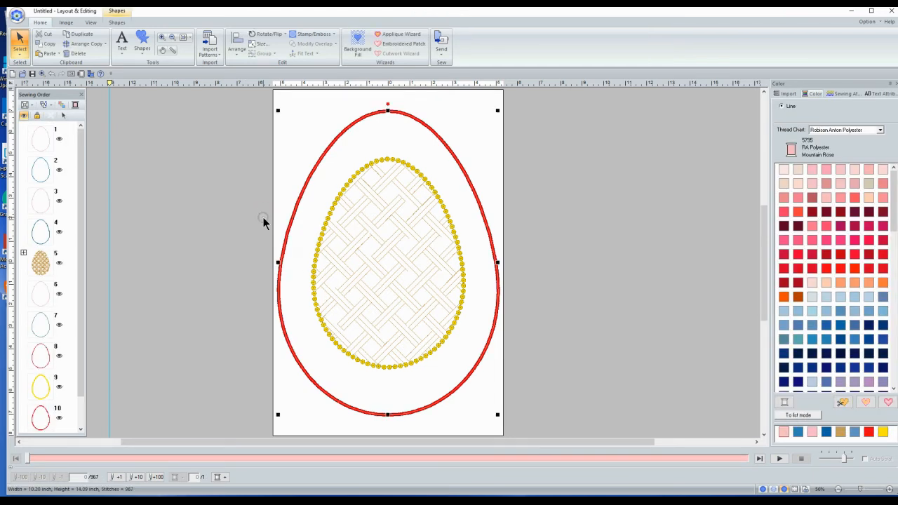
Step: Move the newly pasted outline in the sewing order to position 10, directly before the red satin border
left_click_drag(81, 380, 75, 419)
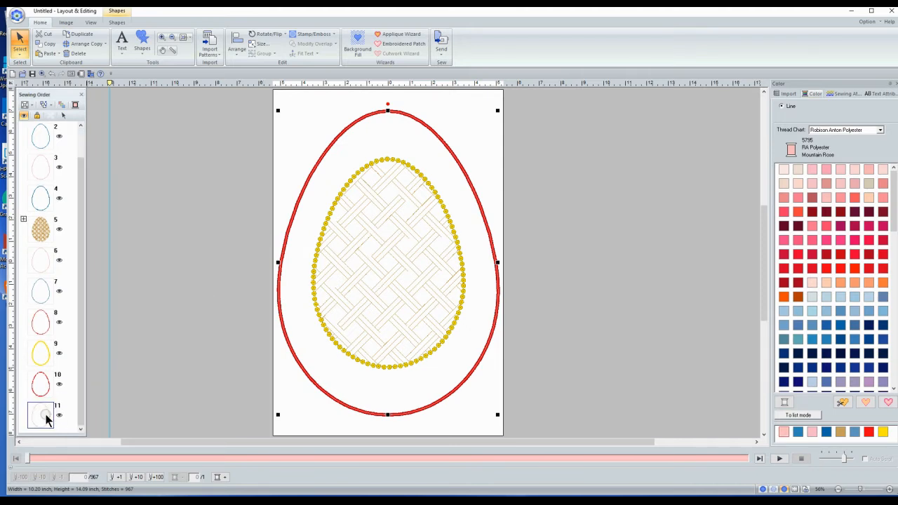
left_click(42, 263)
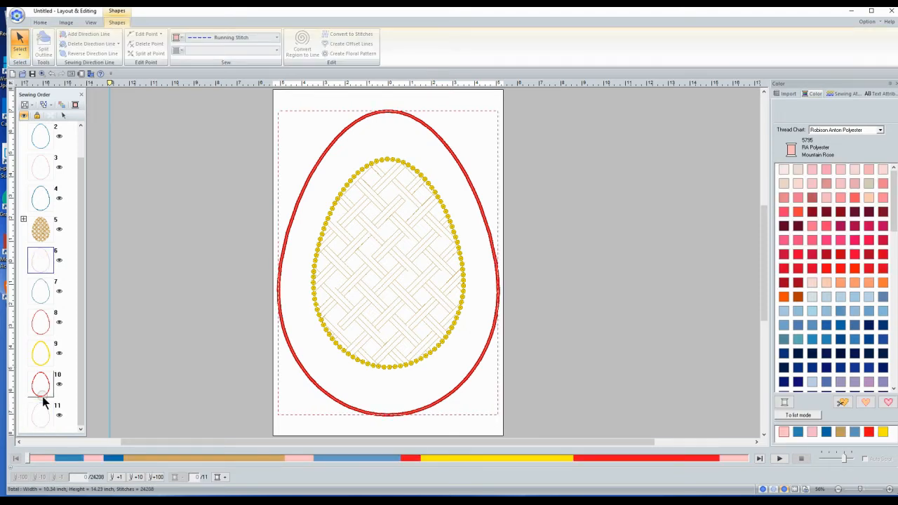
left_click(40, 414)
left_click_drag(46, 414, 48, 377)
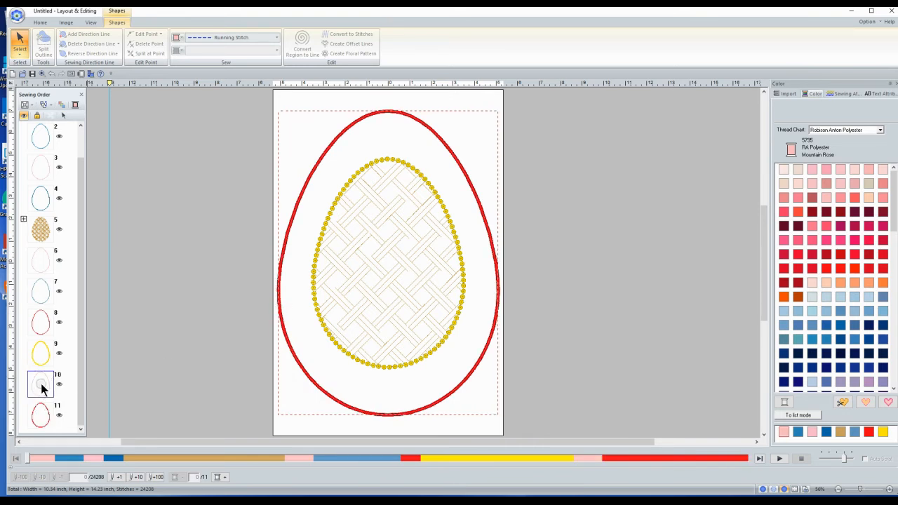
Step: Change item 10's line from Running Stitch to Zigzag Stitch and display its sewing attributes
left_click(265, 37)
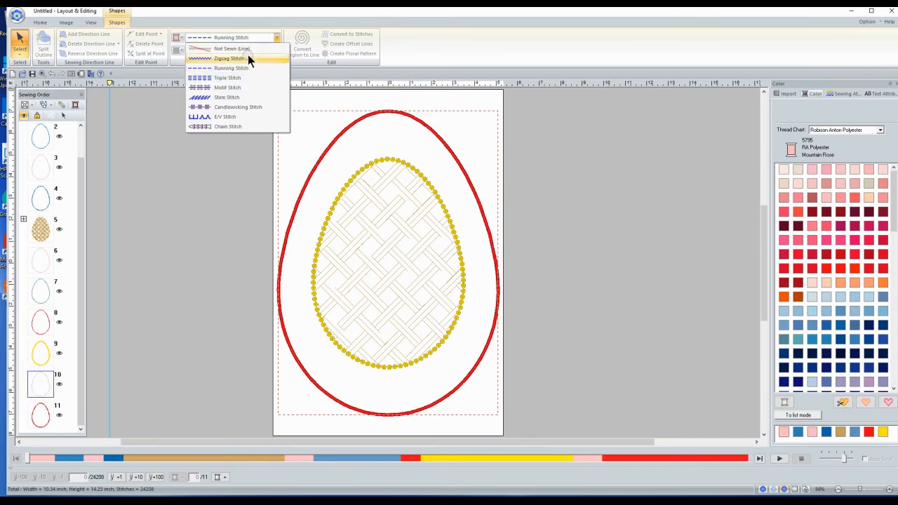
left_click(242, 58)
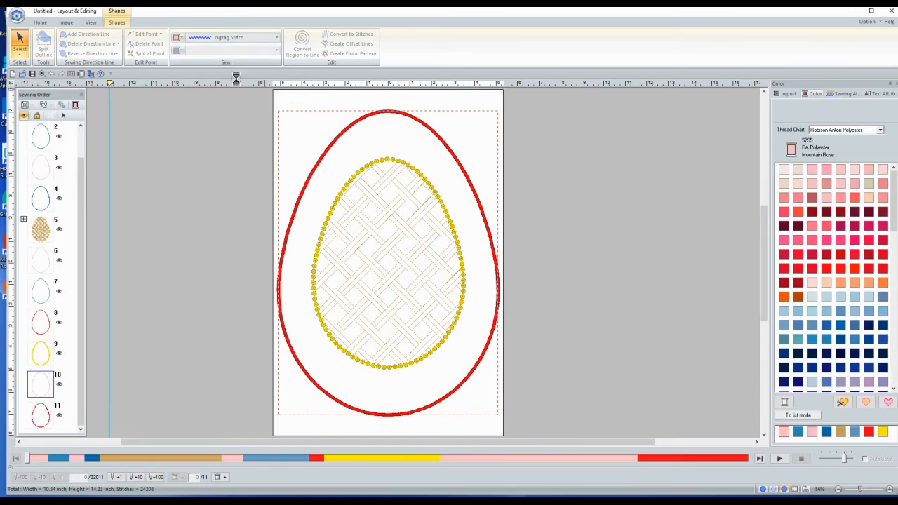
left_click(840, 93)
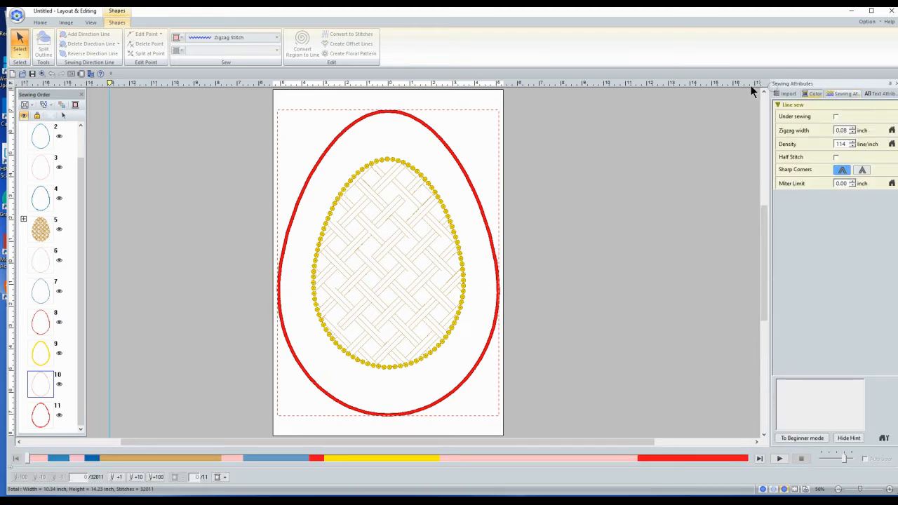
left_click(90, 24)
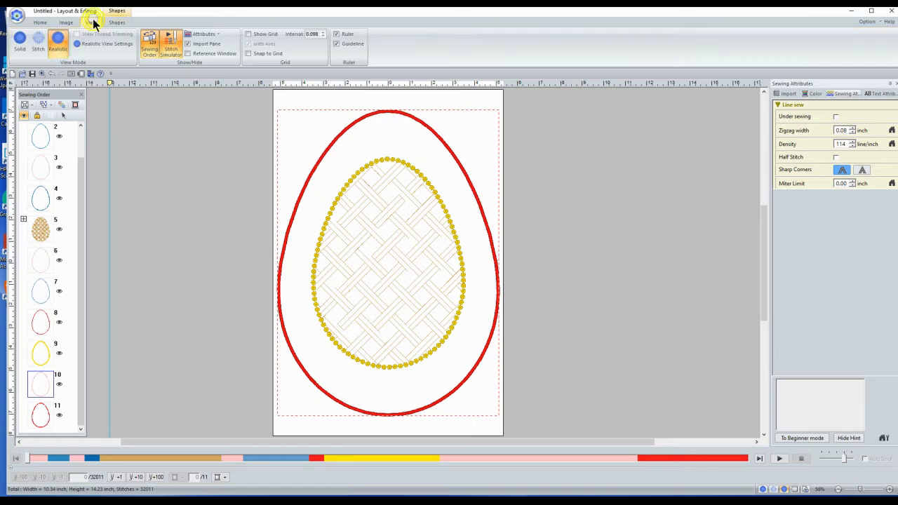
left_click(206, 34)
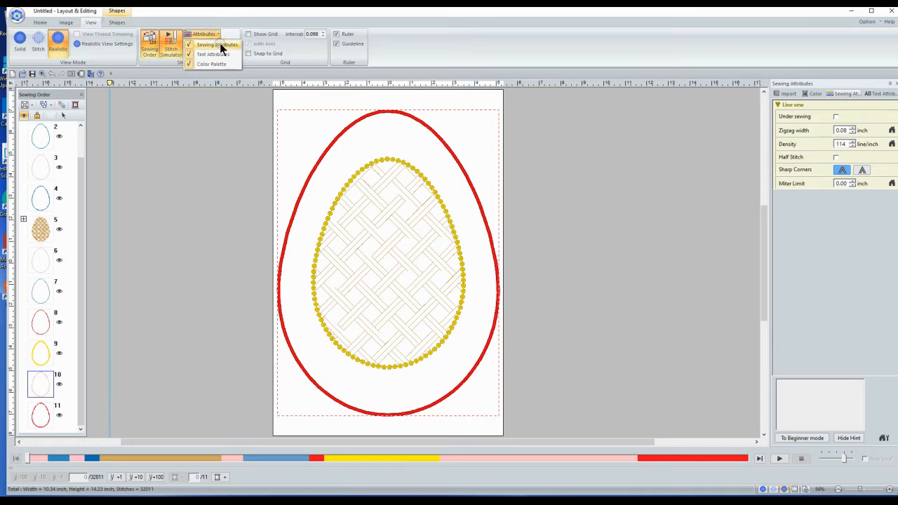
left_click(621, 148)
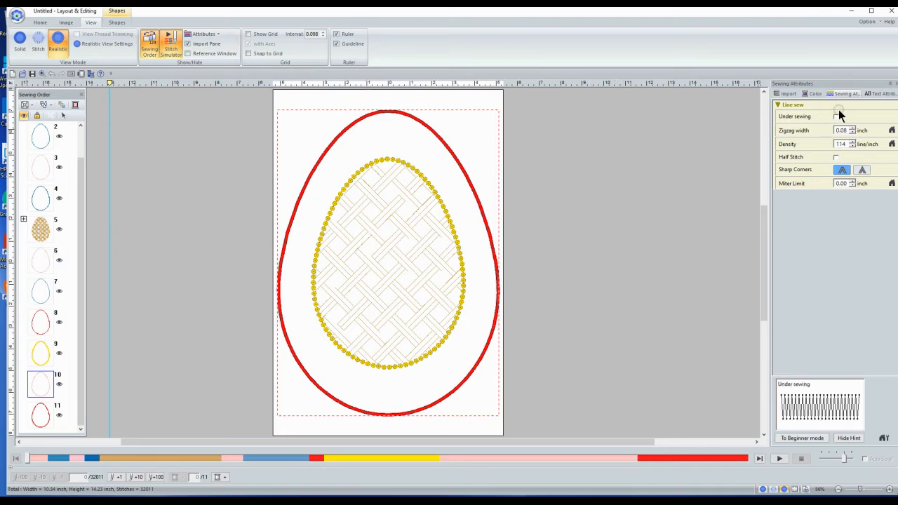
Step: Change the thread color of the zigzag outline, sewing-order item 10, to 5545 Copen
left_click(40, 384)
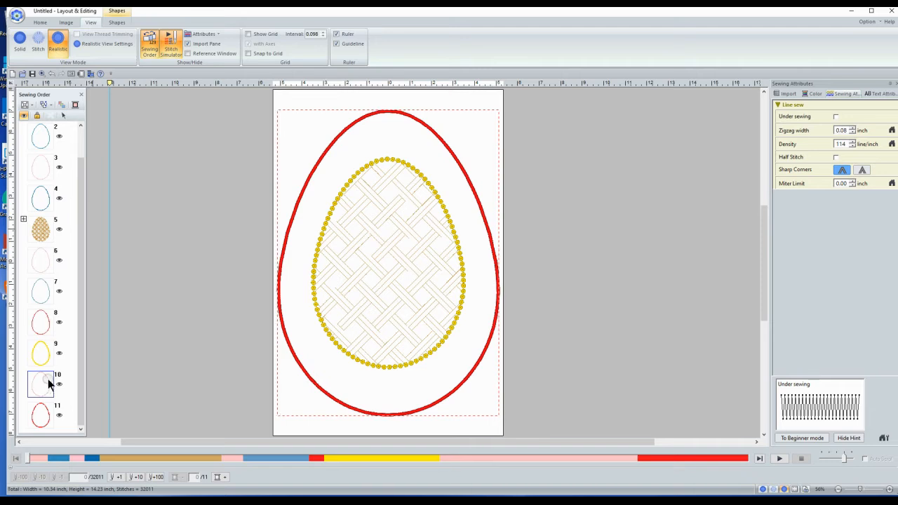
left_click(818, 93)
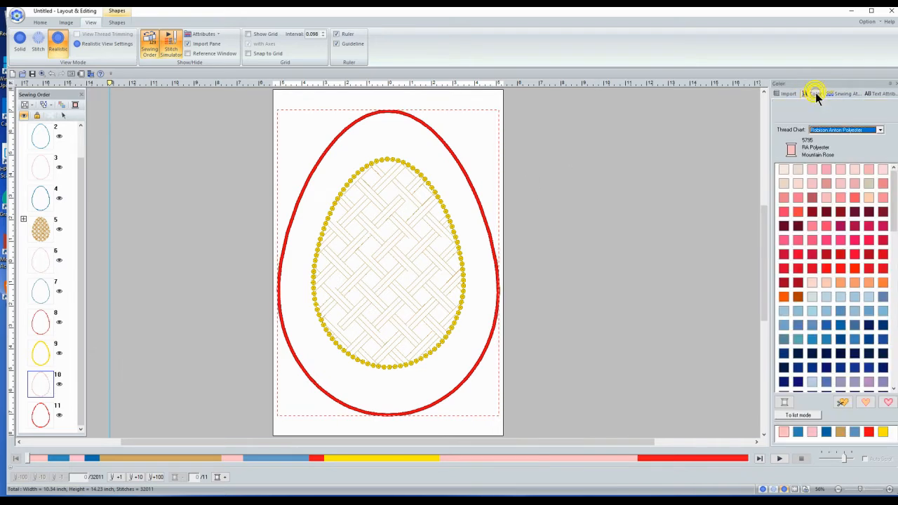
left_click(827, 325)
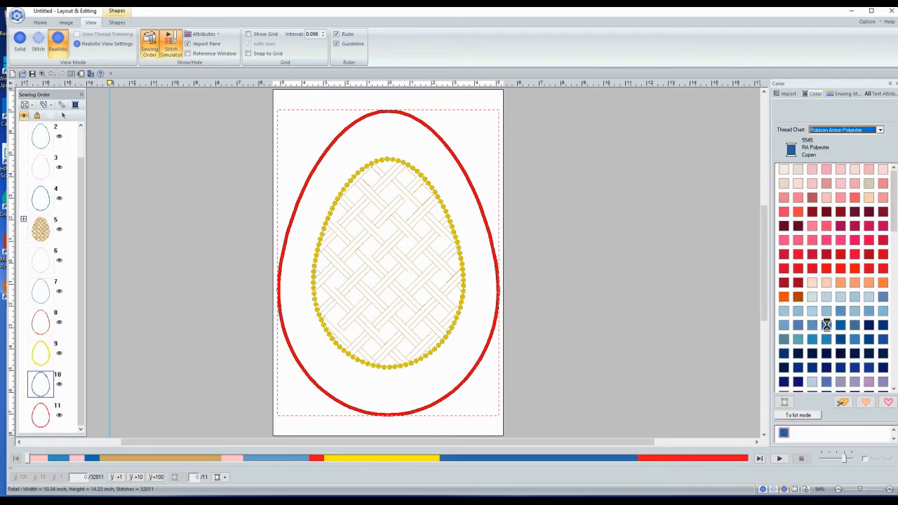
Step: Increase the zigzag width of the outline in item 10 to 0.11 inch in its sewing attributes
left_click(847, 93)
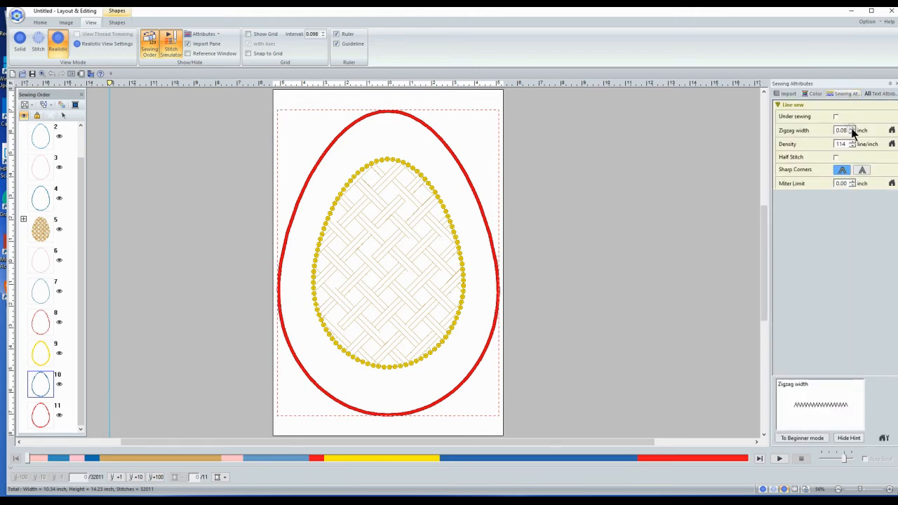
left_click(852, 128)
left_click(853, 129)
left_click(852, 128)
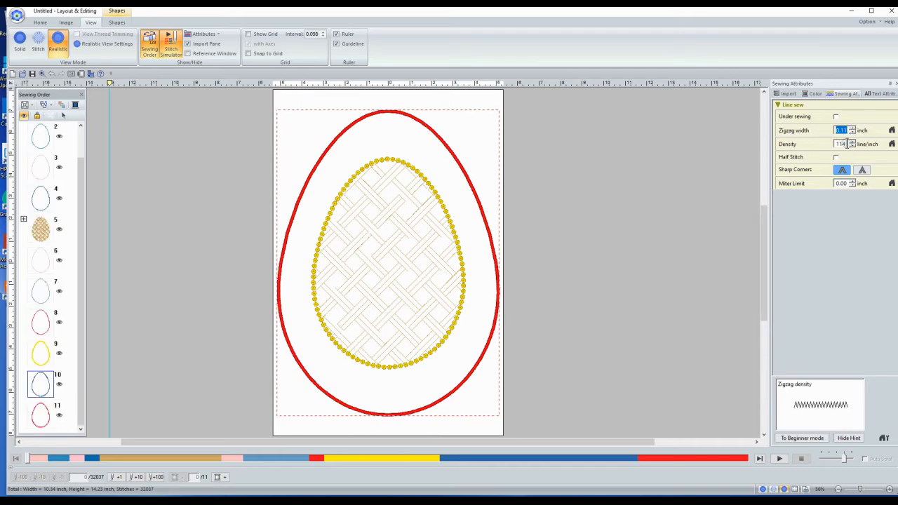
Step: Set the zigzag density of the outline in item 10 to 30 line/inch
left_click(851, 146)
type("3")
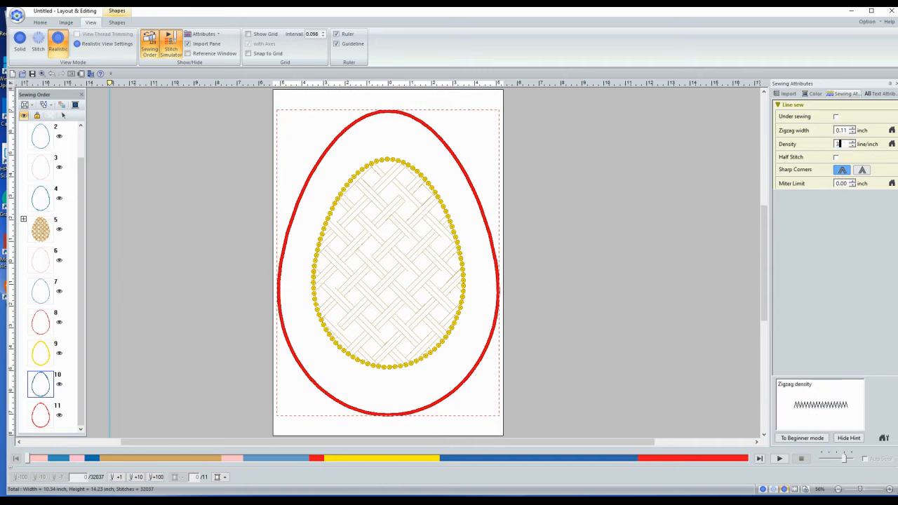
type("0")
key("Return")
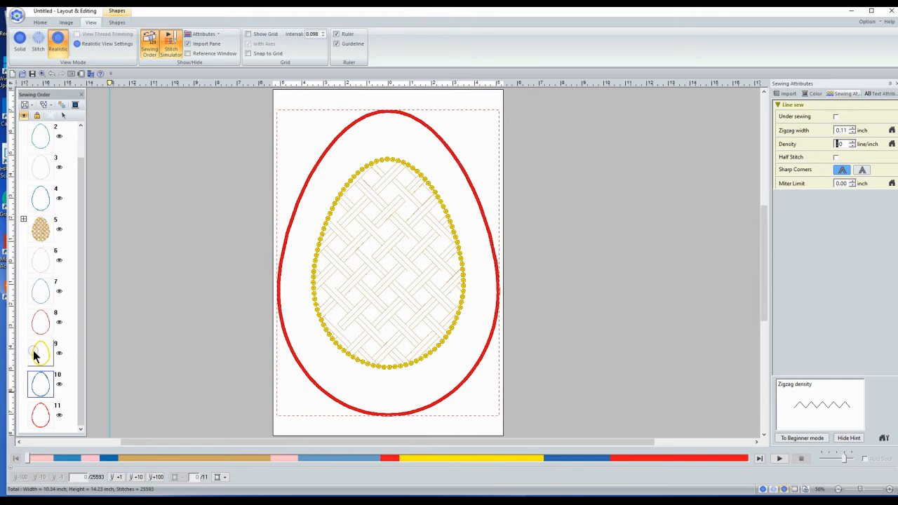
Step: Run the stitch simulation of the whole design into the final red satin border and stop it there
left_click(40, 295)
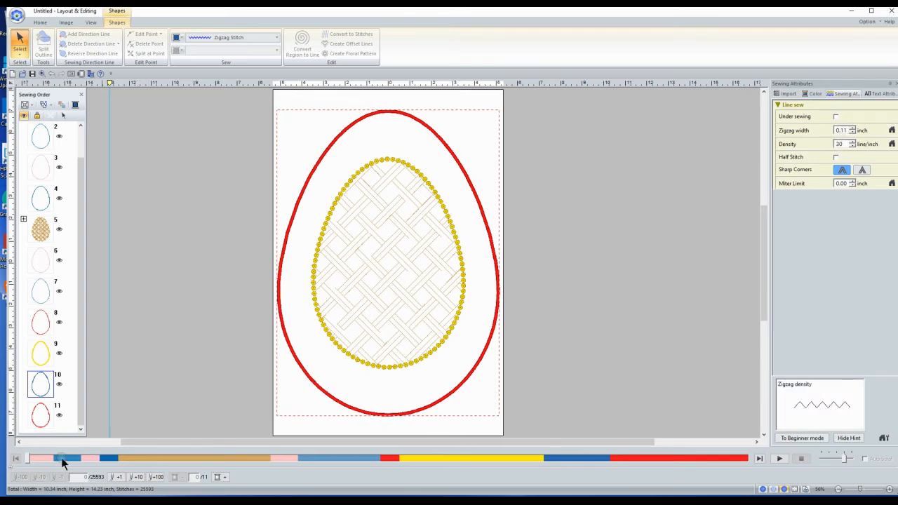
left_click(26, 461)
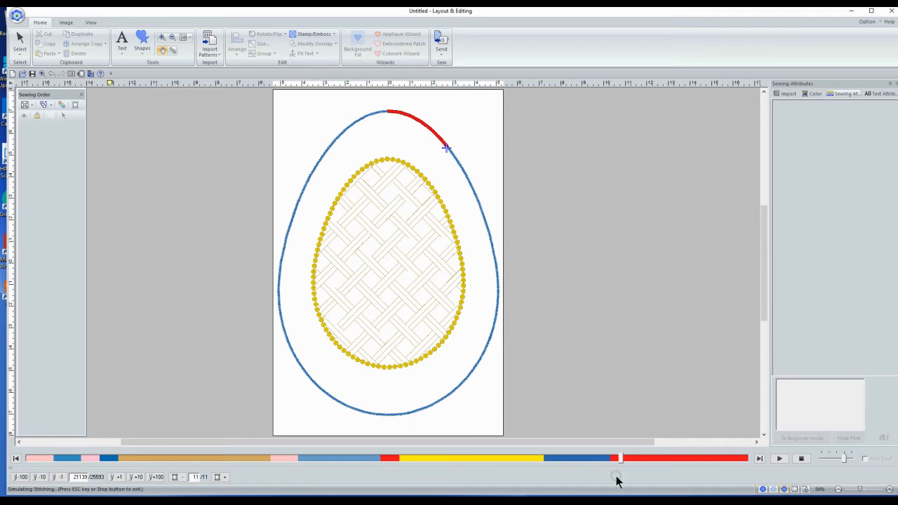
left_click(800, 458)
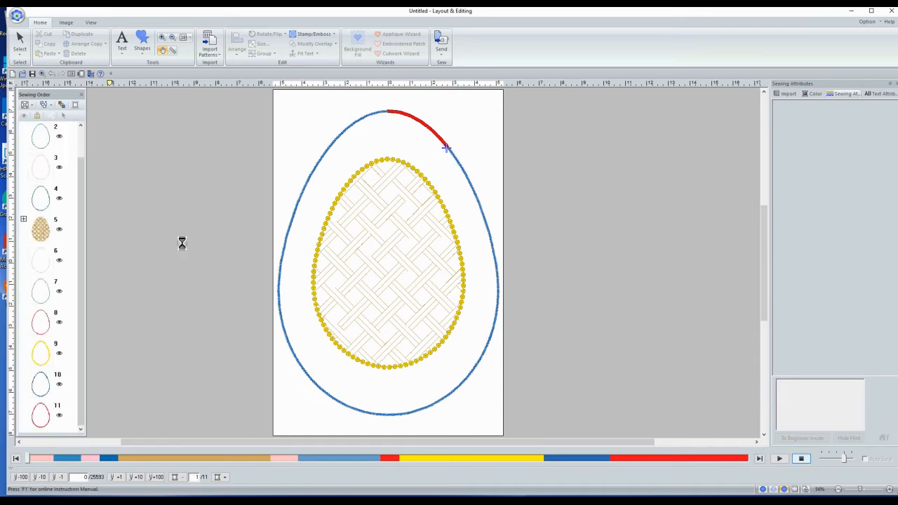
Step: Turn on under sewing for the red satin border, sewing-order item 11
left_click(38, 417)
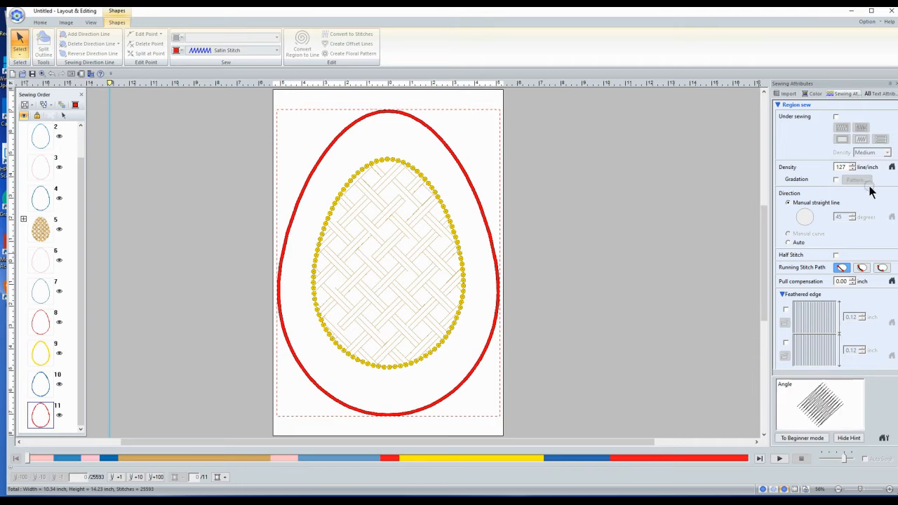
left_click(836, 116)
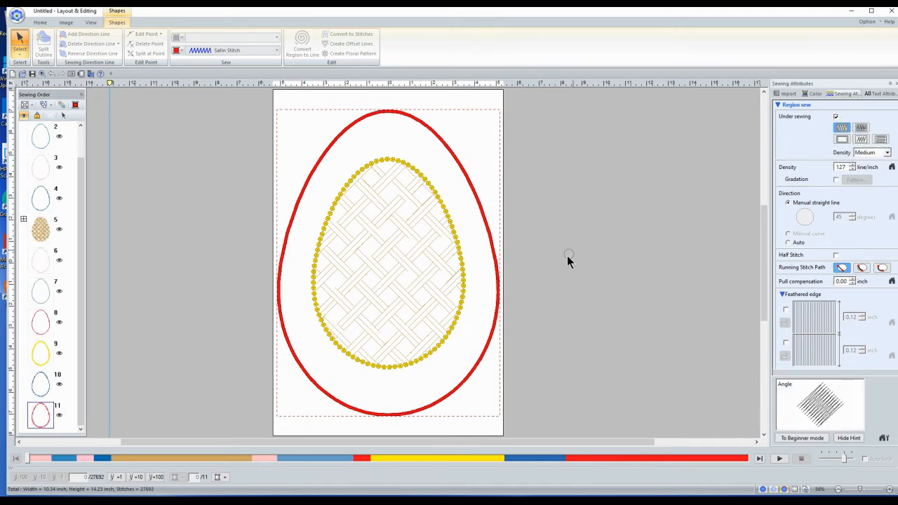
left_click(39, 420)
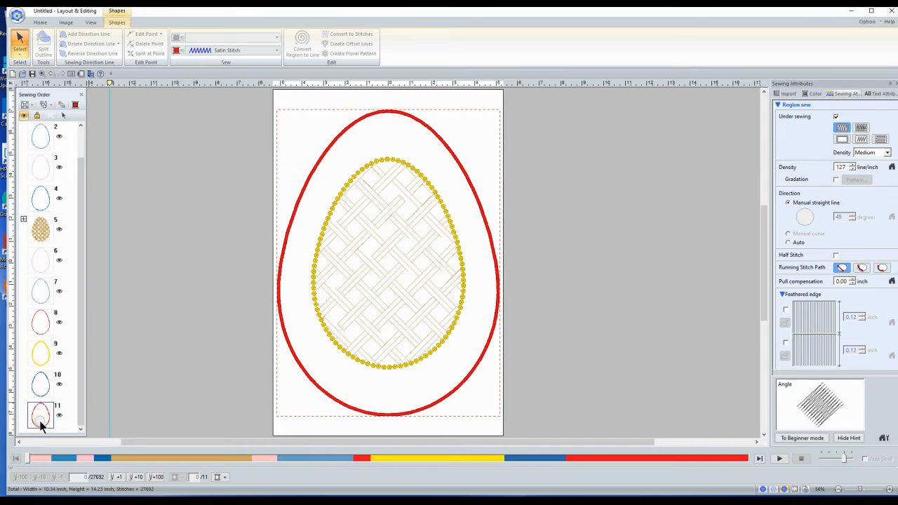
Step: Copy the running-stitch outer outline in sewing-order item 6 and paste it as the last item of the design
left_click(41, 262)
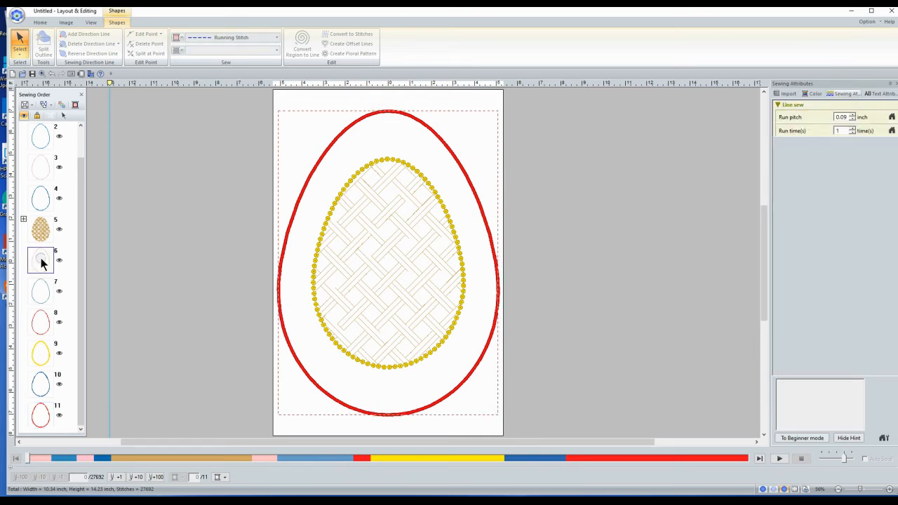
right_click(41, 262)
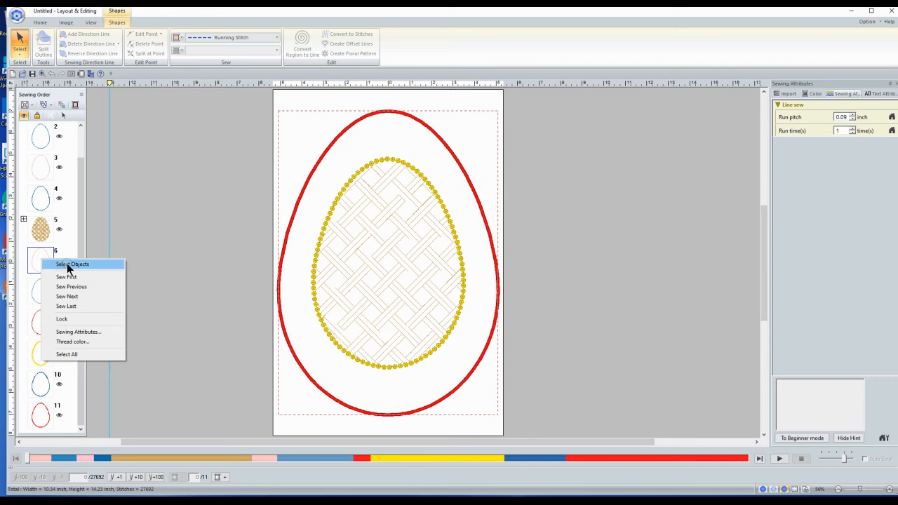
left_click(68, 265)
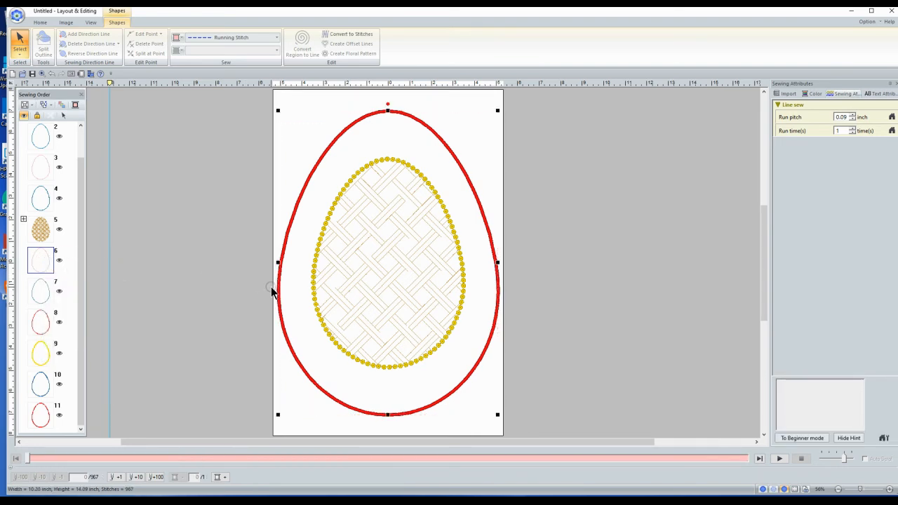
right_click(291, 220)
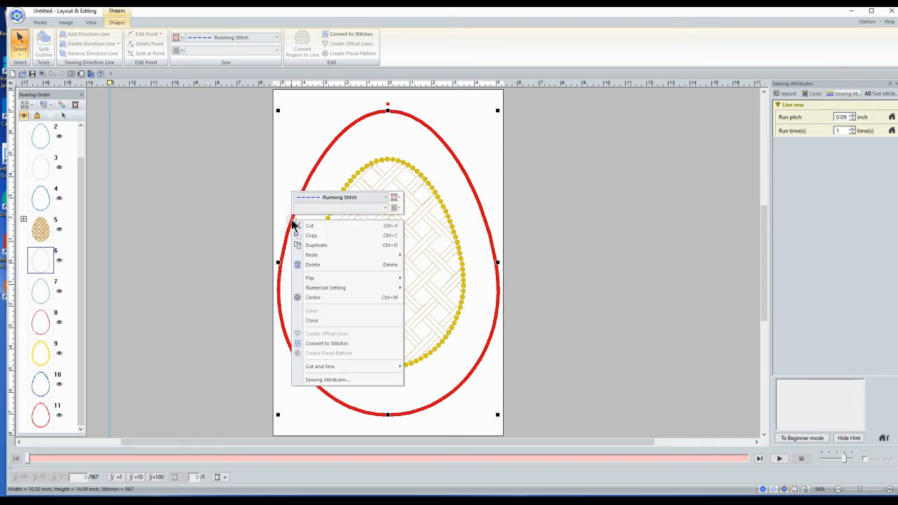
left_click(307, 235)
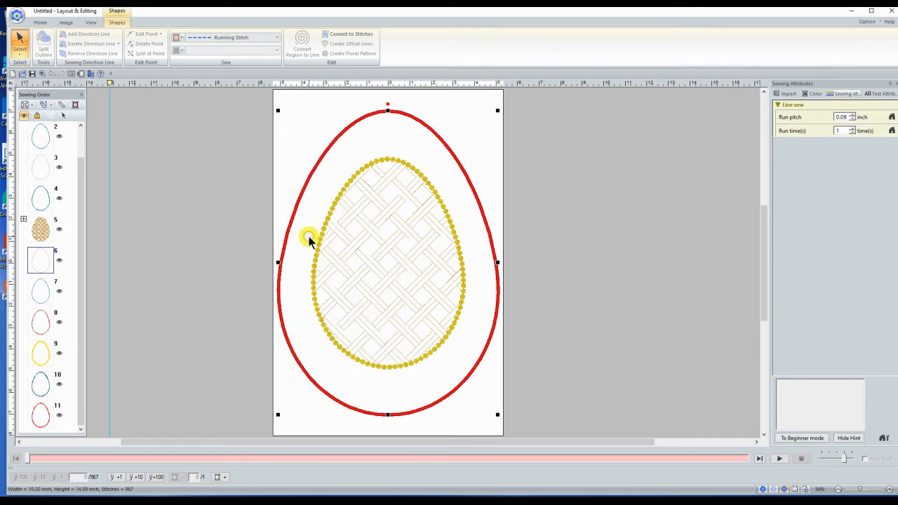
left_click(243, 244)
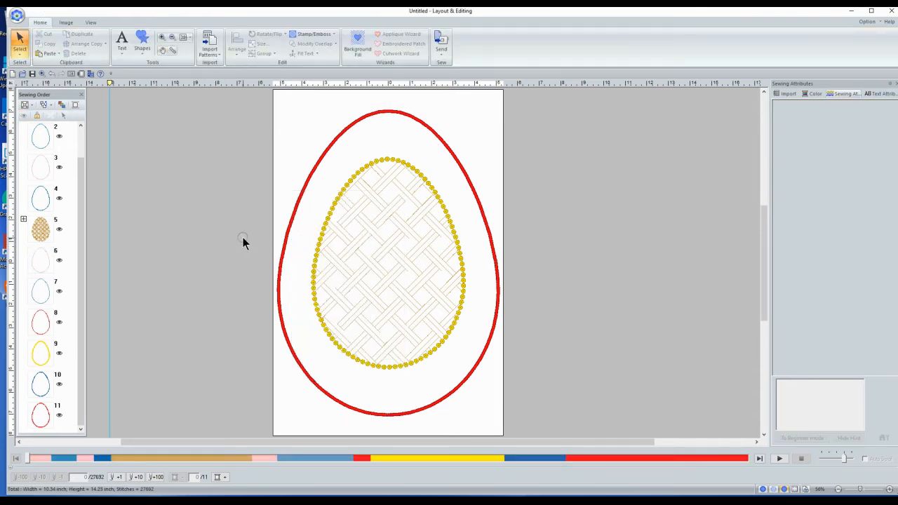
right_click(243, 242)
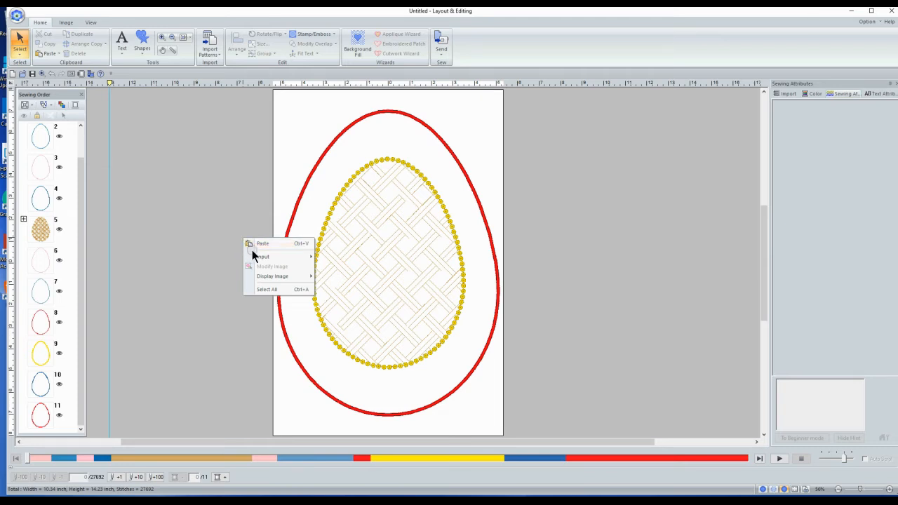
left_click(265, 243)
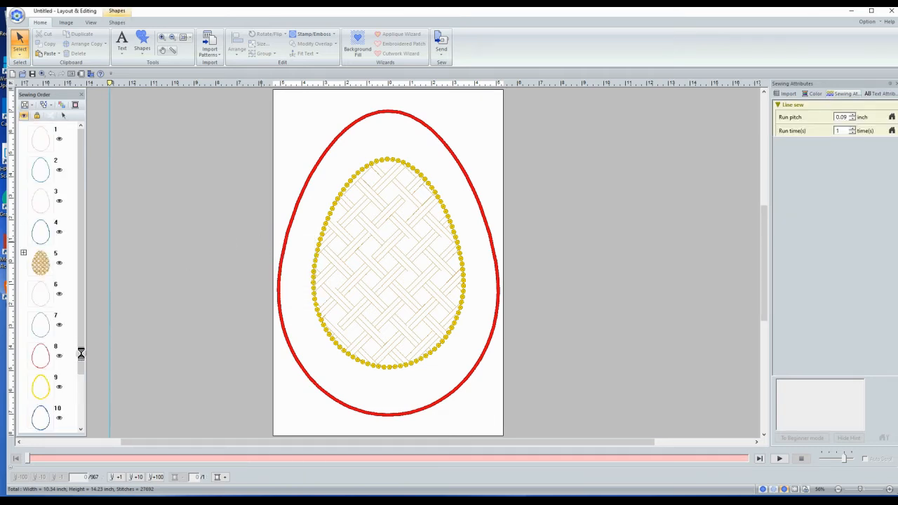
left_click_drag(80, 355, 81, 430)
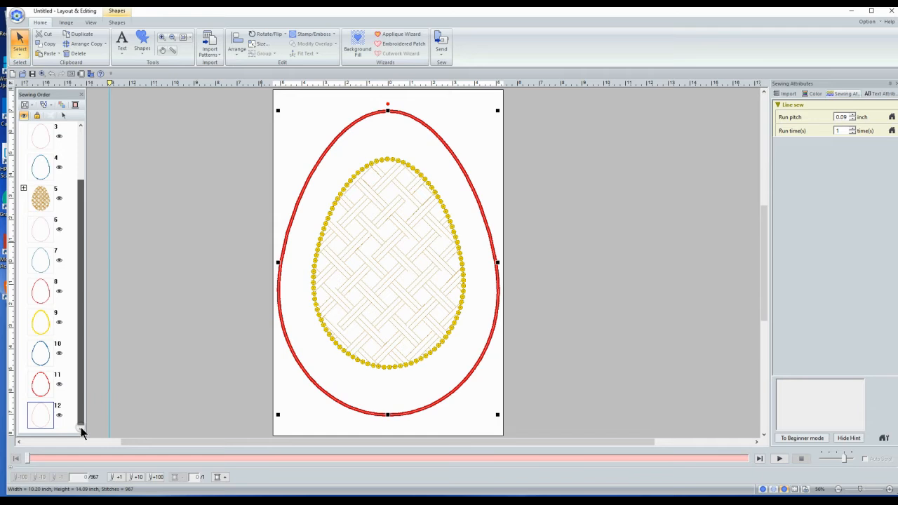
Step: Change the pasted outline, item 12, to Zigzag Stitch and set its thread color to 9006 Hollyhock Red
left_click(42, 412)
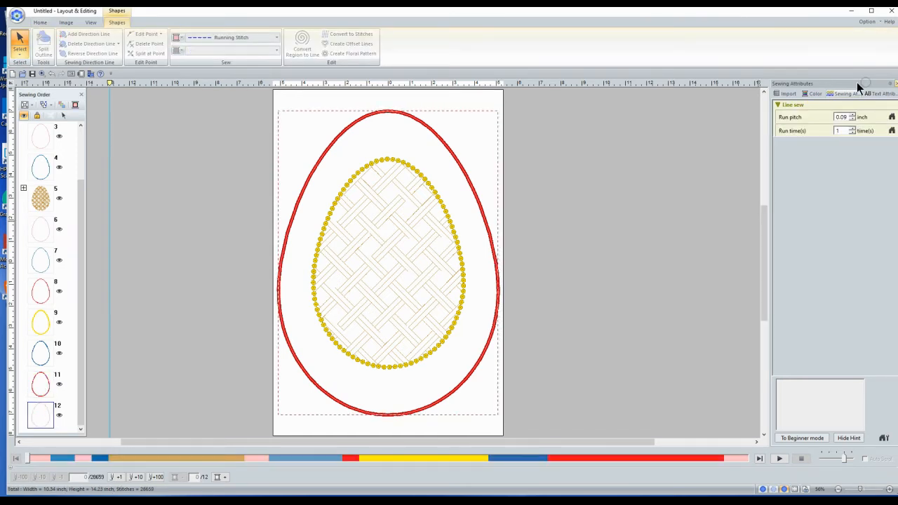
left_click(263, 36)
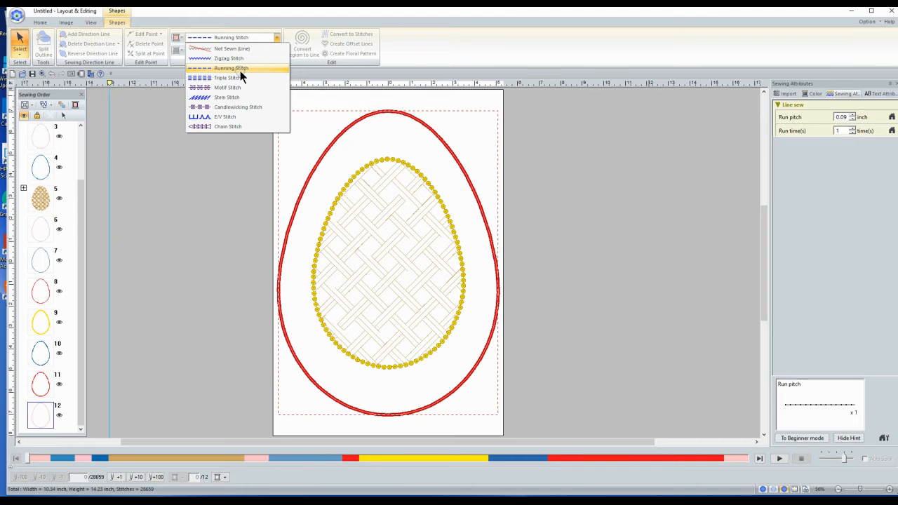
left_click(239, 59)
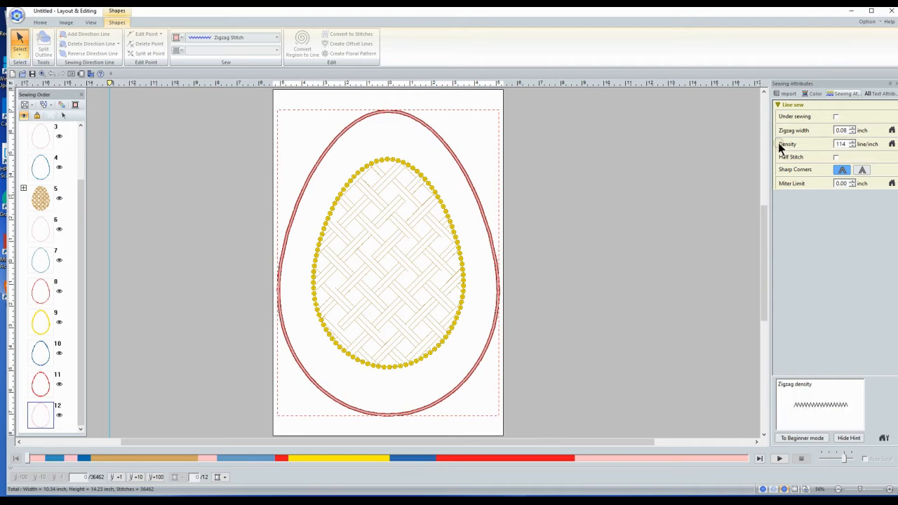
left_click(812, 93)
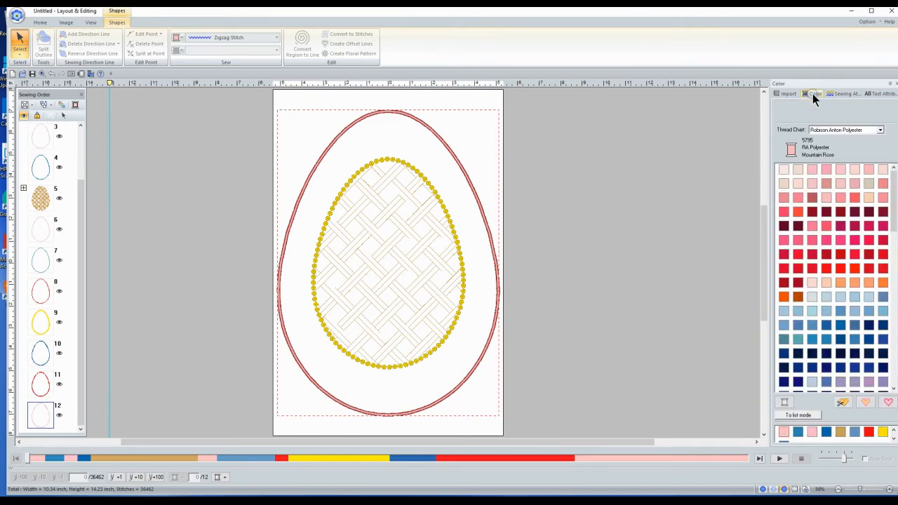
left_click(828, 255)
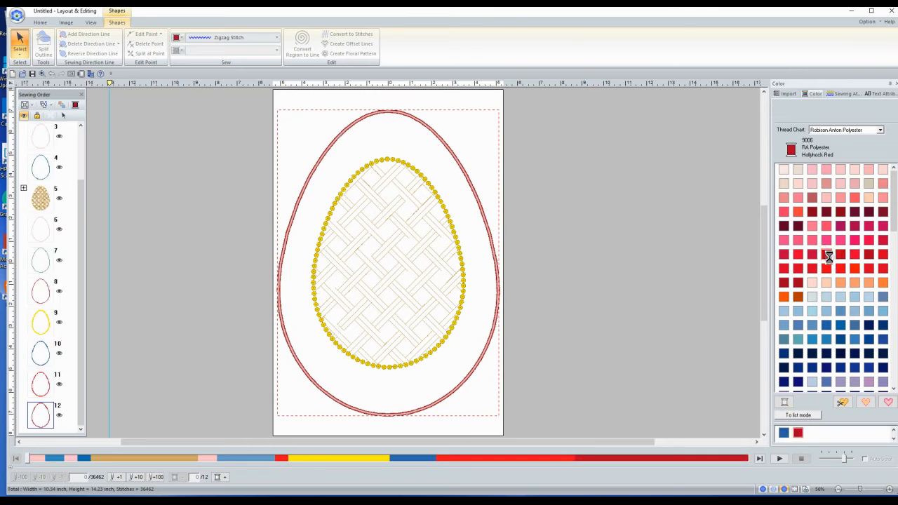
Step: Delete the Lipstick red satin border, sewing-order item 11, from the design
left_click(40, 385)
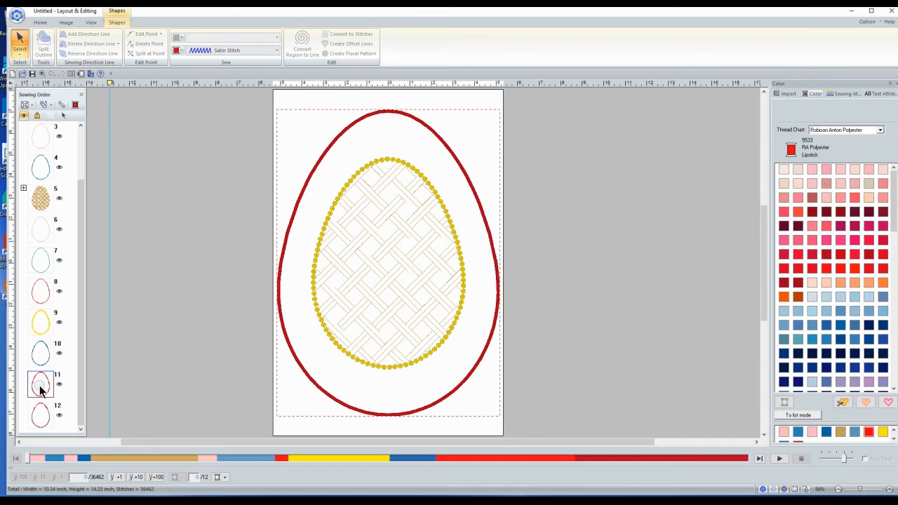
right_click(40, 386)
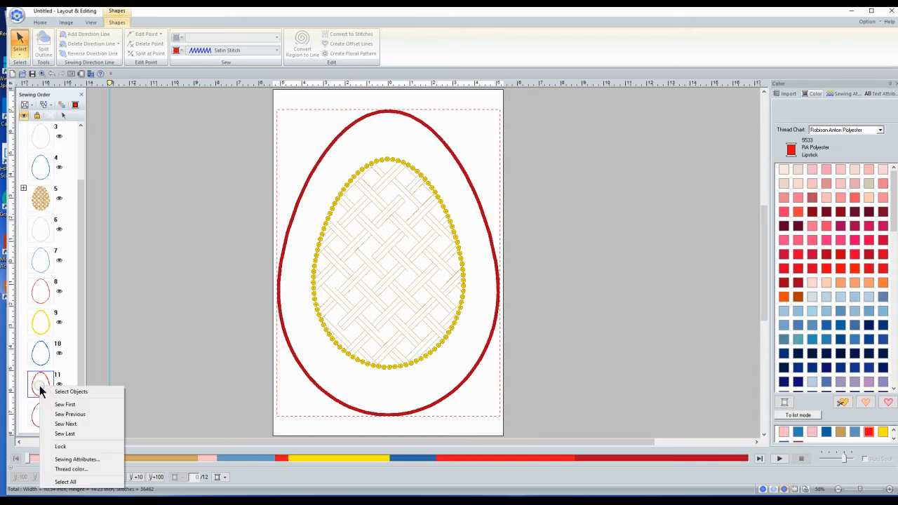
left_click(82, 392)
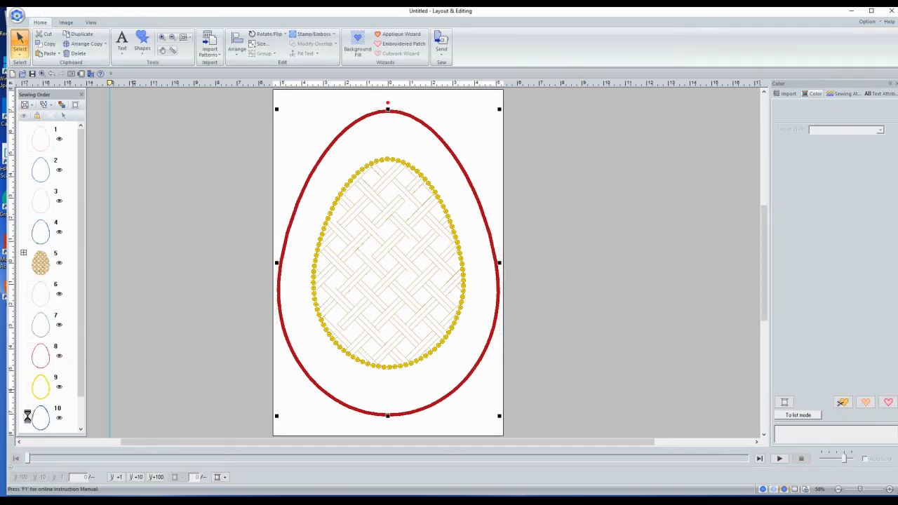
key("Delete")
Step: Increase the zigzag width of the Hollyhock Red outline, the last sewing-order item, to 0.15 inch
left_click_drag(80, 383, 80, 429)
left_click(47, 417)
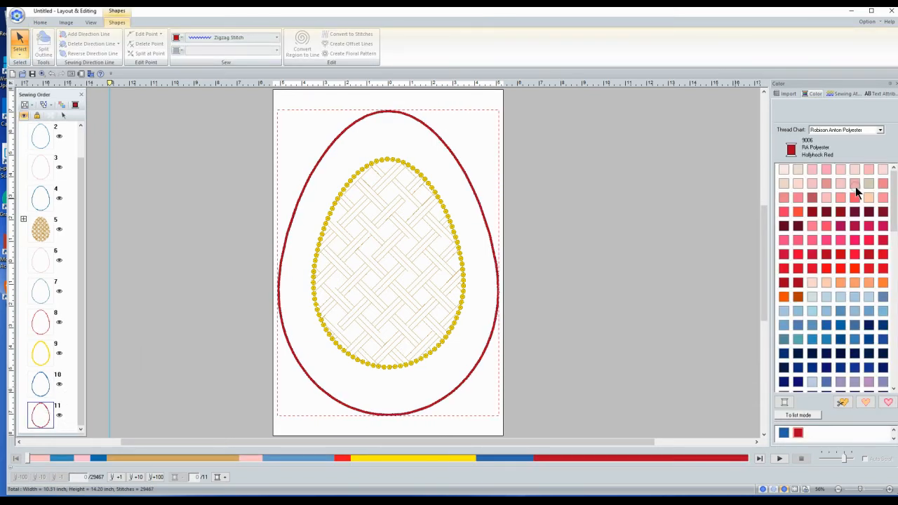
left_click(847, 94)
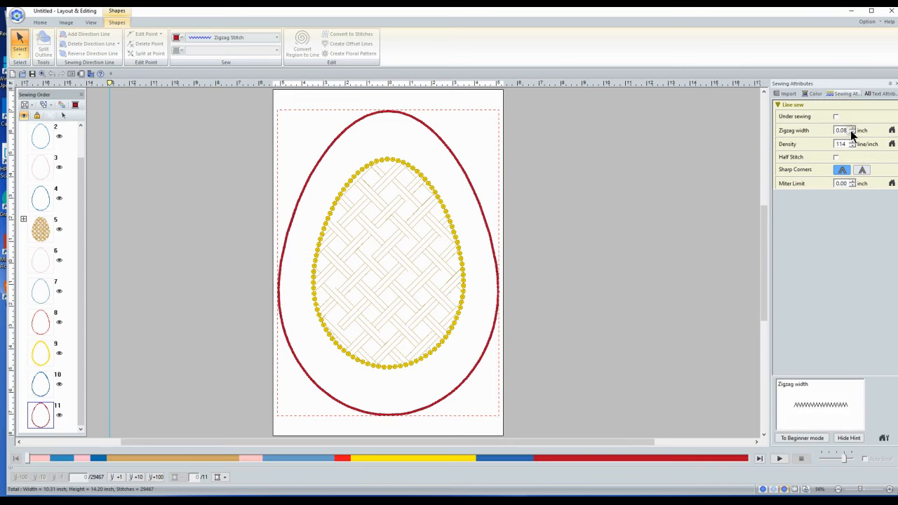
left_click(853, 128)
left_click(853, 128)
left_click(853, 128)
left_click(852, 128)
left_click(852, 128)
left_click(853, 127)
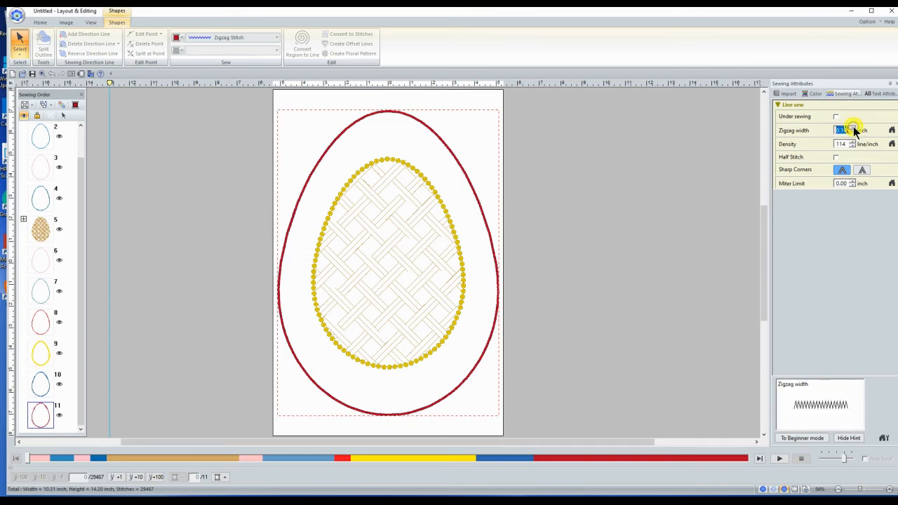
left_click(853, 127)
left_click(853, 127)
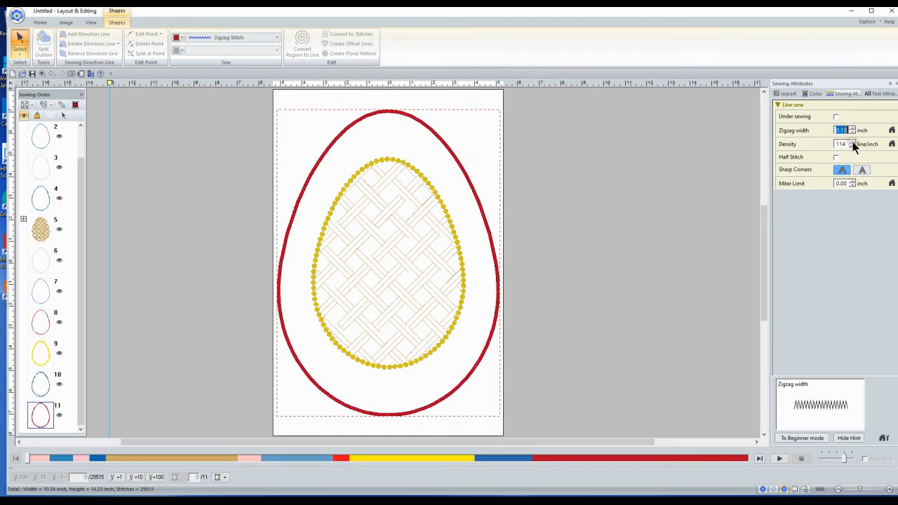
Step: Raise the density of the Hollyhock Red zigzag outline to 120 line/inch
left_click(853, 141)
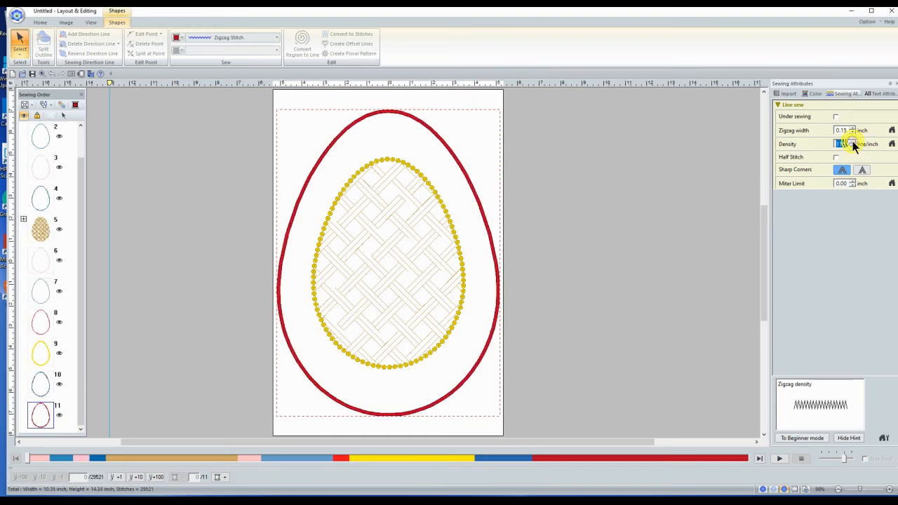
left_click(853, 142)
left_click(853, 142)
left_click(852, 141)
left_click(852, 142)
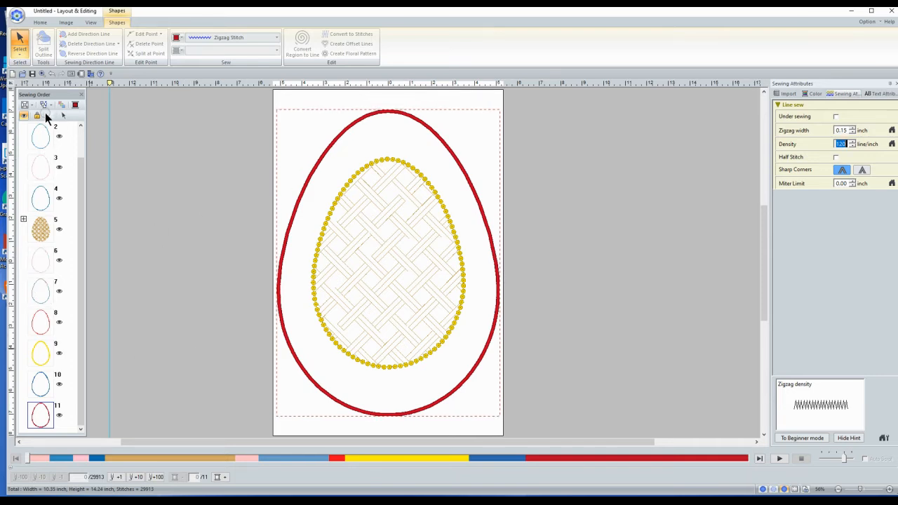
Step: Review sewing-order items 1 through 11 one by one, examining each one's outline, stitch type and sewing attributes
left_click_drag(78, 360, 58, 150)
left_click(42, 141)
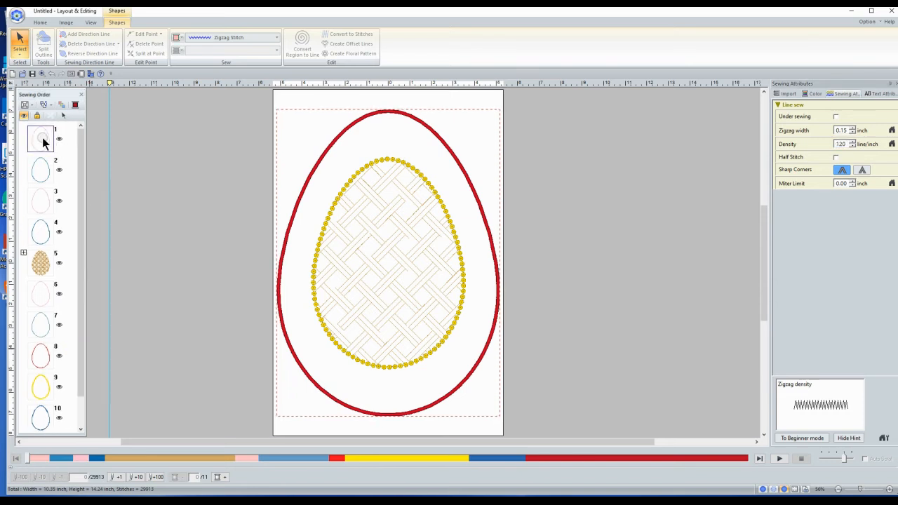
left_click(42, 167)
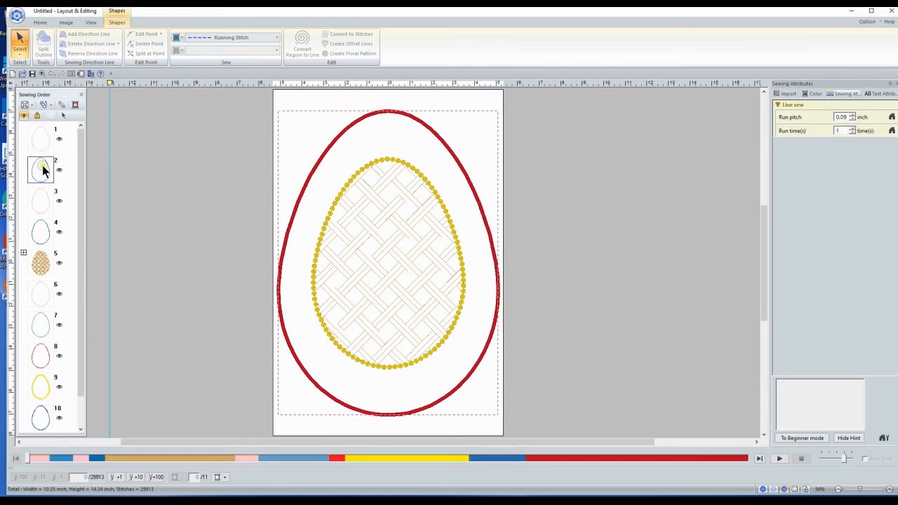
left_click(43, 201)
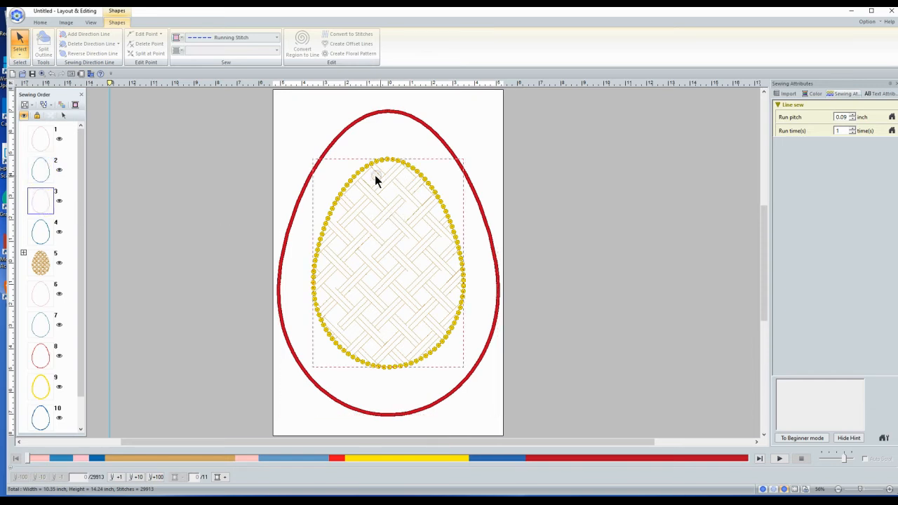
left_click(40, 231)
left_click(40, 261)
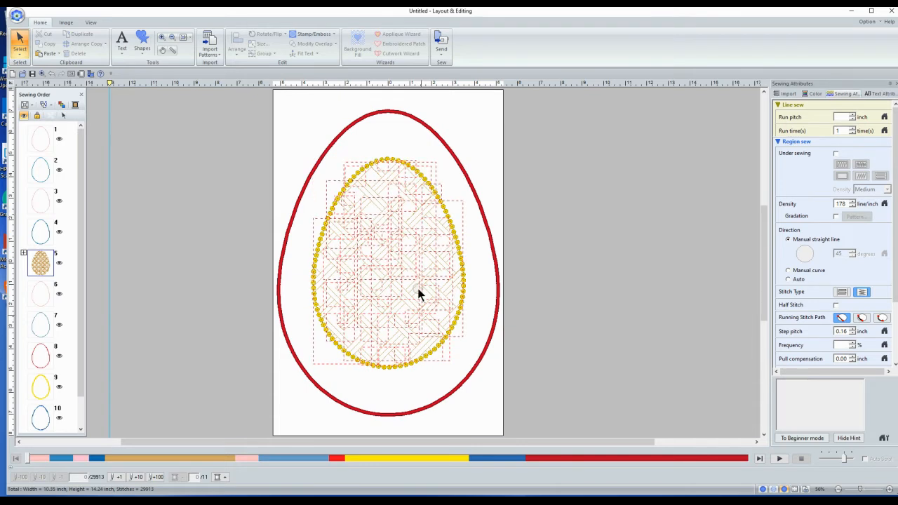
left_click(43, 299)
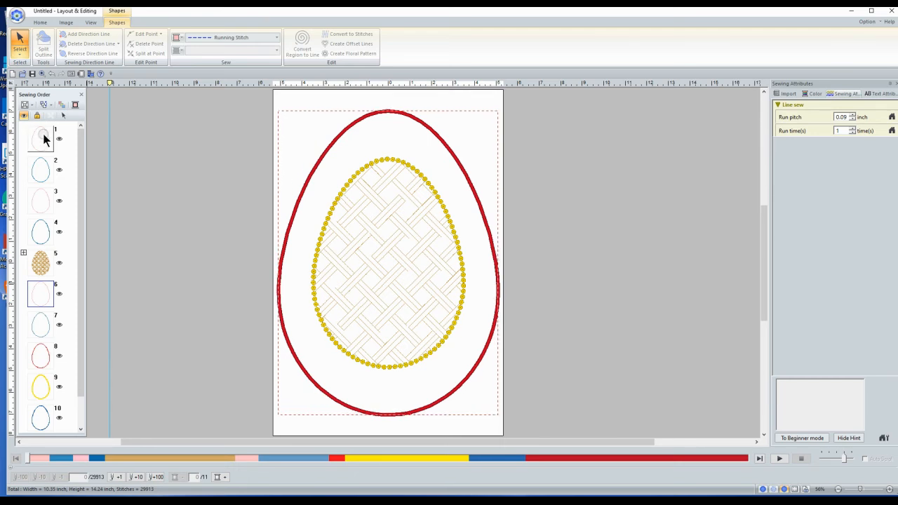
left_click(40, 324)
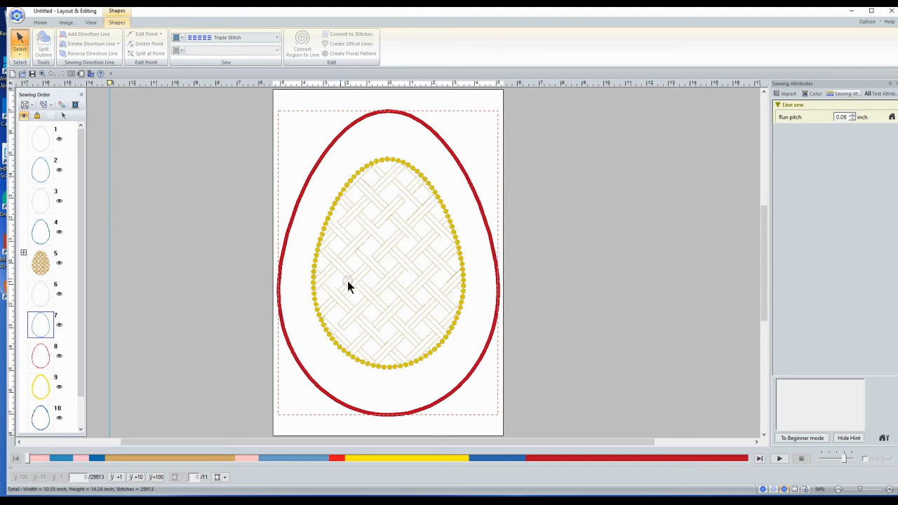
left_click(41, 360)
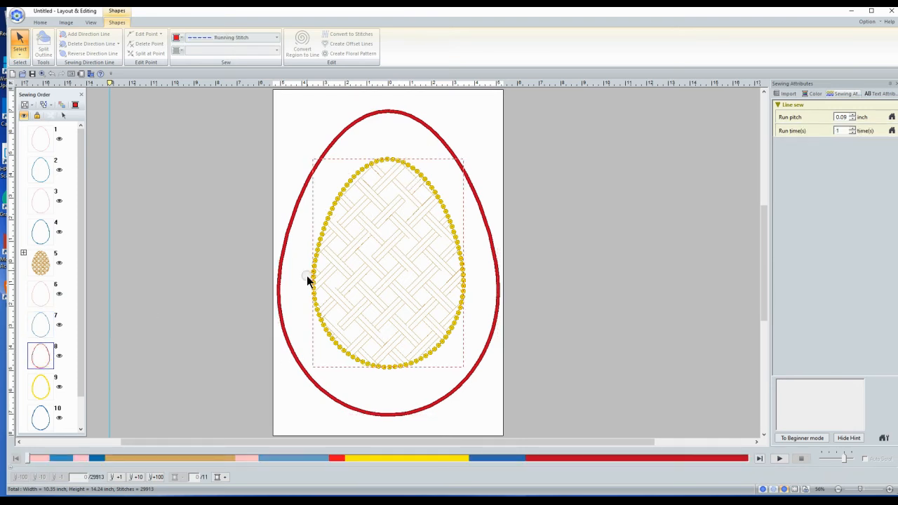
left_click(46, 388)
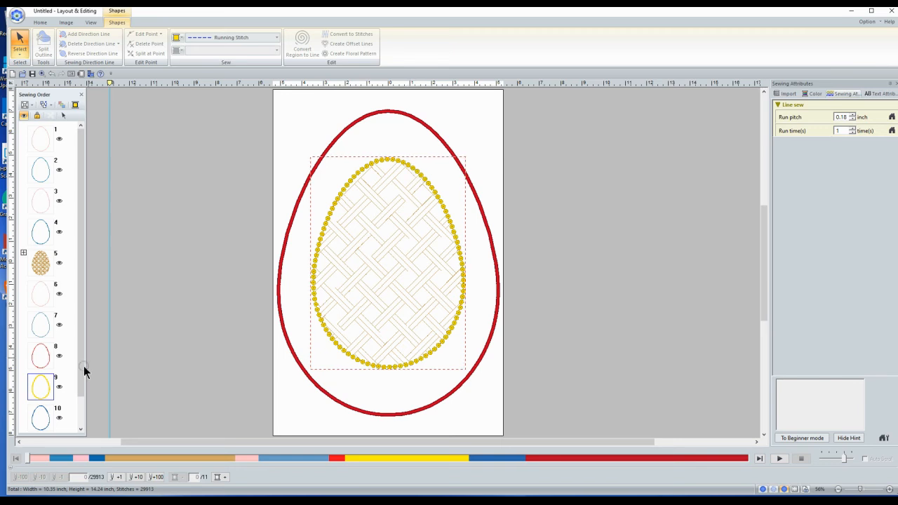
scroll(83, 365, "down", 1)
left_click(38, 384)
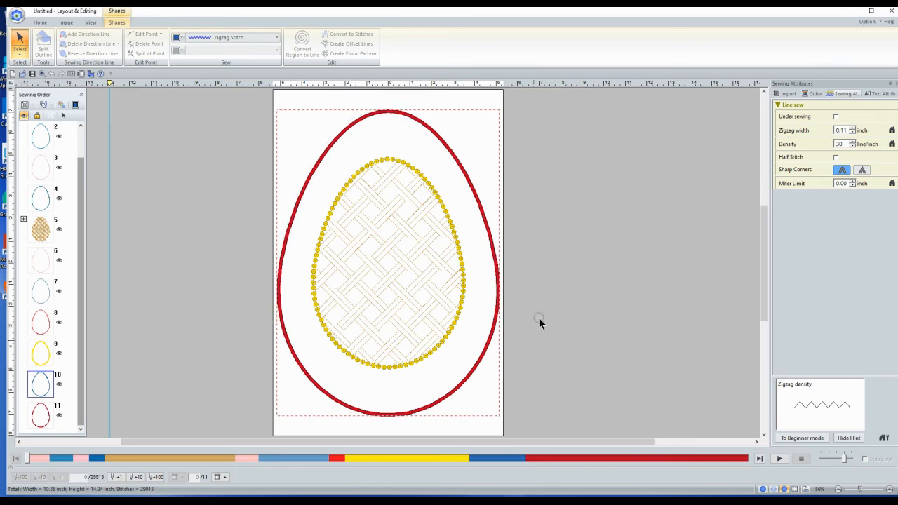
left_click(39, 296)
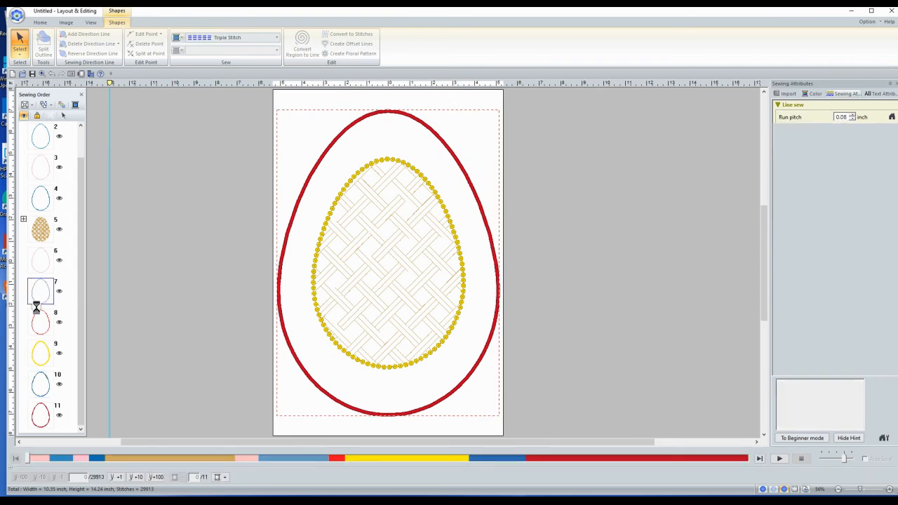
left_click(39, 383)
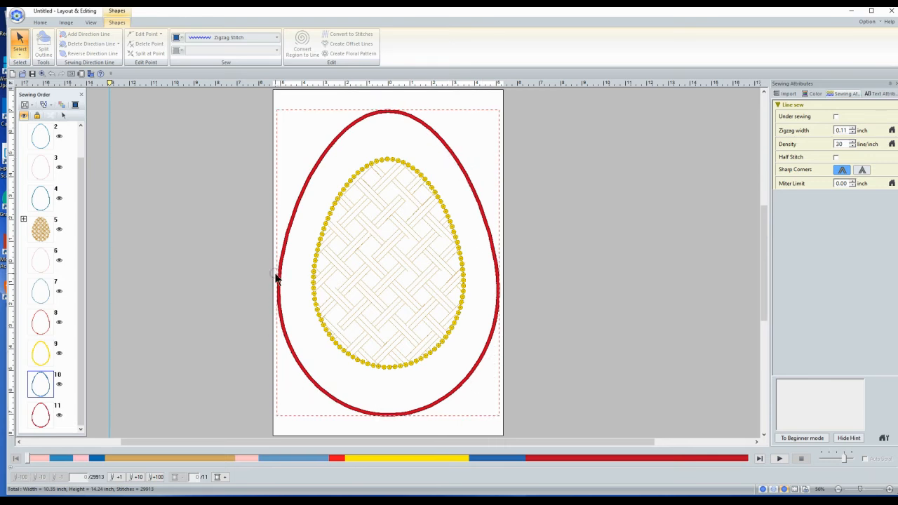
left_click(41, 422)
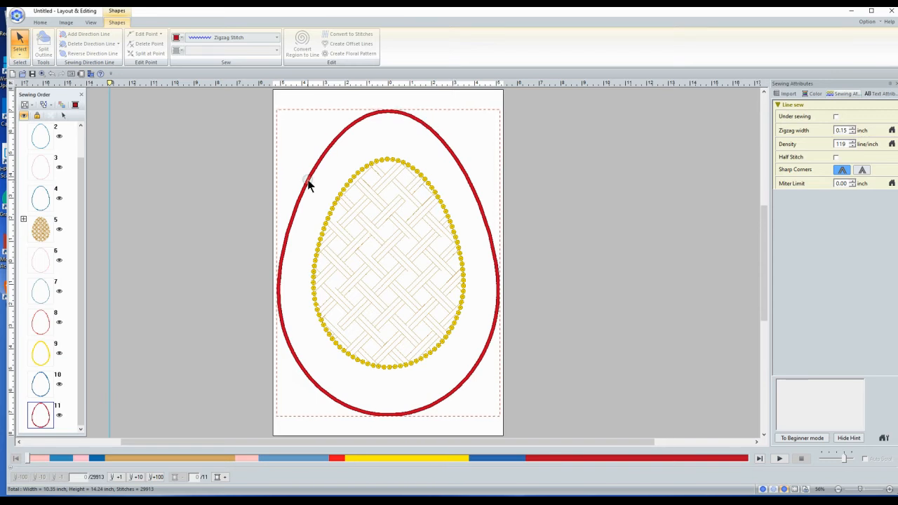
left_click(208, 228)
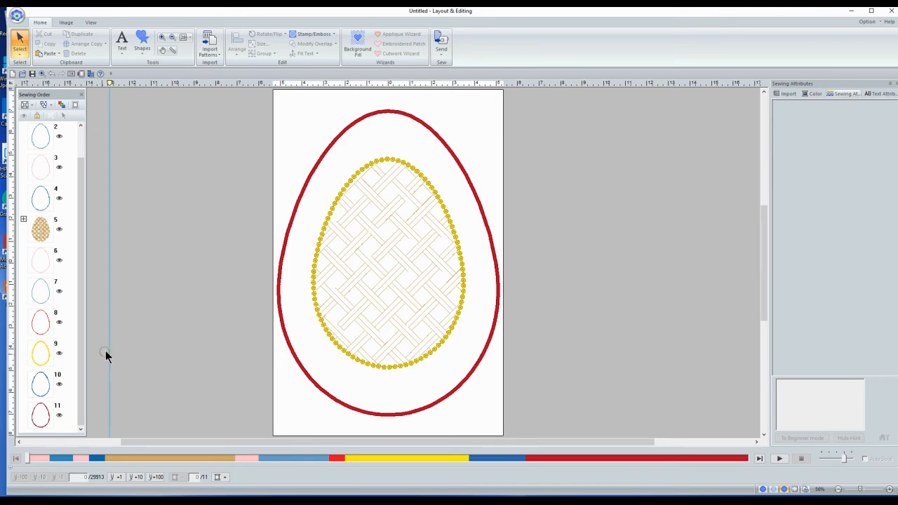
Step: Change the thread color of the outer zigzag border, sewing-order item 11, to 9168 Horizon Pink
left_click(39, 414)
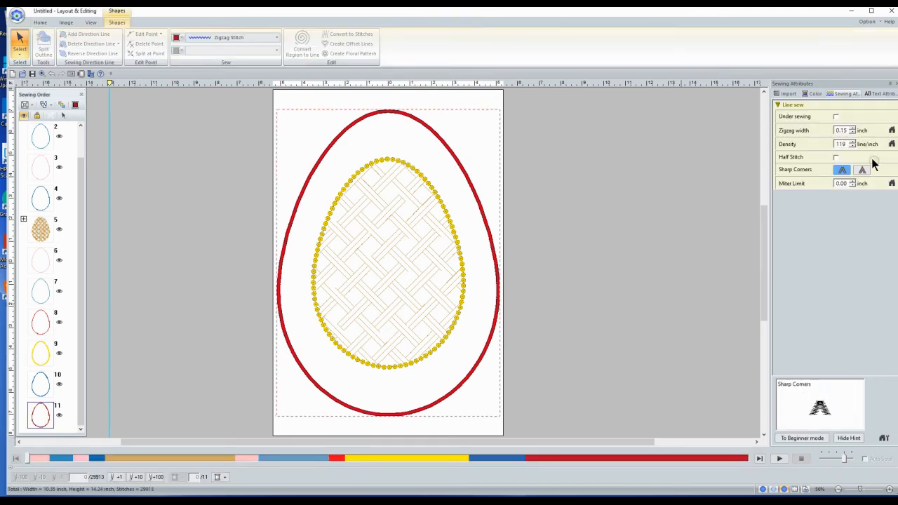
left_click(820, 93)
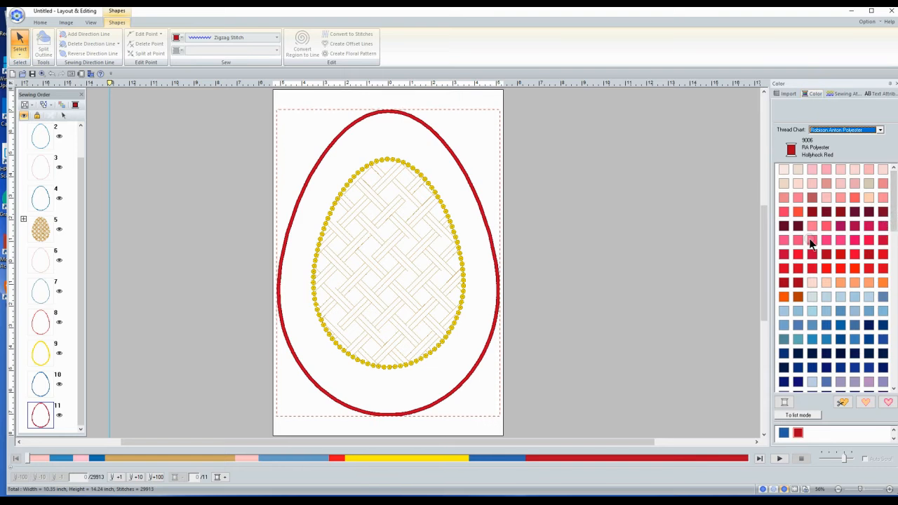
left_click(784, 242)
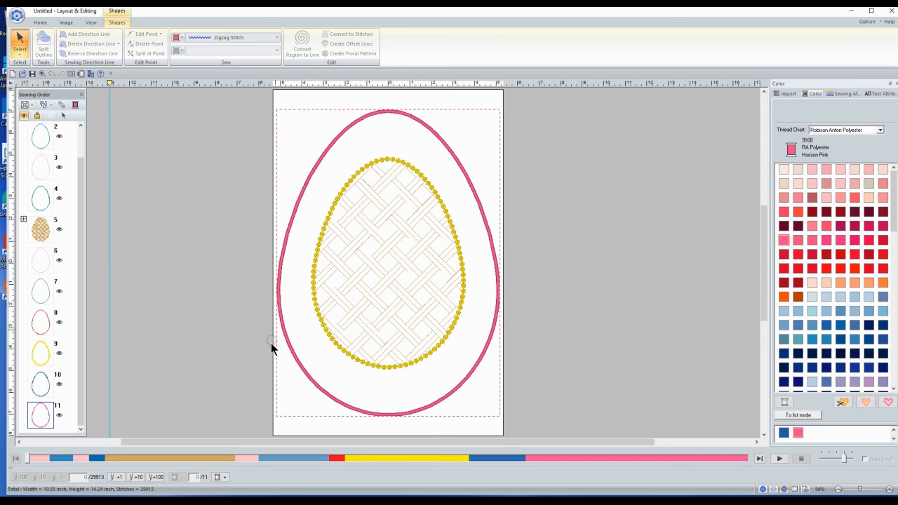
Step: Paste a copy of the outer running-stitch outline, item 6, as the last sewing-order item and color it 9010 Day Lilly
left_click(43, 260)
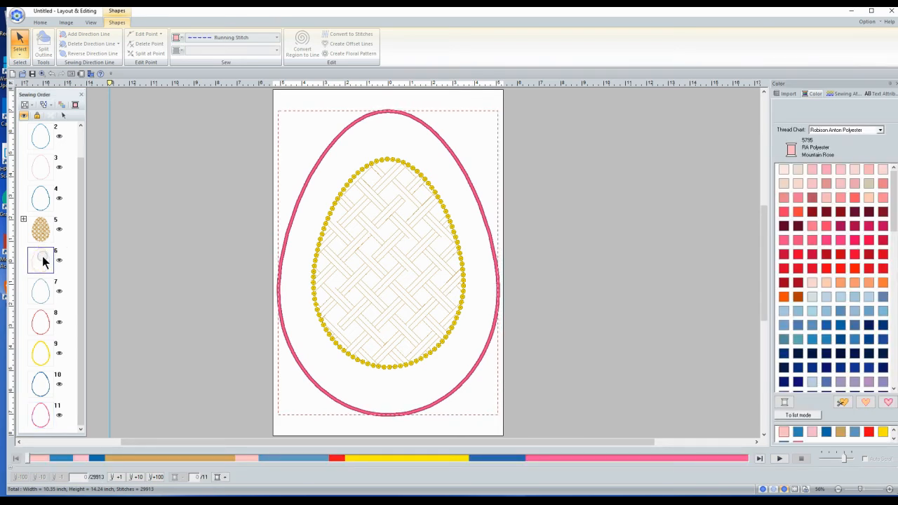
left_click_drag(43, 260, 44, 261)
right_click(43, 260)
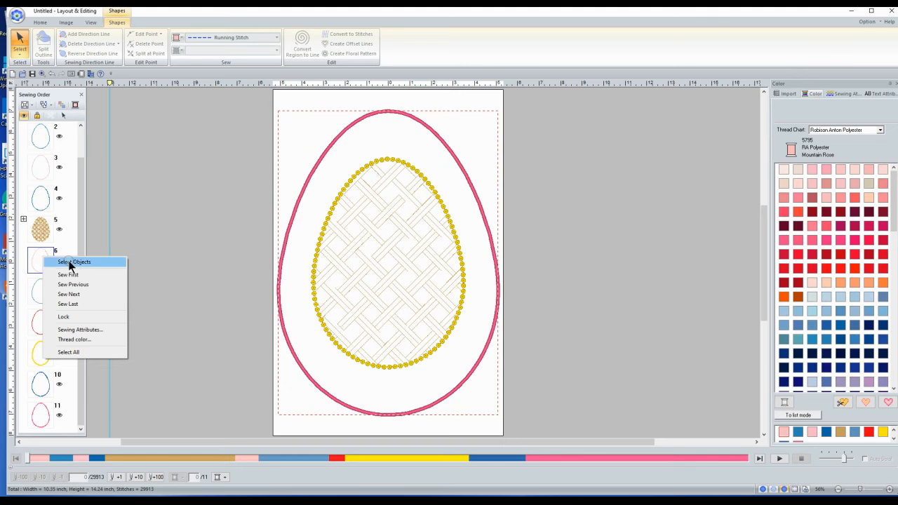
left_click(70, 260)
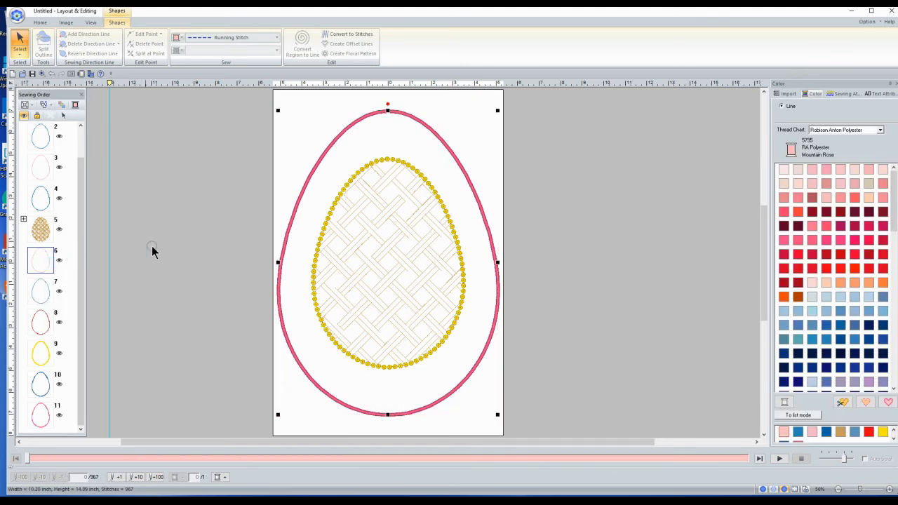
left_click(233, 253)
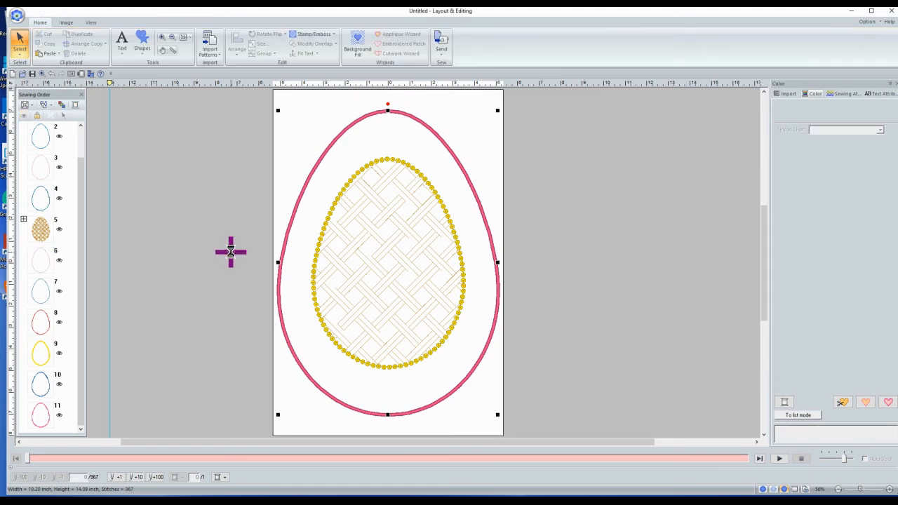
right_click(230, 250)
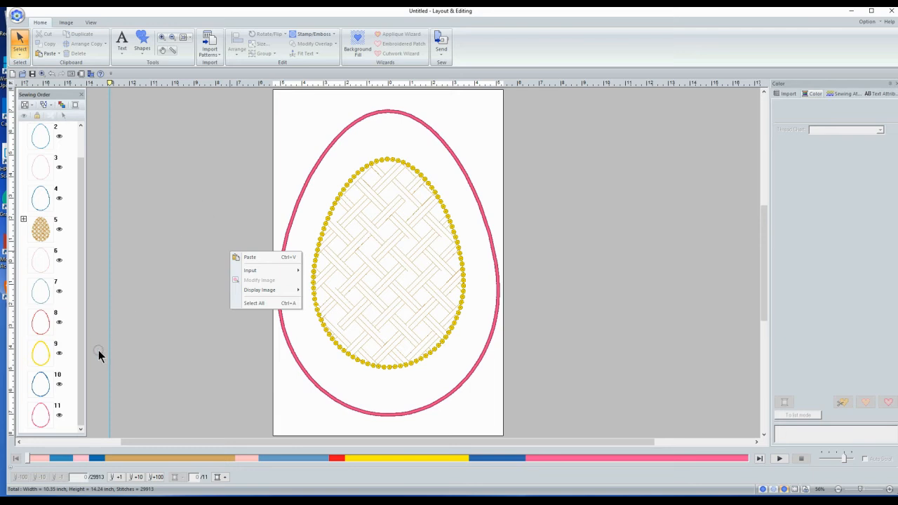
left_click(83, 409)
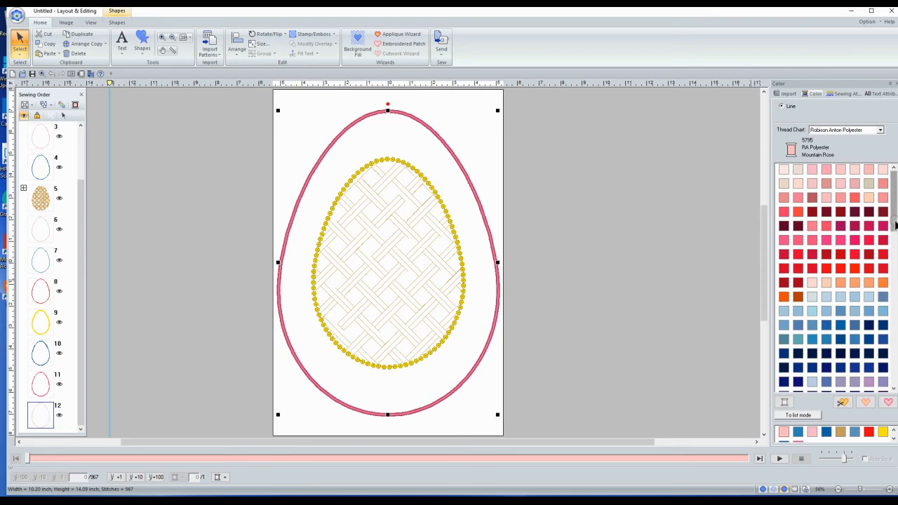
left_click_drag(896, 223, 896, 326)
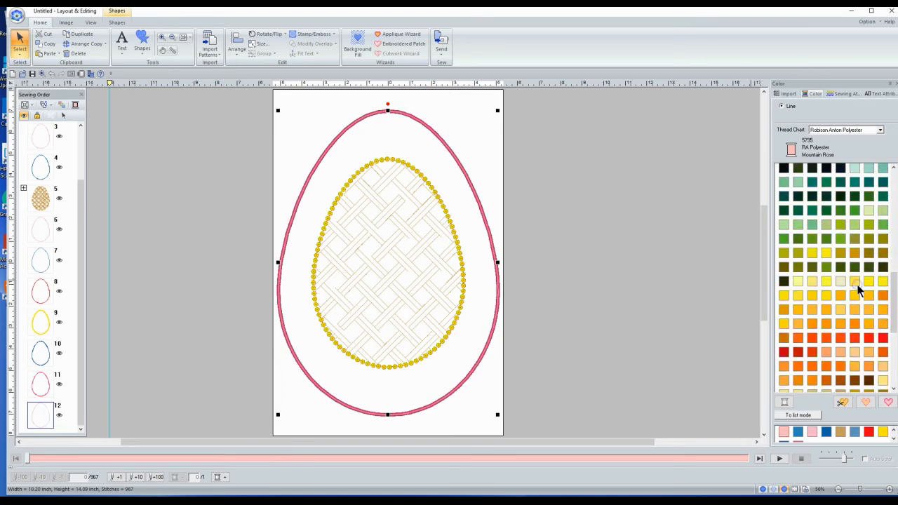
left_click(786, 309)
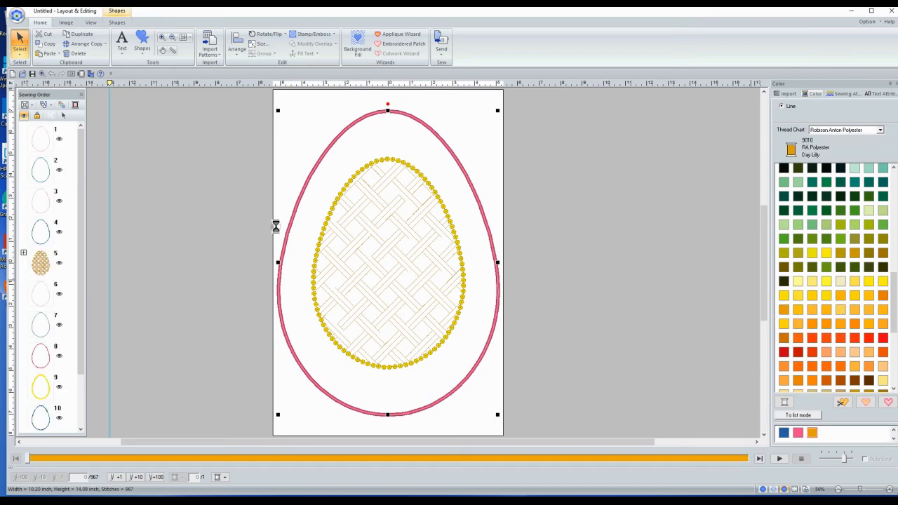
Step: Change the Day Lilly outline, sewing-order item 12, from Running Stitch to Motif Stitch
left_click(162, 37)
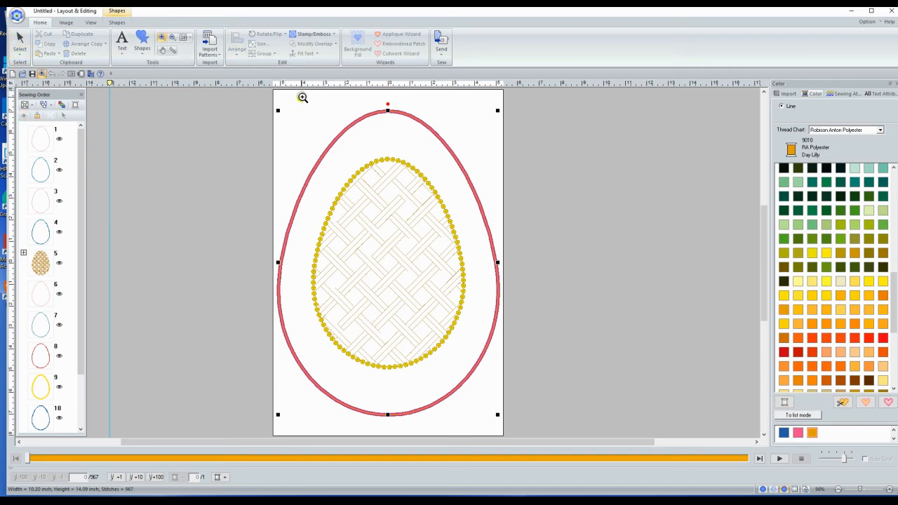
left_click_drag(302, 99, 464, 161)
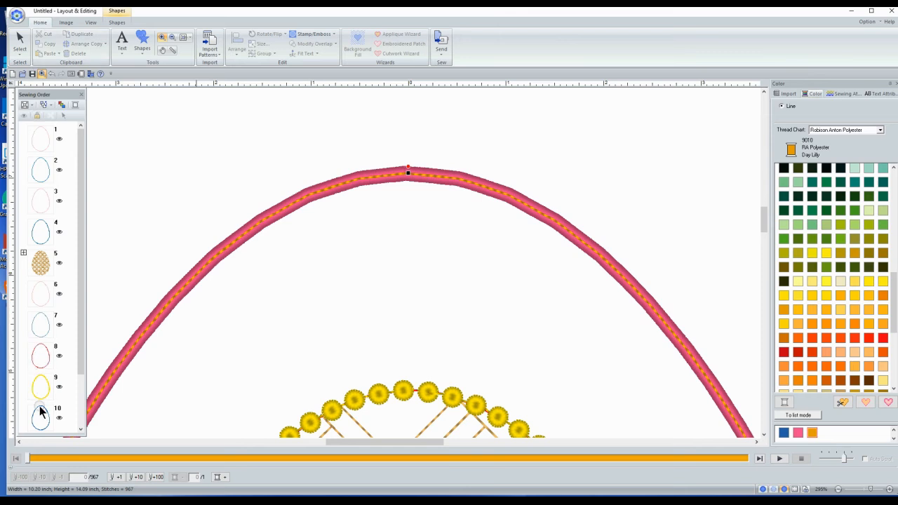
left_click(77, 390)
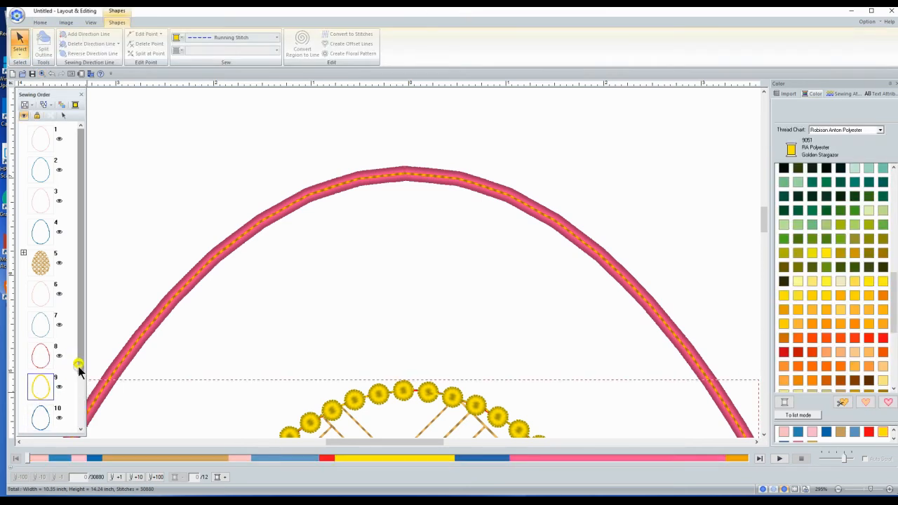
left_click_drag(78, 366, 78, 428)
left_click(57, 402)
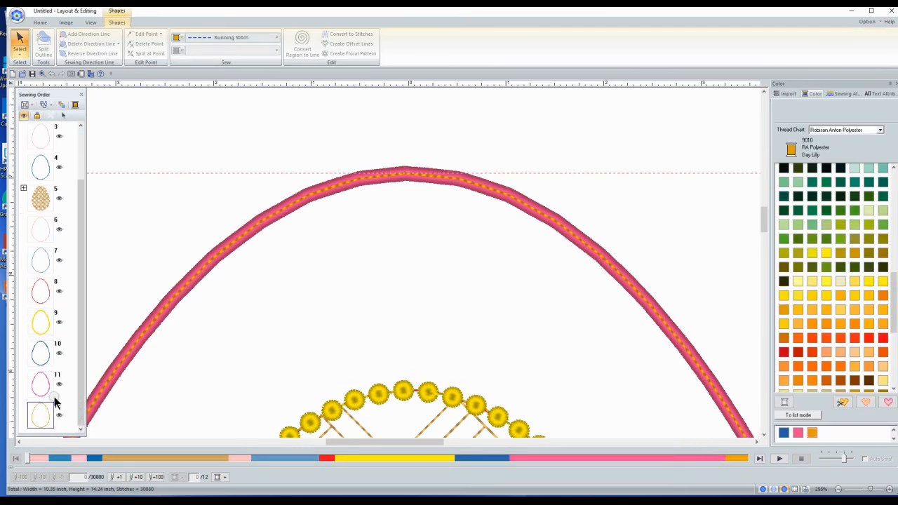
left_click(260, 37)
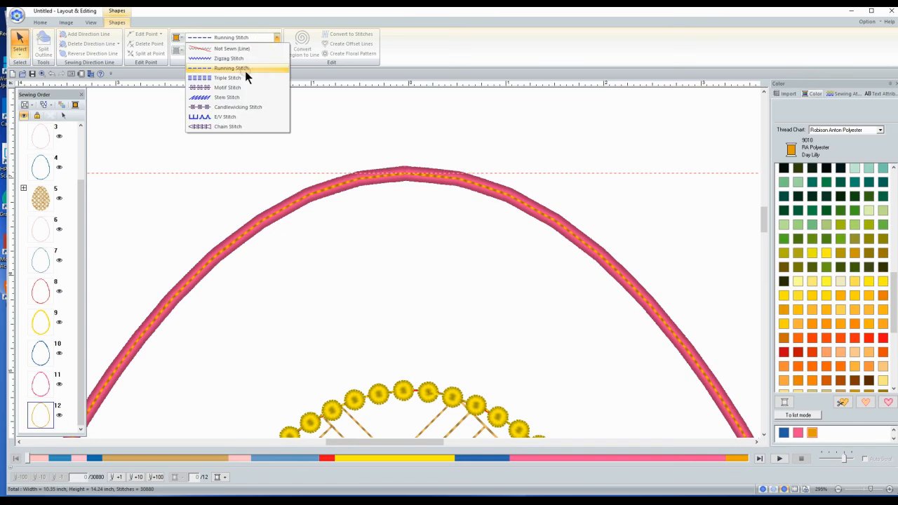
left_click(236, 86)
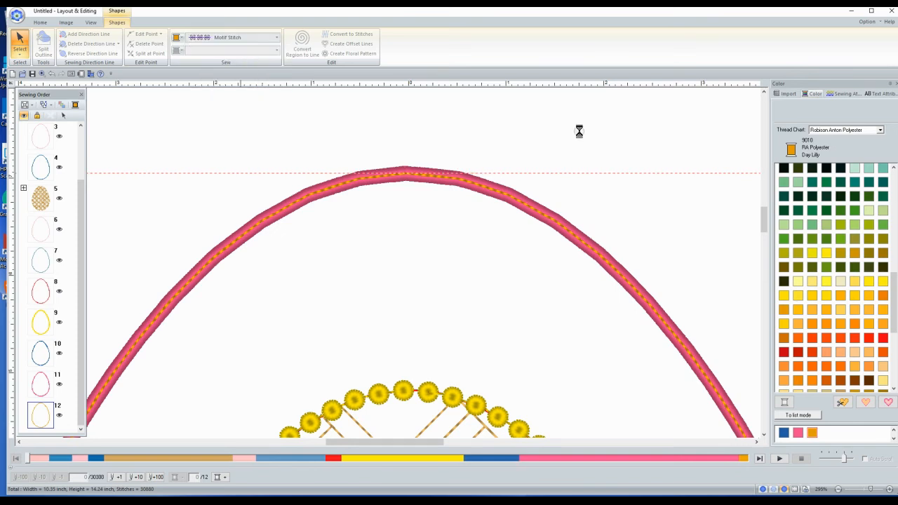
Step: Choose bevMotif 154 as the motif pattern for the Day Lilly outline
left_click(845, 94)
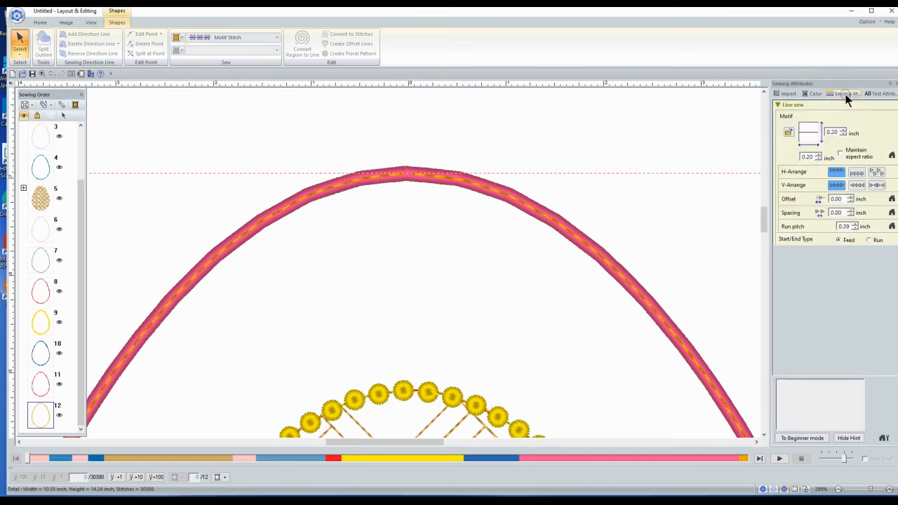
left_click(808, 135)
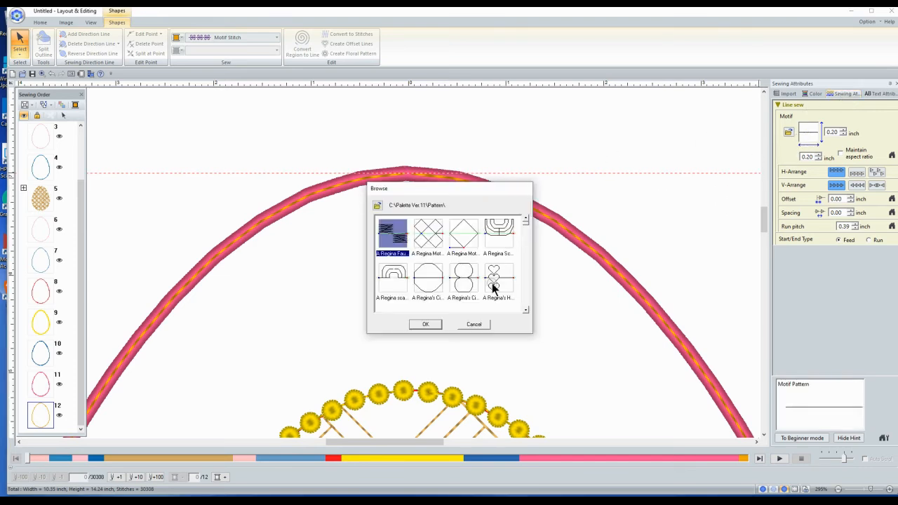
scroll(485, 271, "down", 2)
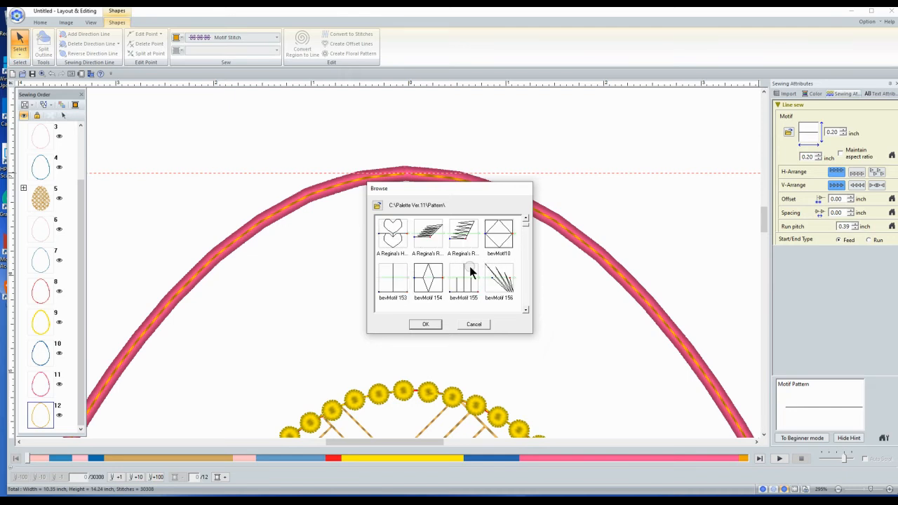
scroll(472, 273, "down", 1)
left_click(426, 232)
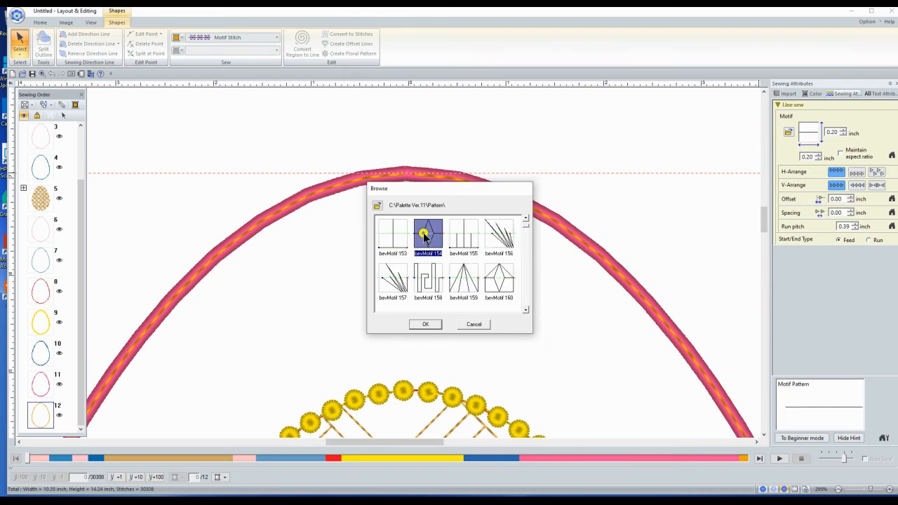
left_click(425, 324)
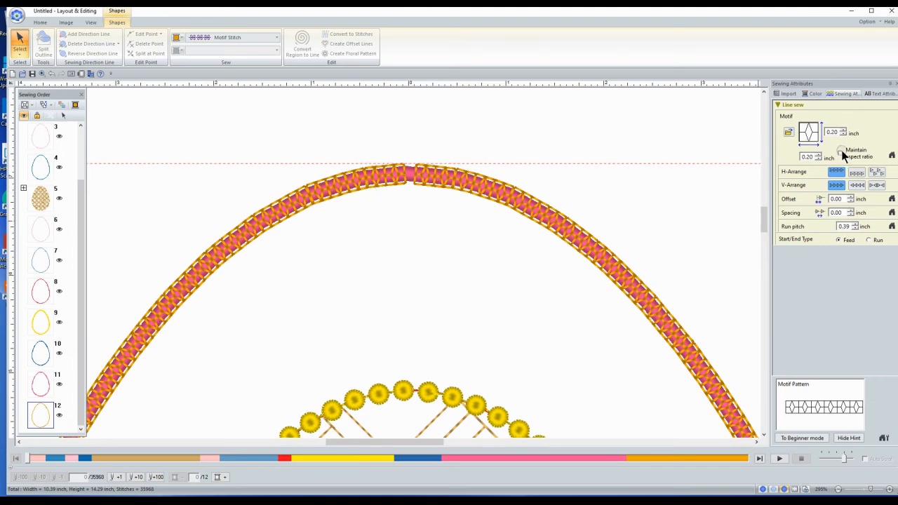
Step: Choose bevMotif152 as the motif pattern for the Day Lilly outline
left_click(811, 135)
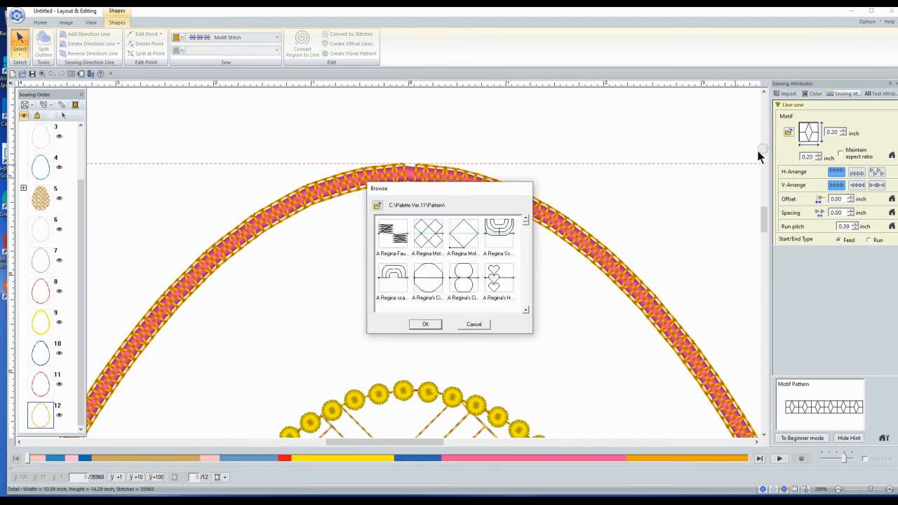
left_click(527, 282)
left_click_drag(527, 283, 528, 301)
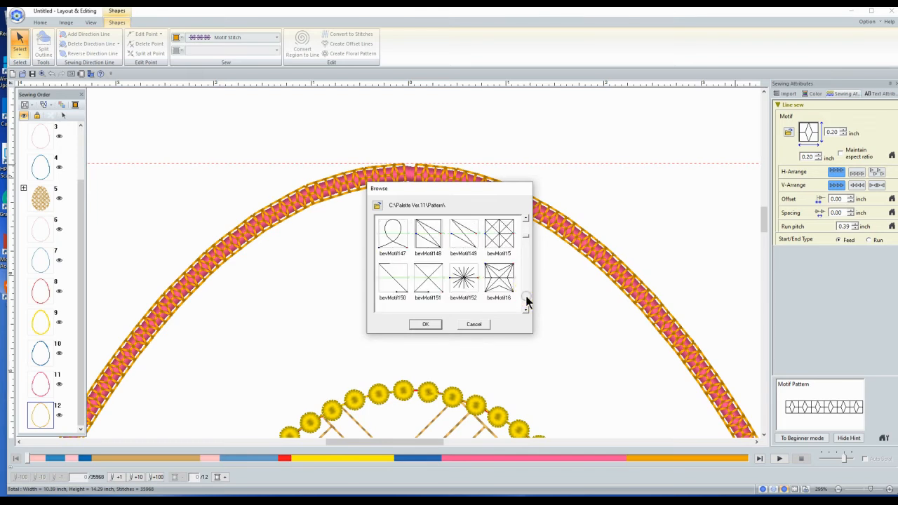
left_click(461, 279)
left_click(425, 325)
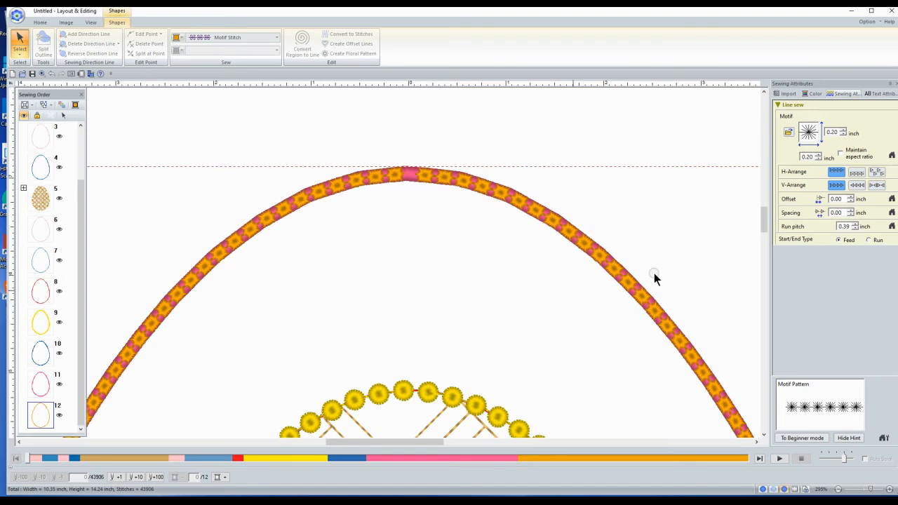
left_click(808, 133)
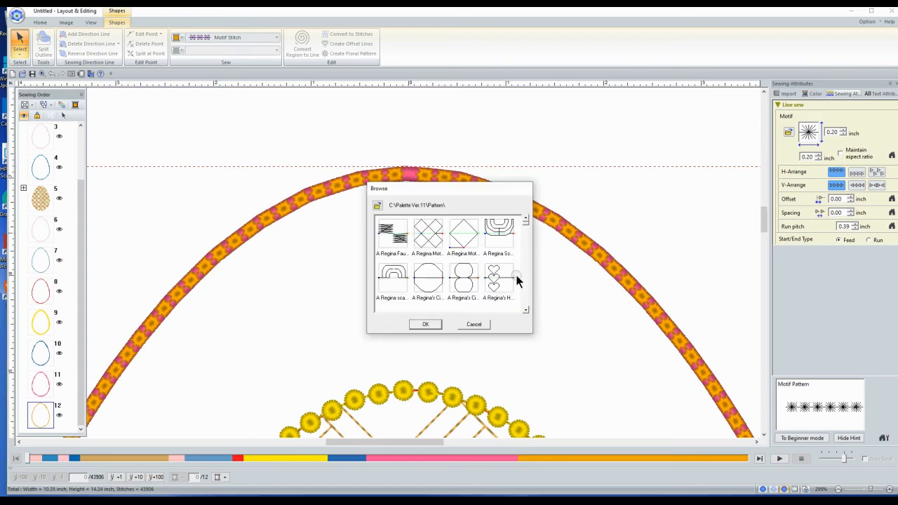
left_click_drag(525, 242, 525, 282)
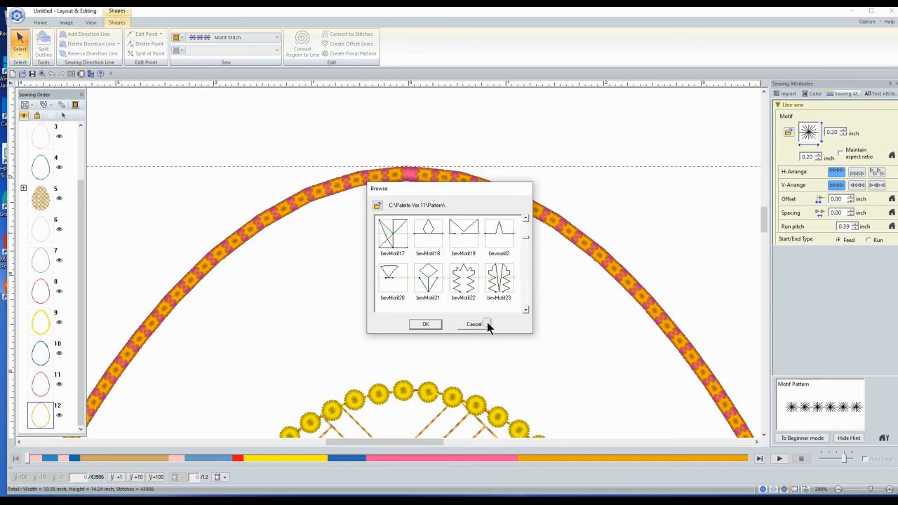
left_click(475, 324)
Step: Undo the motif pattern choices and the Motif Stitch change on the Day Lilly outline, sewing-order item 12
left_click(50, 74)
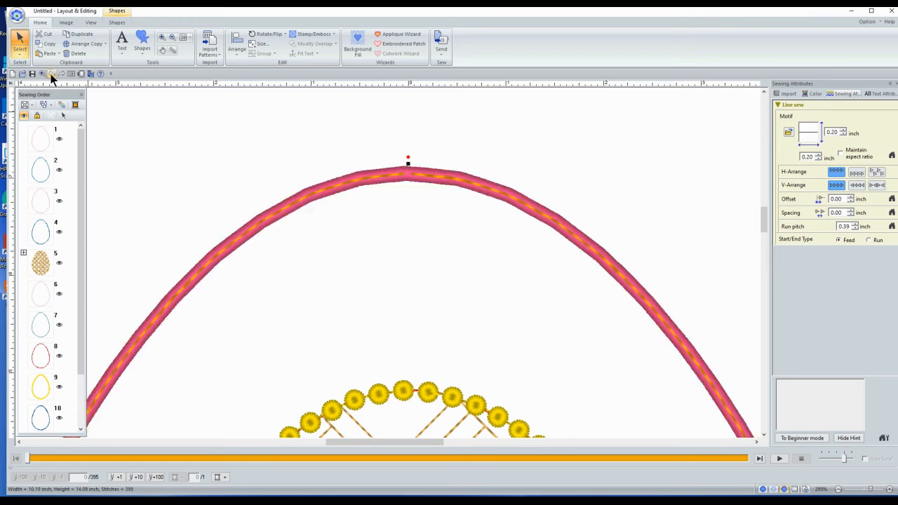
left_click(53, 73)
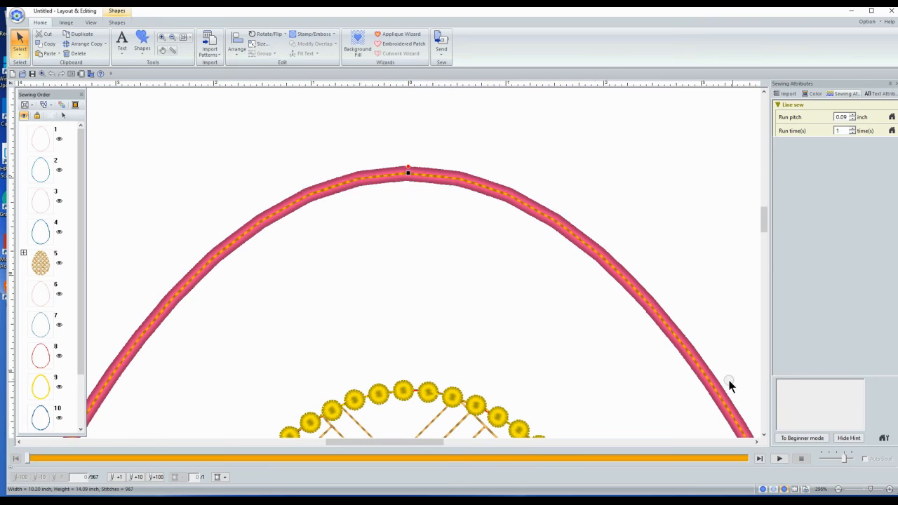
left_click(184, 37)
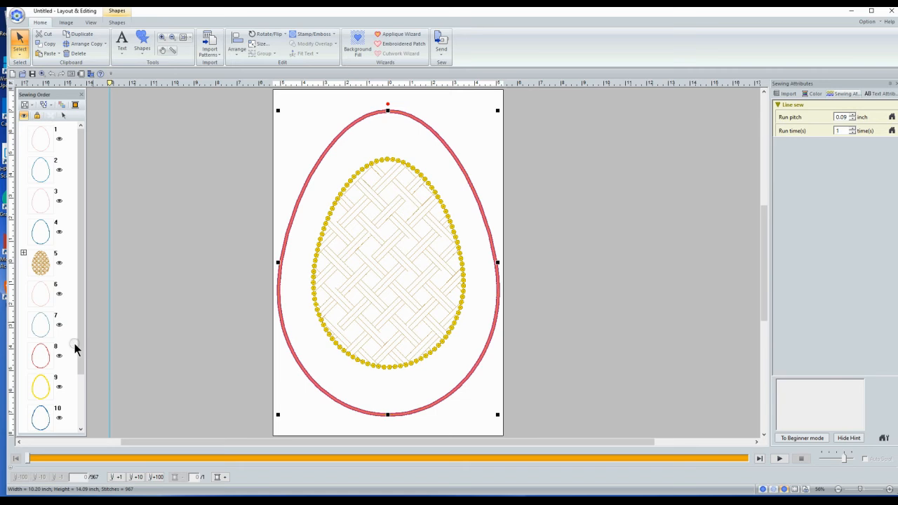
scroll(74, 343, "down", 3)
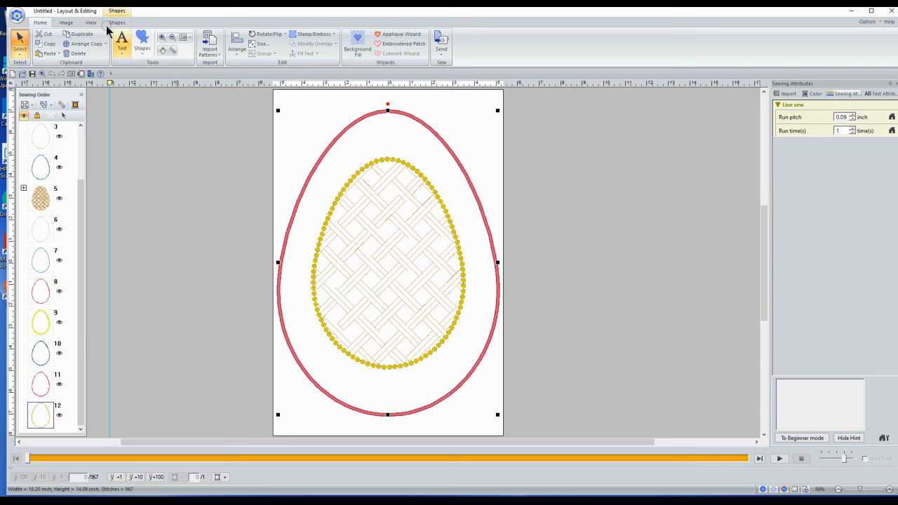
Step: Start a Save As in the Easter Door Hanging folder, picking Easter Egg for Door Hanger #2.pes as the starting file name
left_click(17, 15)
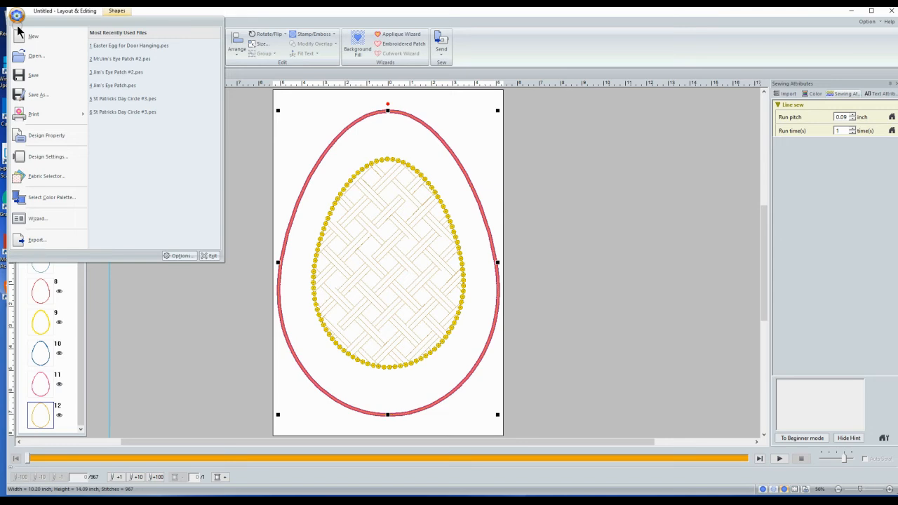
left_click(37, 94)
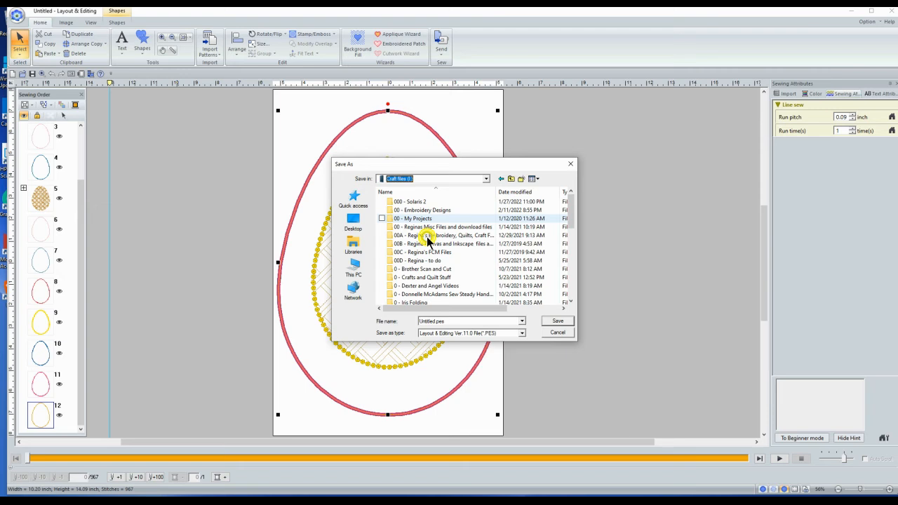
double_click(406, 254)
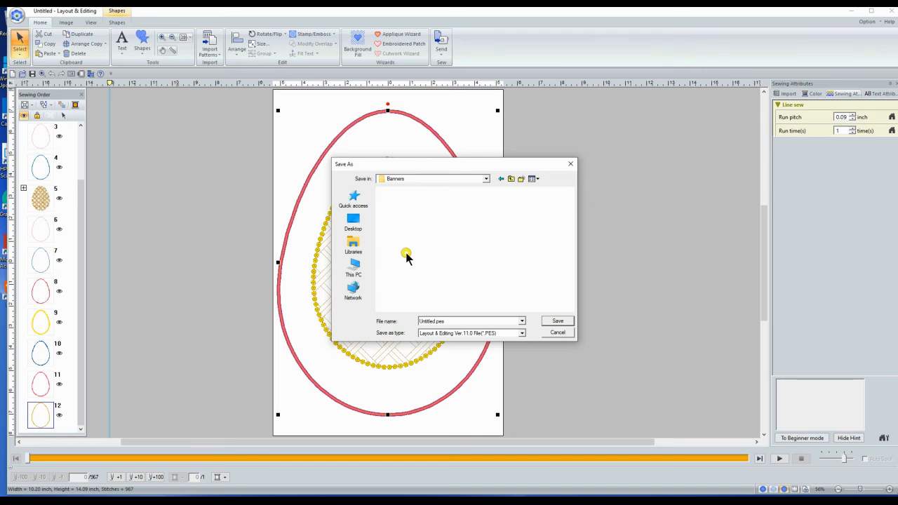
double_click(406, 254)
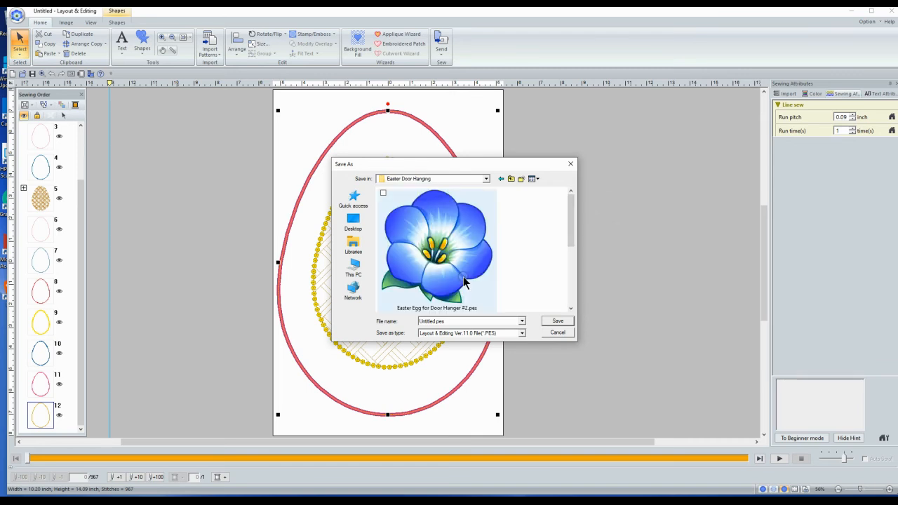
left_click(463, 281)
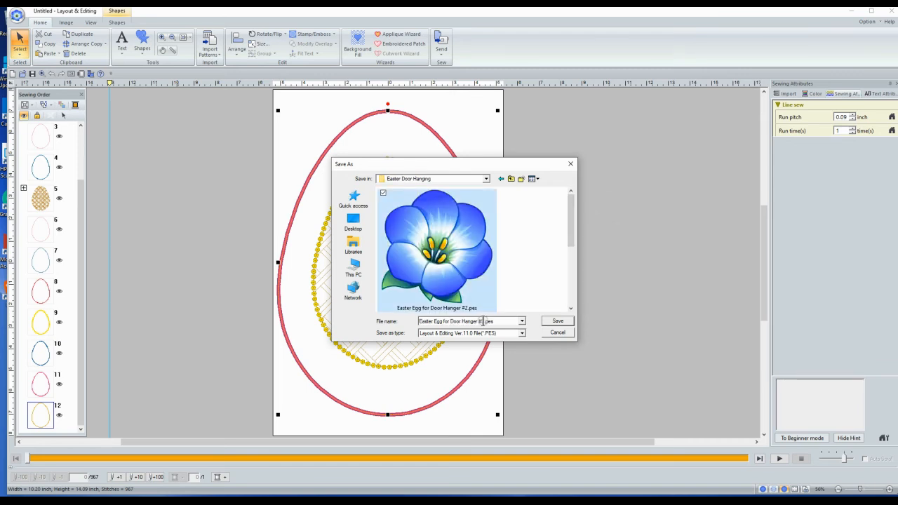
left_click(483, 322)
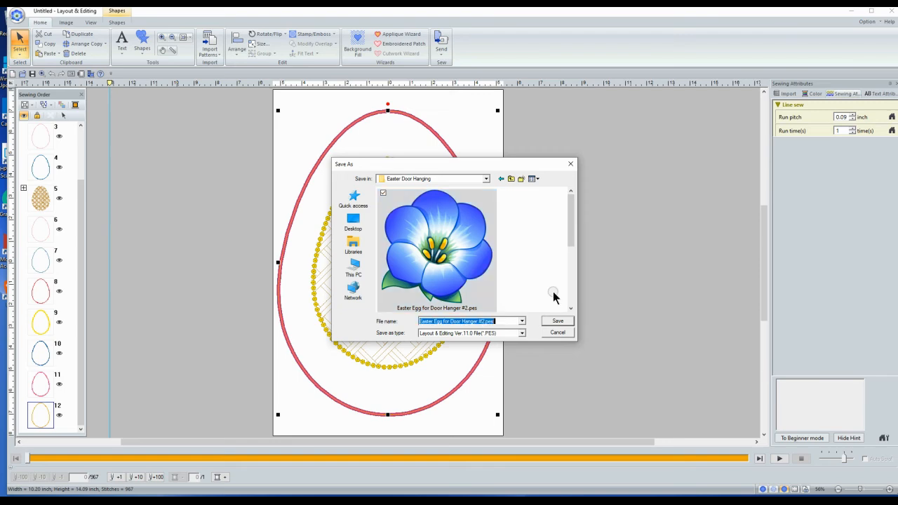
key("End")
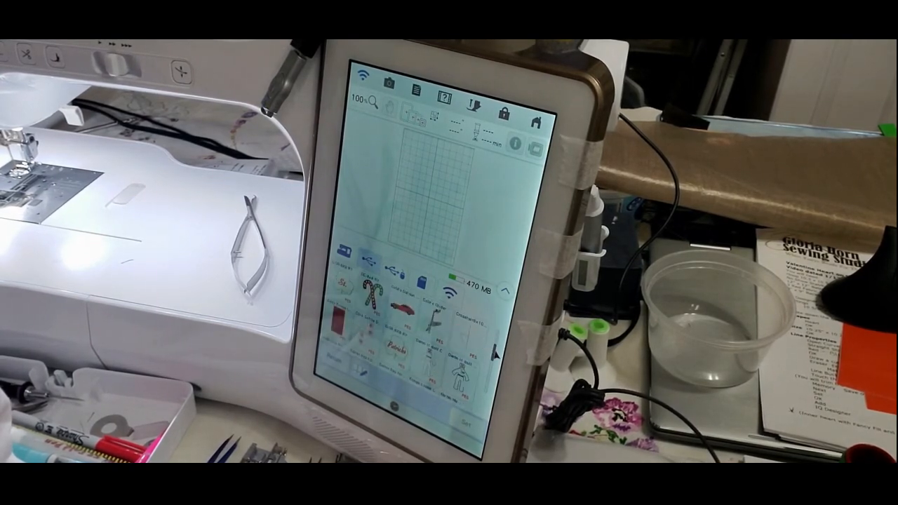
Step: On the Solaris 2 embroidery machine, load the pink-bordered egg design from the stored patterns and proceed to the embroidery screen
mouse_move(494, 351)
left_mouse_down()
mouse_move(489, 384)
mouse_move(493, 365)
left_mouse_up()
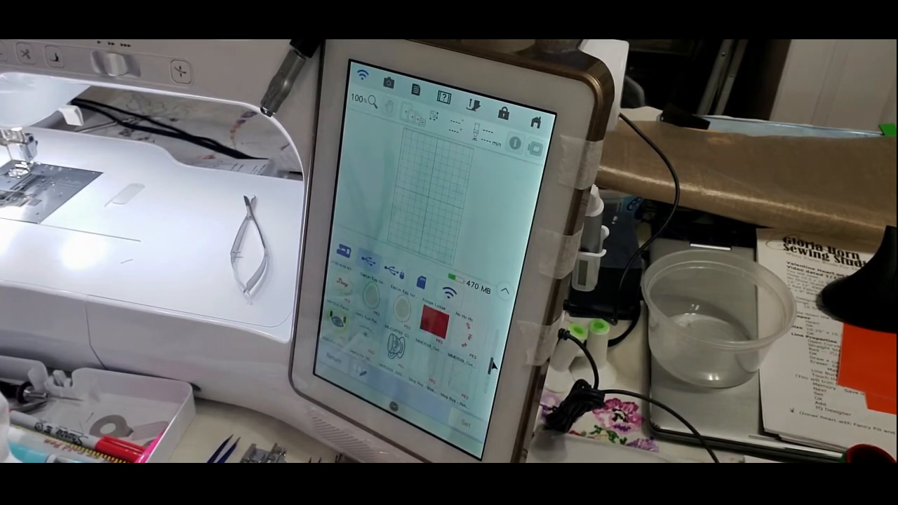
left_click(408, 314)
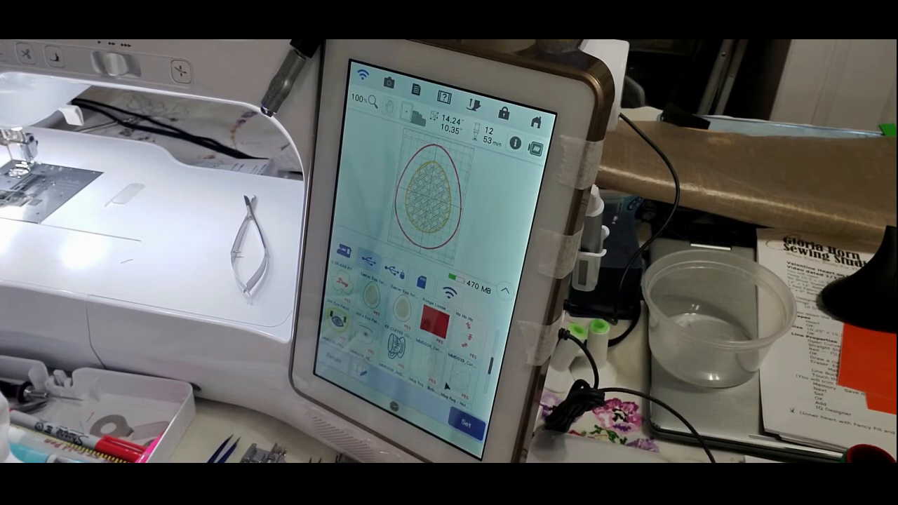
left_click(471, 426)
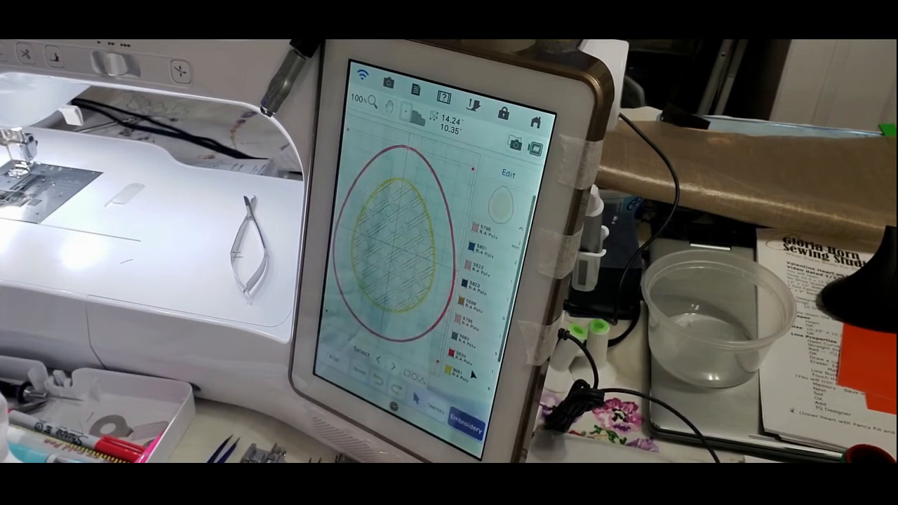
left_click(473, 433)
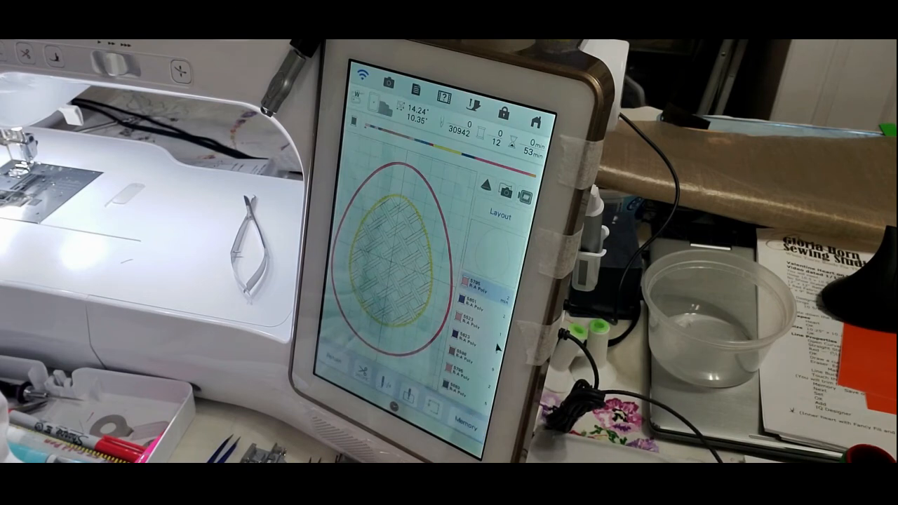
Step: Step forward through the pink-bordered egg's sewing order one thread color at a time, past the last color and around again
left_click(386, 383)
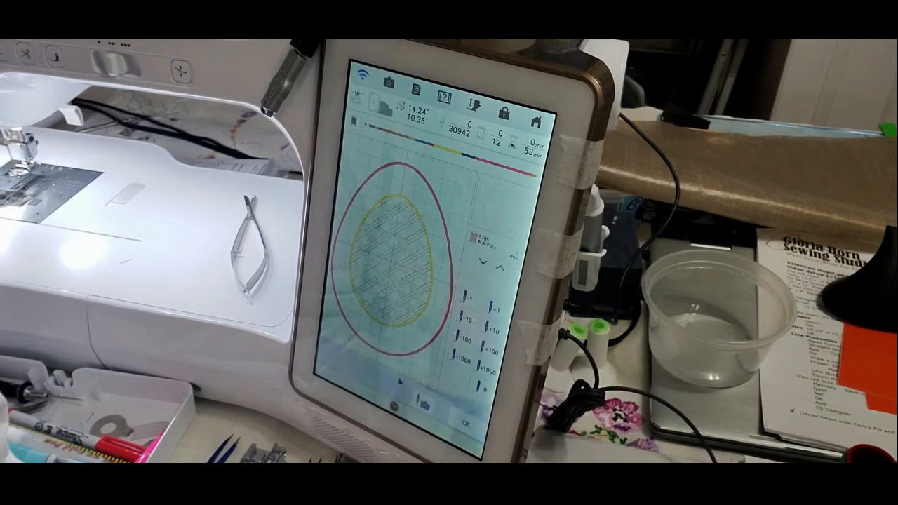
left_click(482, 264)
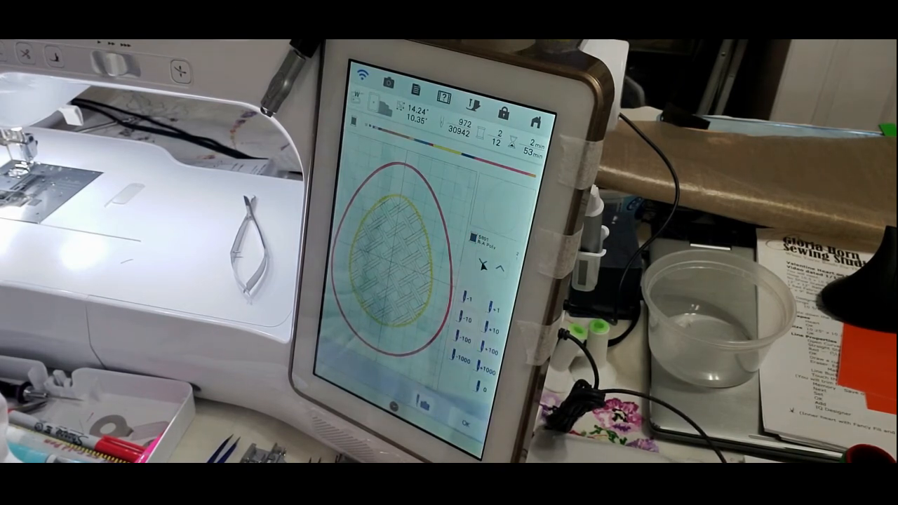
left_click(481, 264)
left_click(481, 264)
left_click(481, 263)
left_click(482, 264)
left_click(482, 264)
left_click(482, 264)
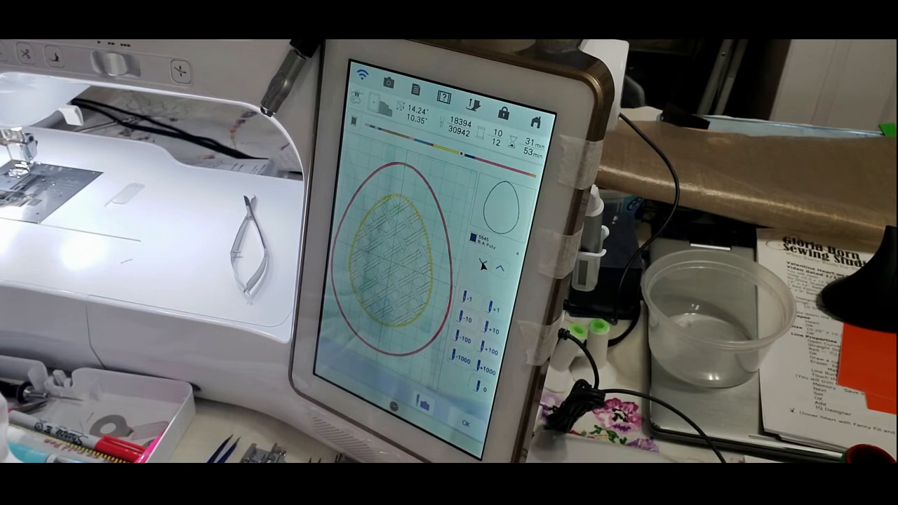
left_click(481, 264)
left_click(482, 264)
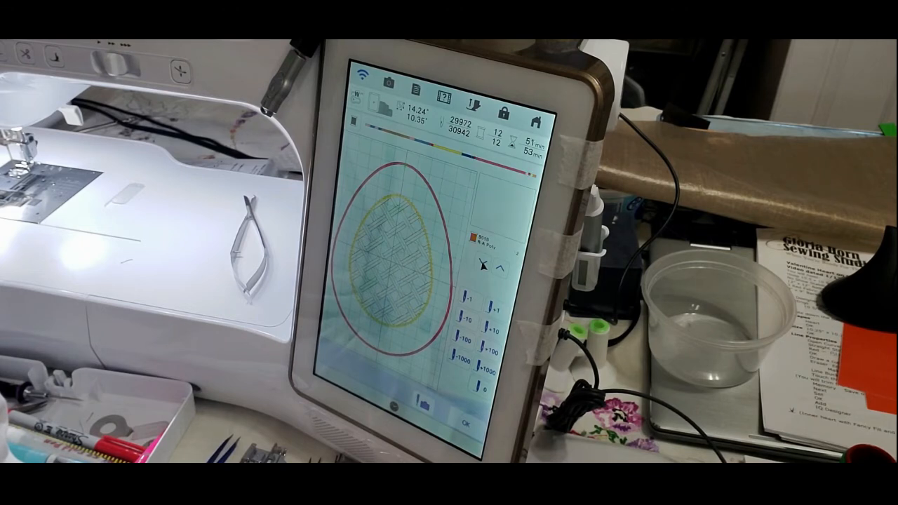
left_click(482, 264)
left_click(482, 264)
left_click(482, 264)
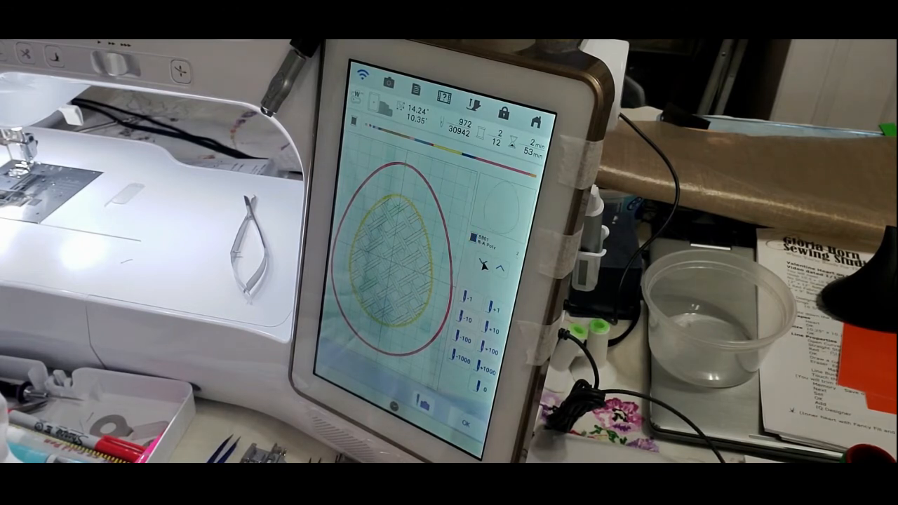
Step: Leave the stitch navigation and return to the machine's home screen, cancelling the current pattern selection
left_click(463, 424)
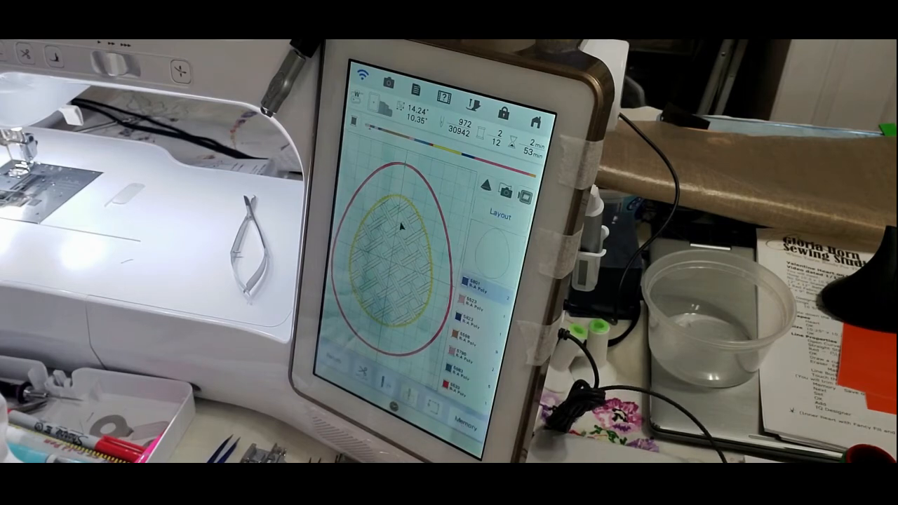
left_click(537, 123)
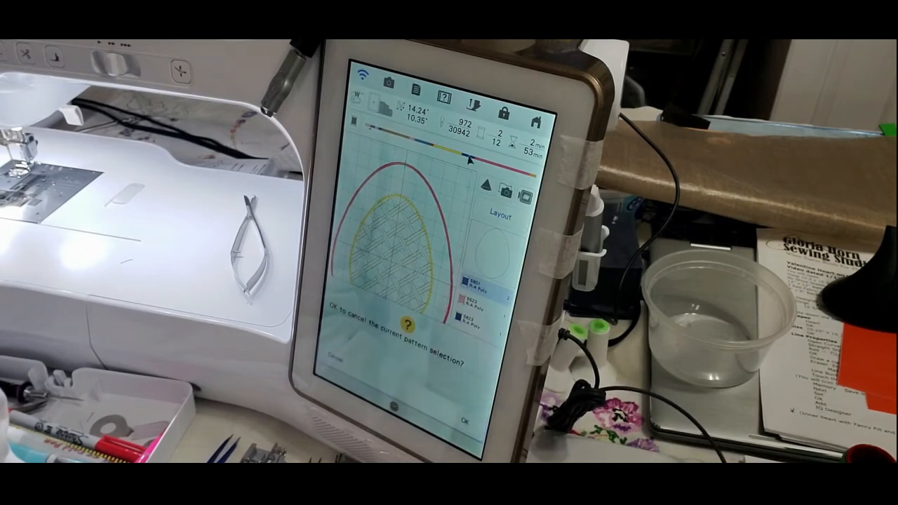
left_click(463, 423)
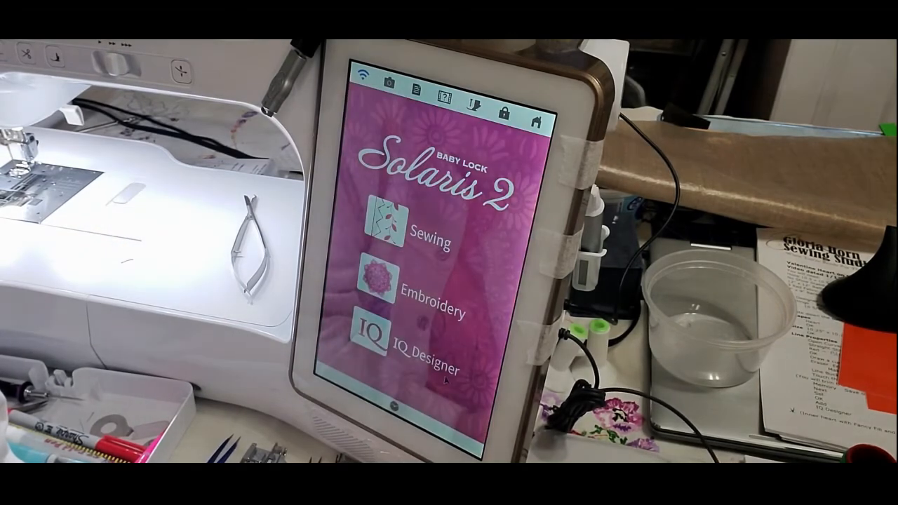
Step: In Embroidery mode, load the green-bordered egg design from the USB drive and look through its thread color list
left_click(393, 266)
left_click(346, 330)
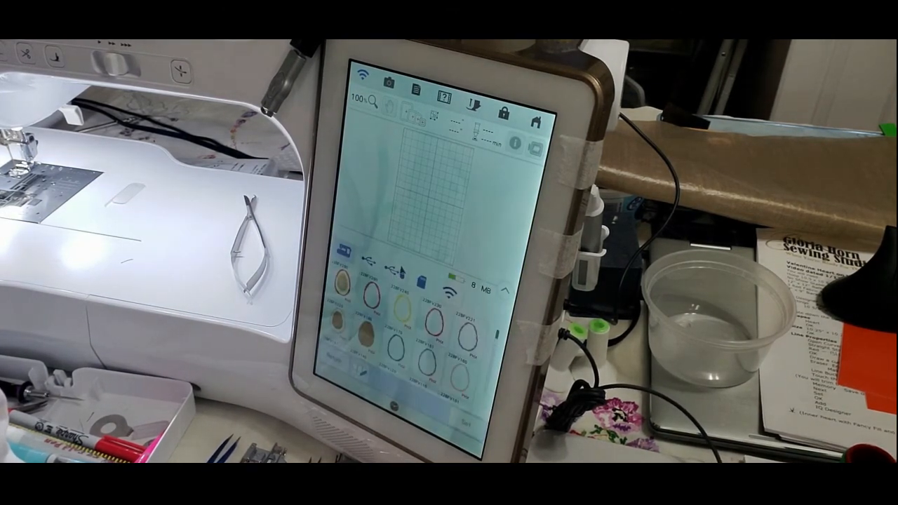
left_click(369, 263)
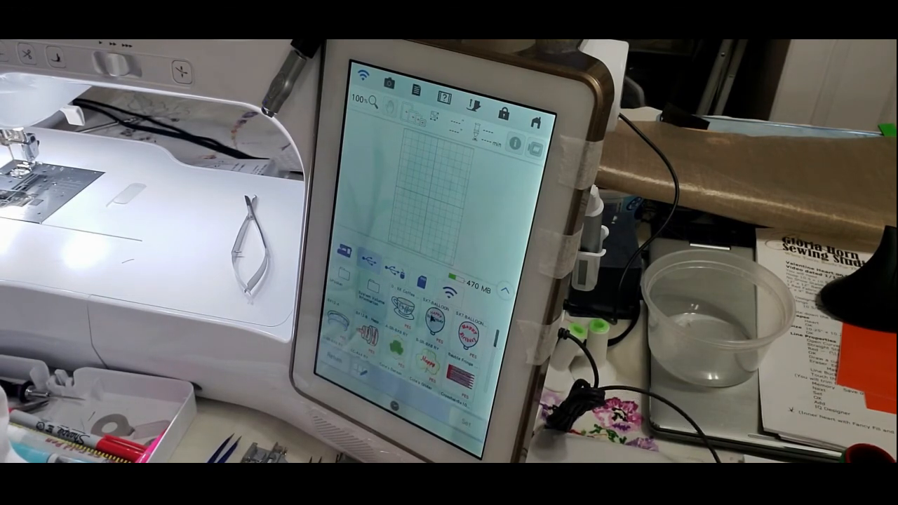
scroll(495, 341, "down", 3)
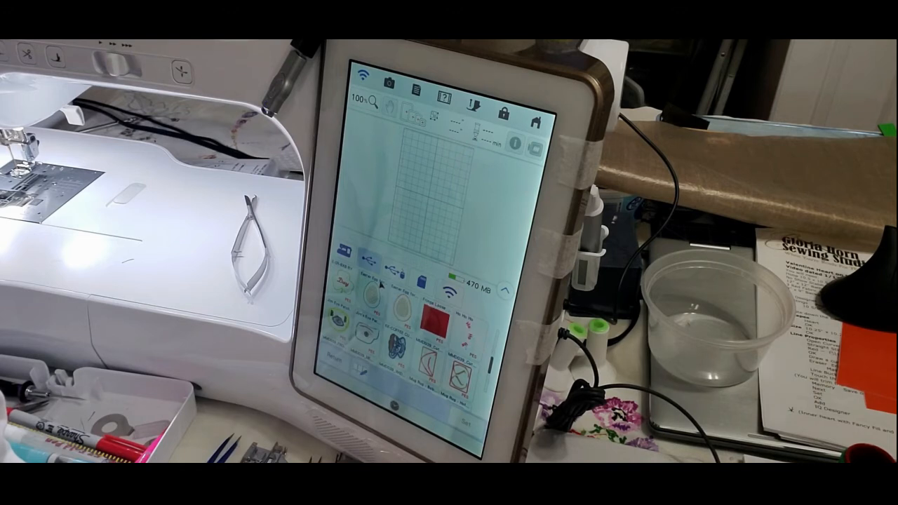
left_click(376, 291)
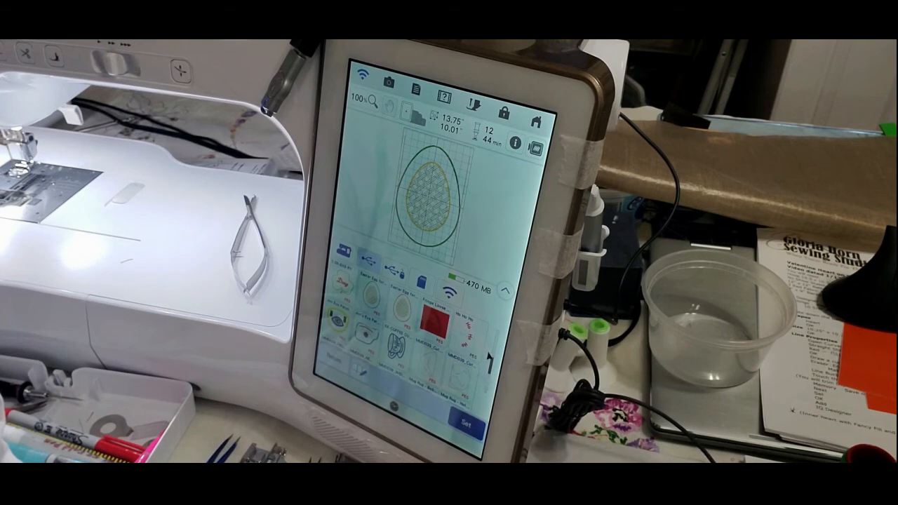
mouse_move(491, 368)
left_mouse_down()
mouse_move(489, 385)
mouse_move(491, 365)
left_mouse_up()
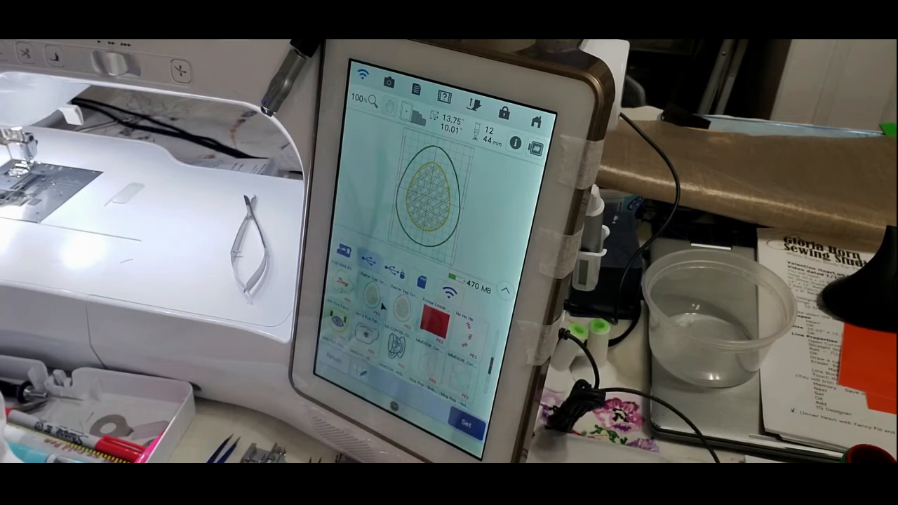
left_click(466, 424)
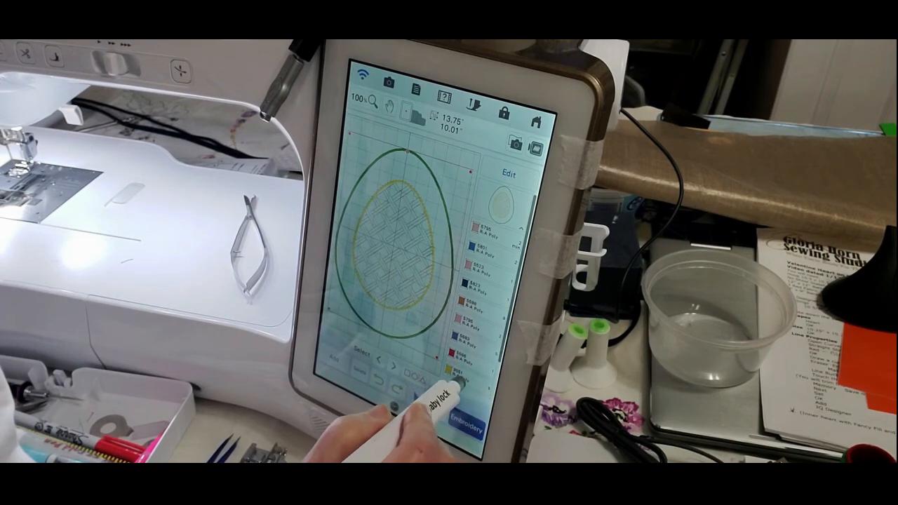
left_click_drag(478, 379, 487, 257)
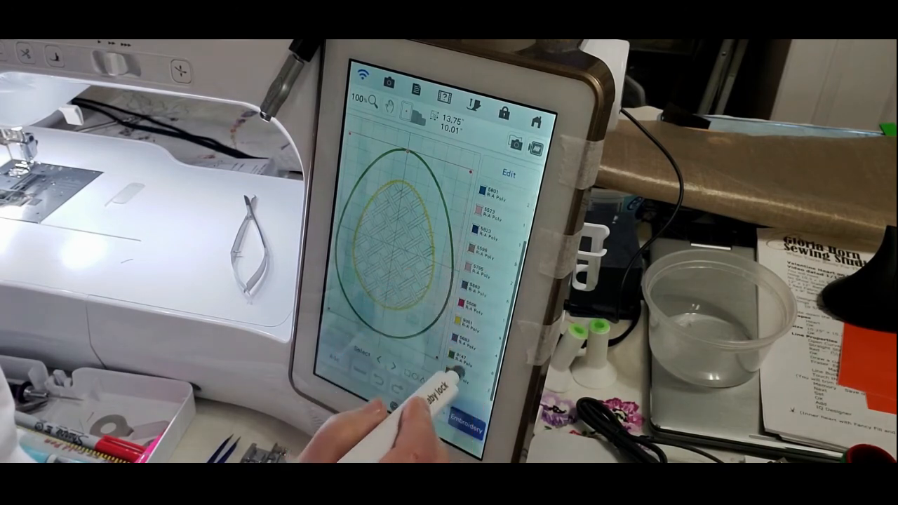
Step: Open the green-bordered egg's thread color palette, close it without changes, and proceed to the embroidery screen
left_click(450, 376)
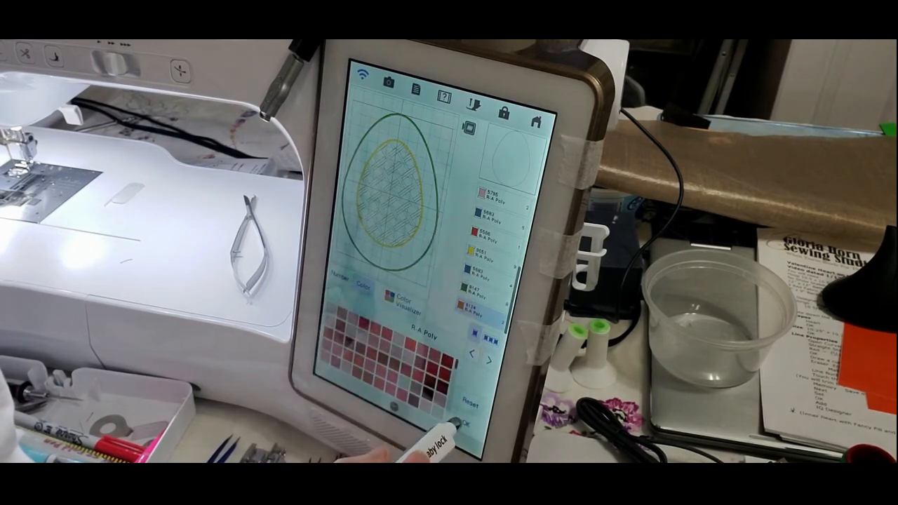
left_click(459, 423)
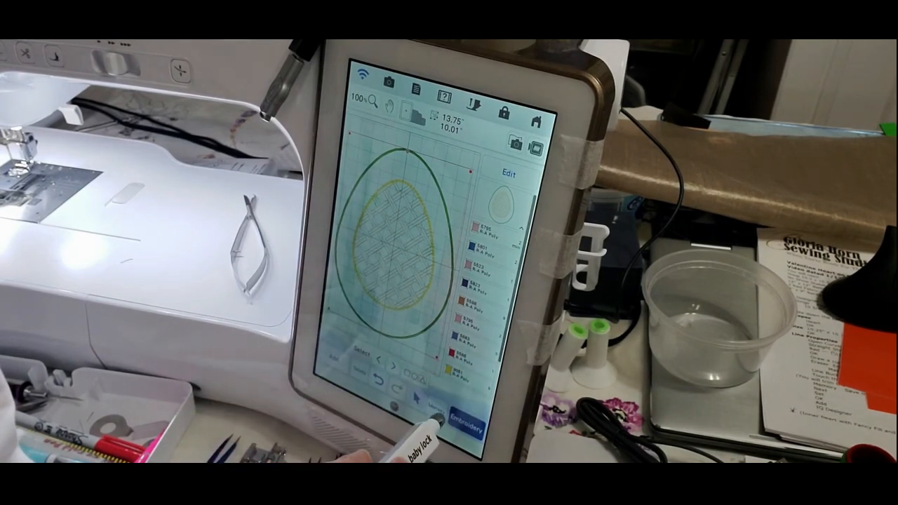
left_click(460, 425)
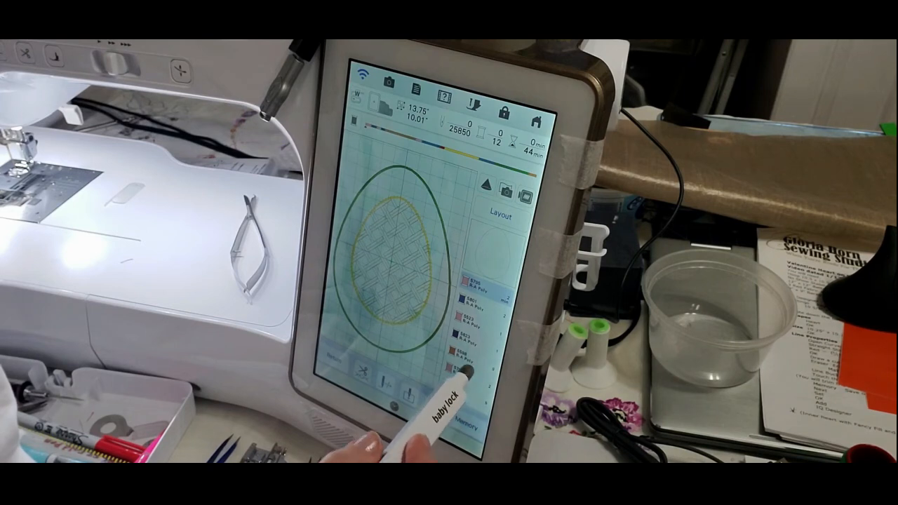
Step: Open the stitch navigation and check the green-bordered egg's last two thread colors, the orange and the green outline
left_click(383, 382)
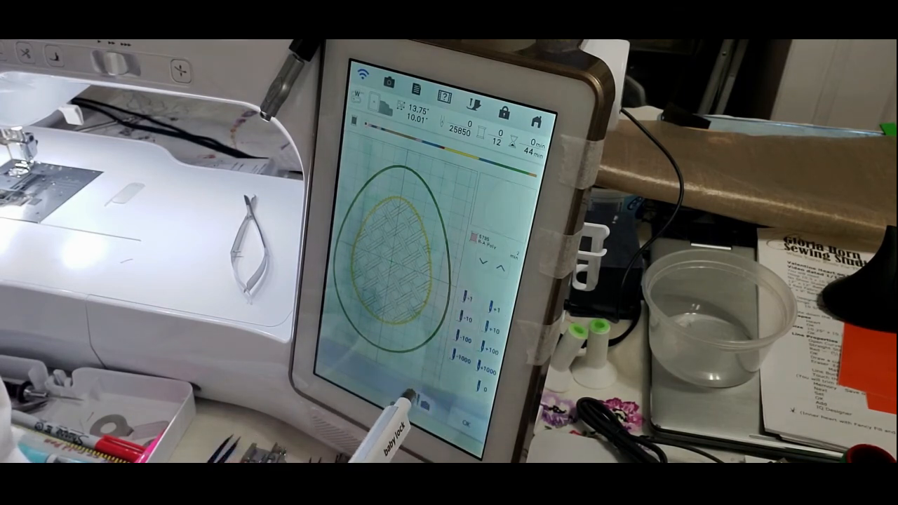
left_click(400, 403)
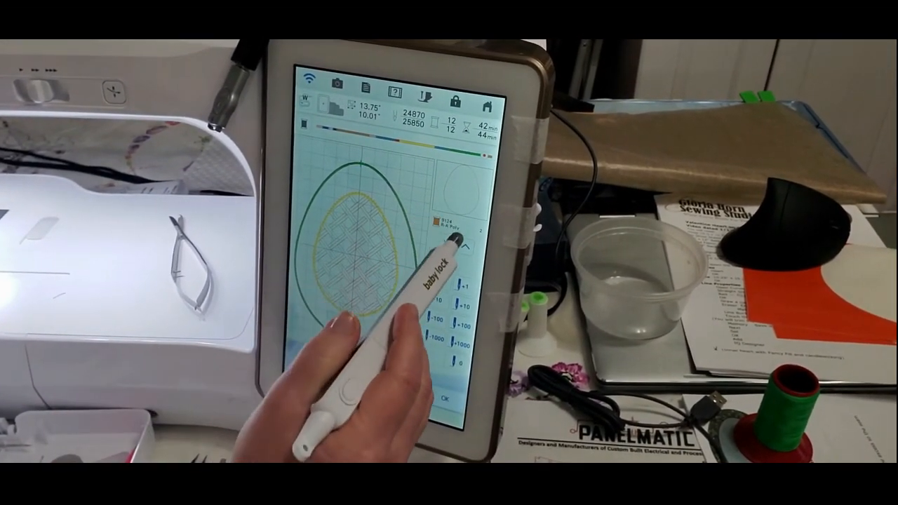
left_click(436, 398)
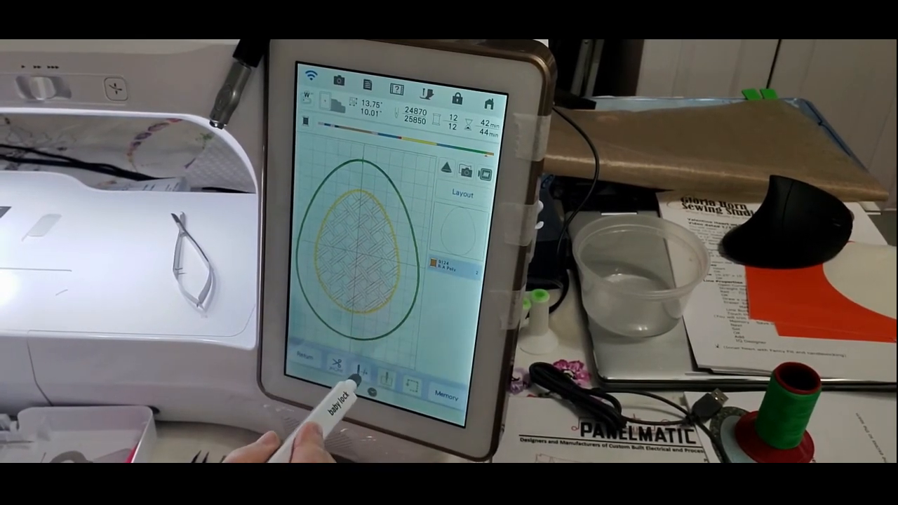
left_click(357, 373)
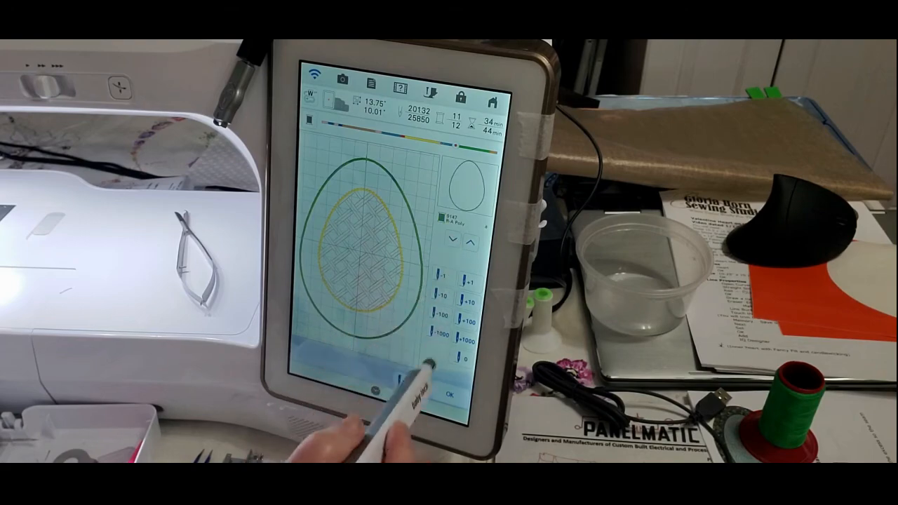
Step: Leave the stitch navigation and return to the home screen, cancelling the current pattern selection
left_click(447, 399)
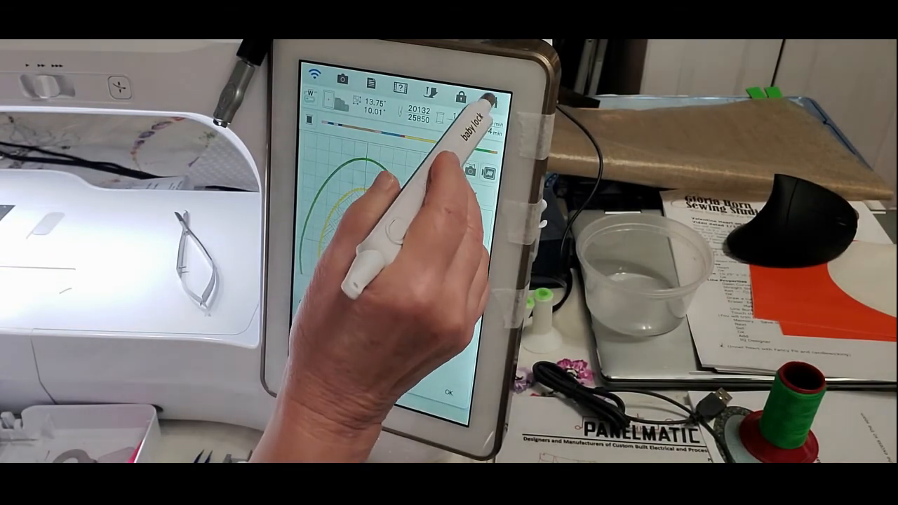
left_click(494, 103)
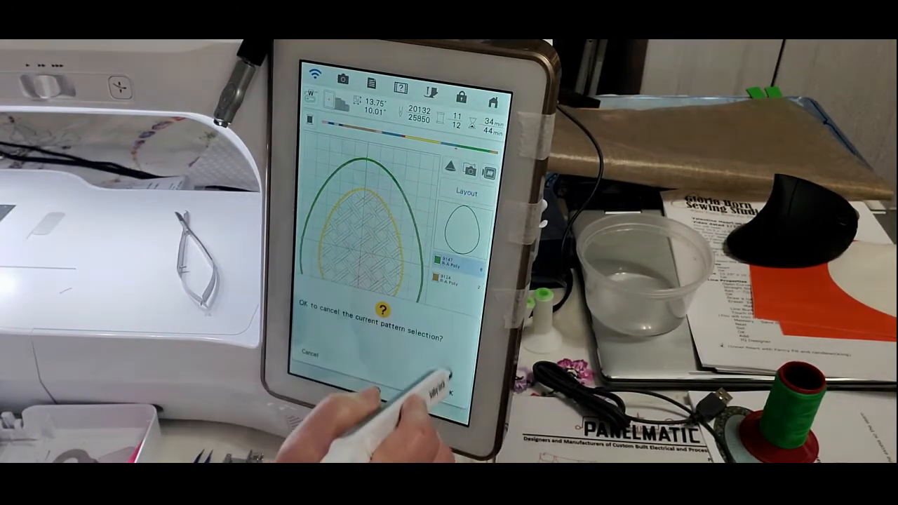
left_click(442, 392)
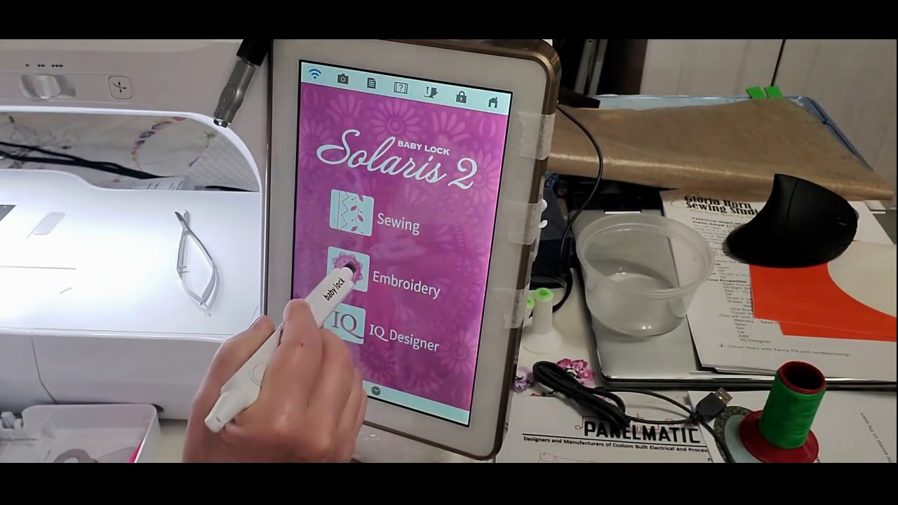
Step: In Embroidery mode, find the green-bordered egg among the USB drive's designs and set it in the hoop area
left_click(348, 267)
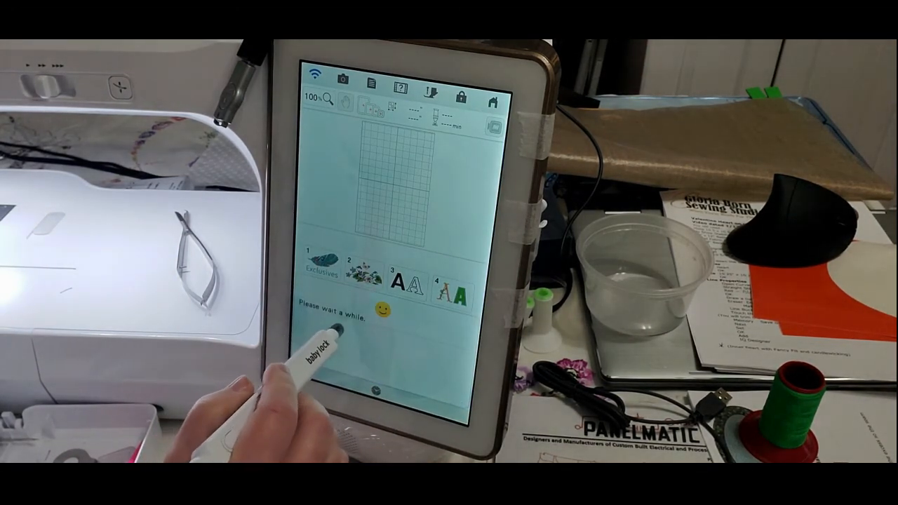
left_click(337, 255)
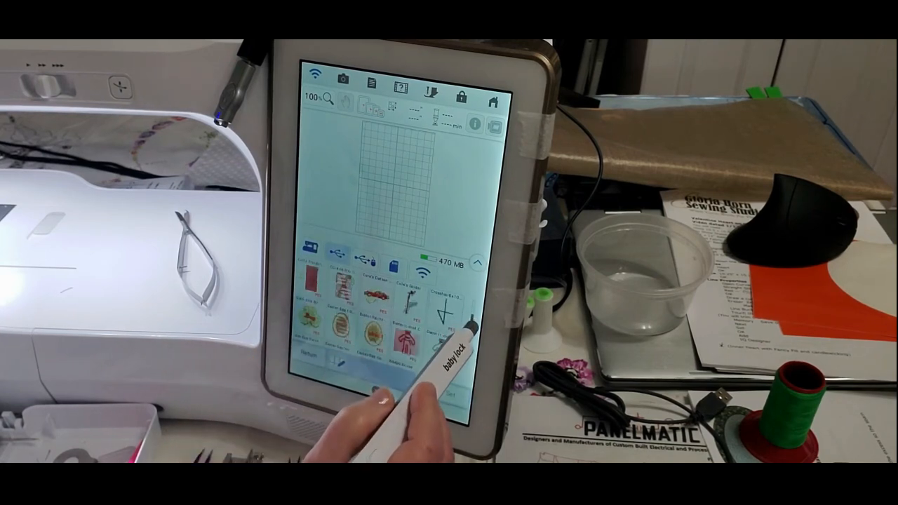
left_click(471, 324)
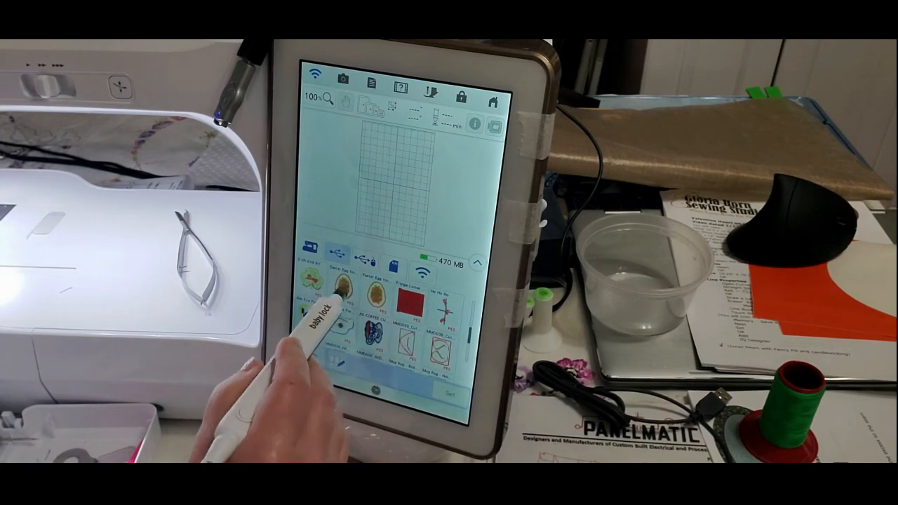
left_click(342, 324)
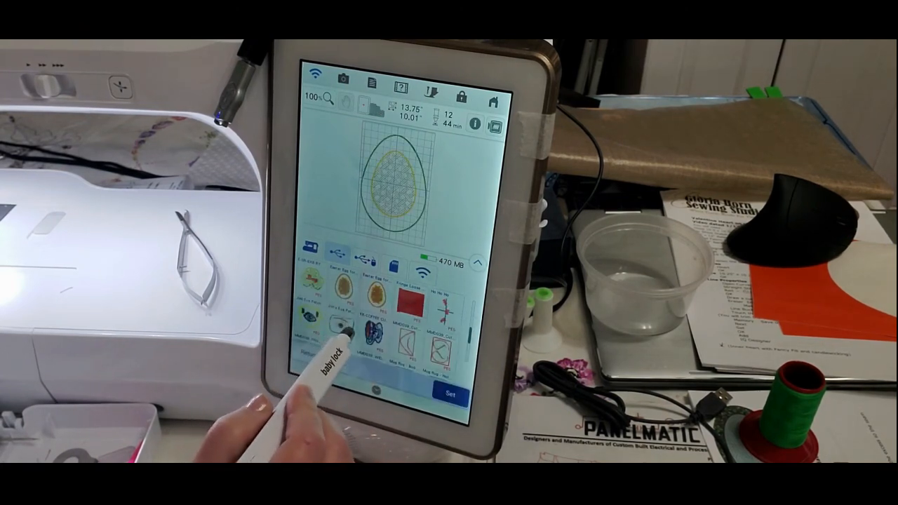
left_click(445, 395)
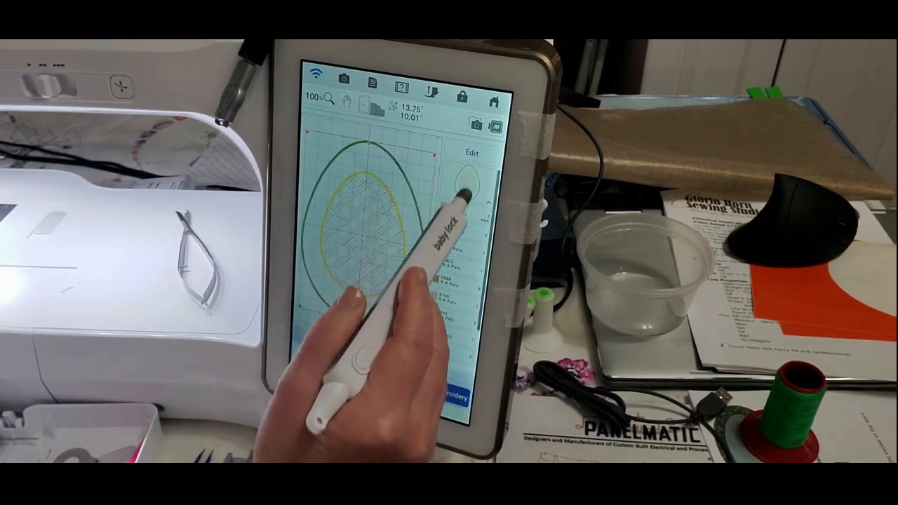
Step: Look through the egg's thread color list, proceed to the embroidery screen, and open the stitch navigation
left_click_drag(453, 303, 464, 195)
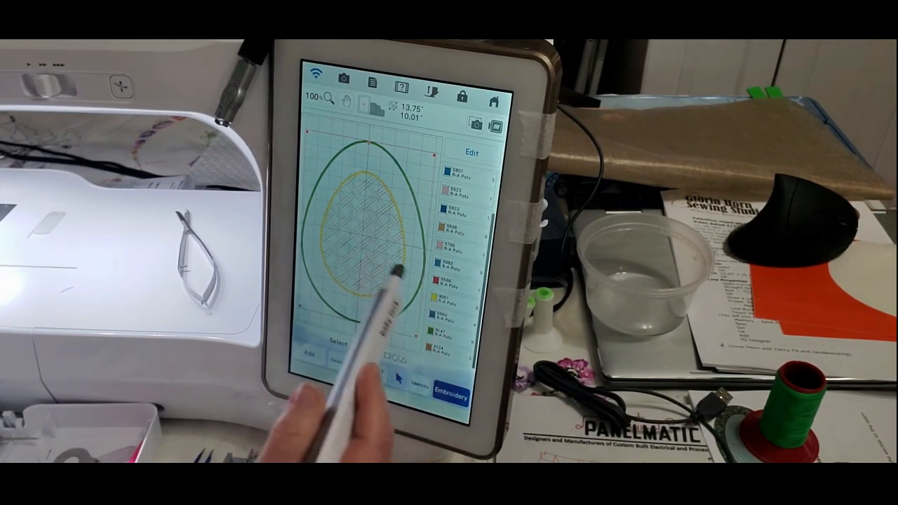
left_click(450, 395)
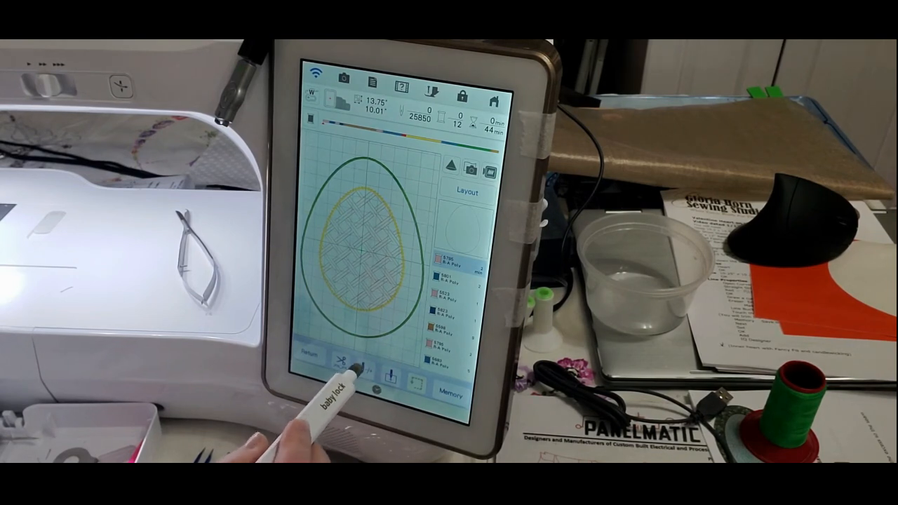
left_click(359, 372)
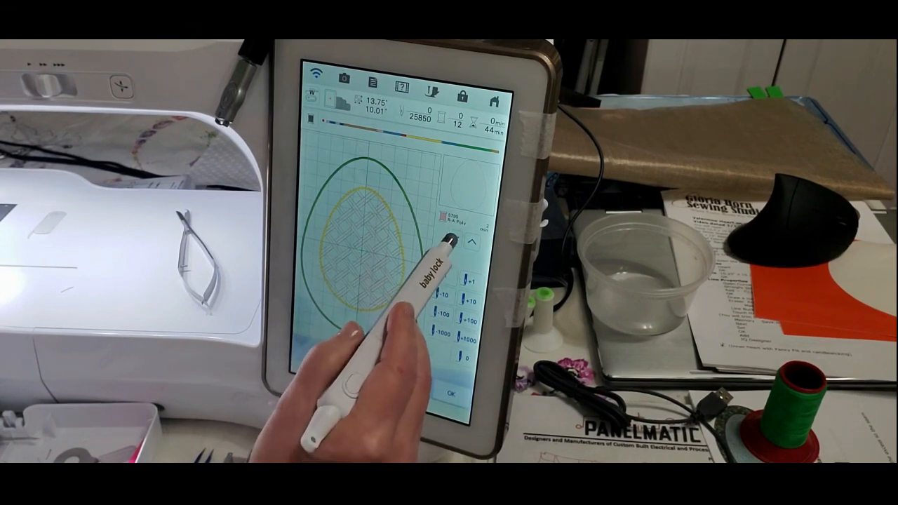
Step: Step the egg's sewing order forward to the third thread color, back to the start, and backward around to the last color
left_click(454, 239)
left_click(454, 239)
left_click(454, 238)
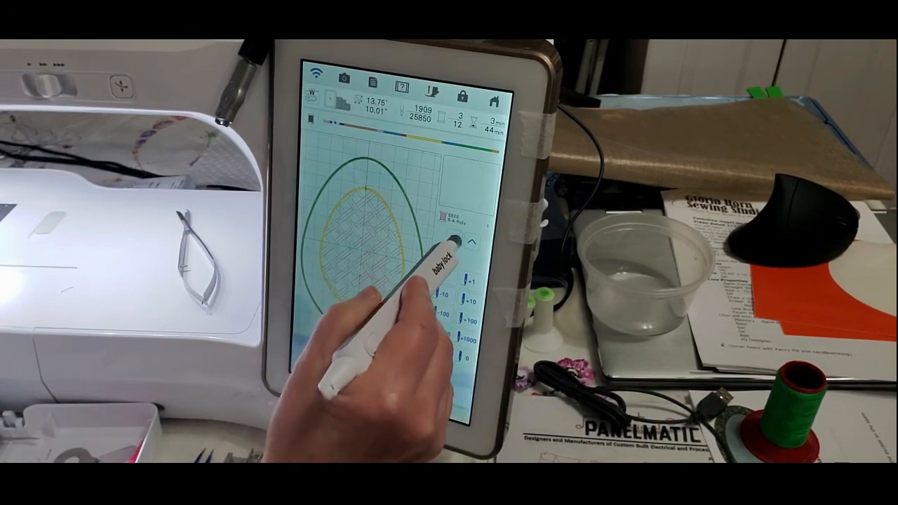
left_click(471, 243)
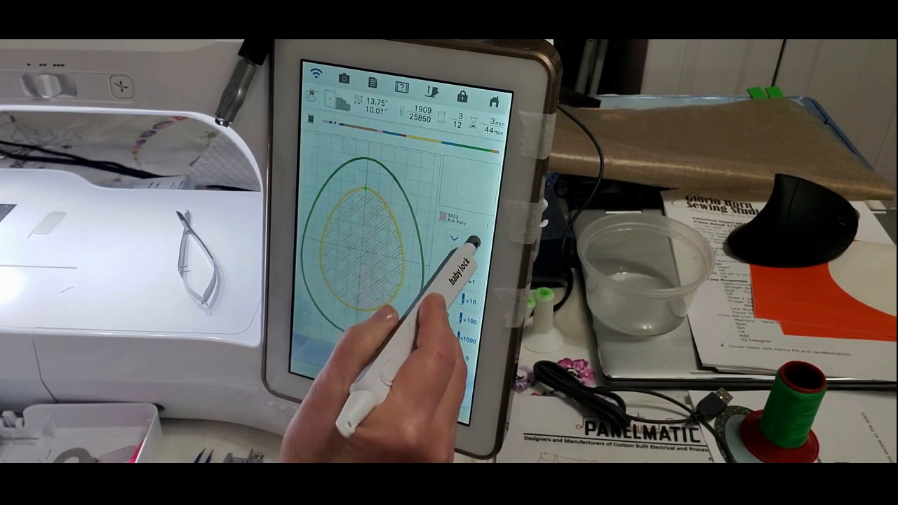
left_click(472, 243)
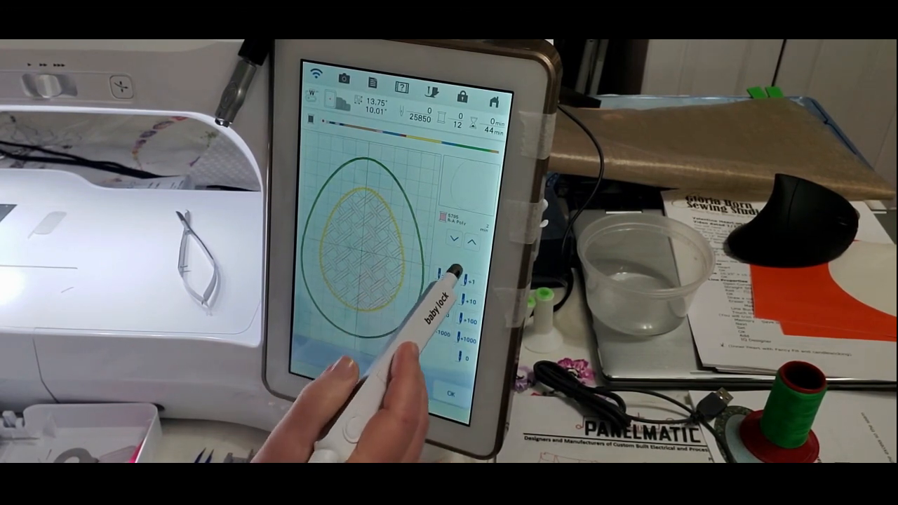
left_click(469, 242)
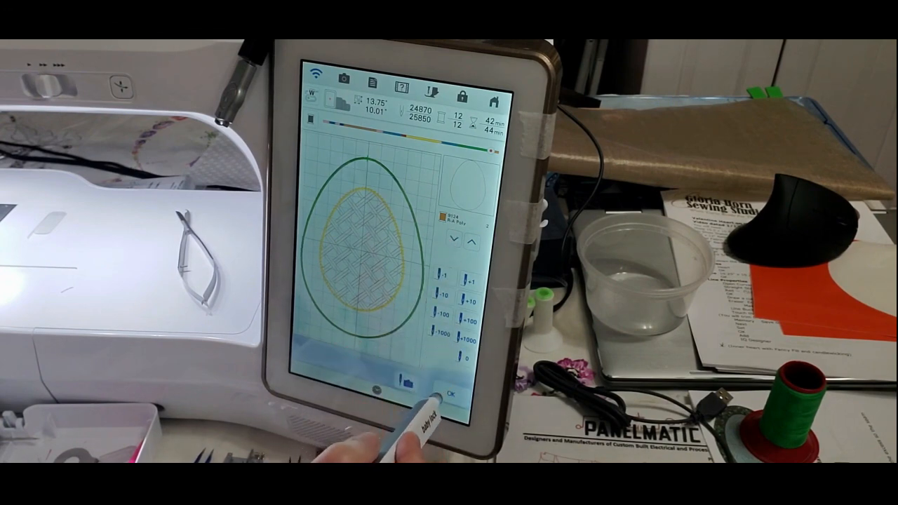
left_click(450, 393)
left_click(390, 377)
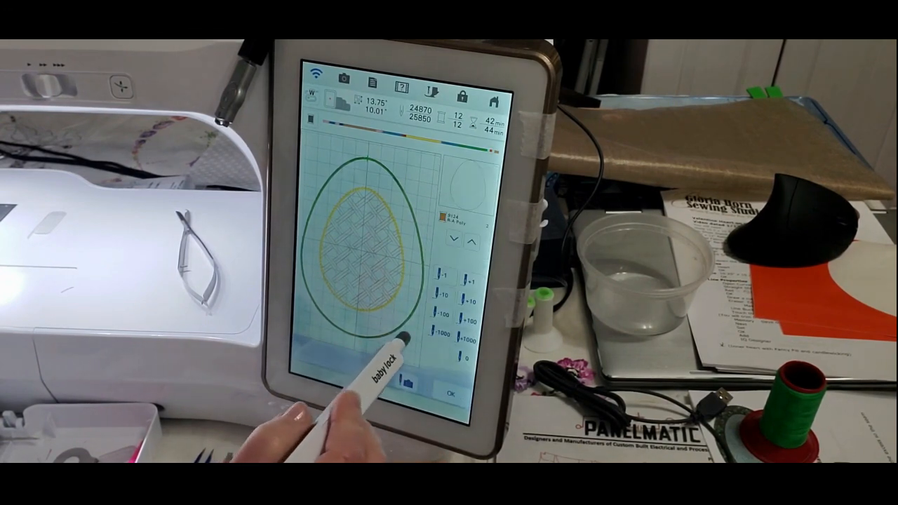
Step: Step past the last color to the start, and advance through every thread color of the green-bordered egg once around
left_click(454, 239)
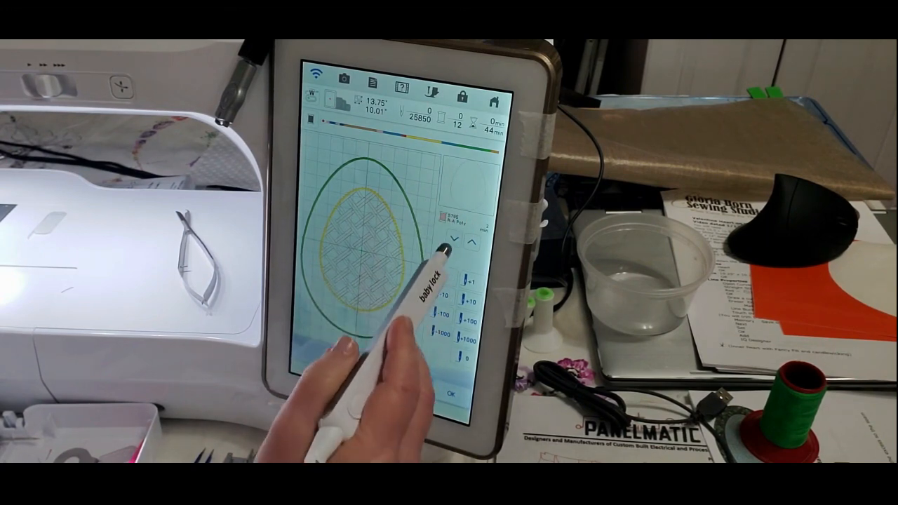
left_click(451, 241)
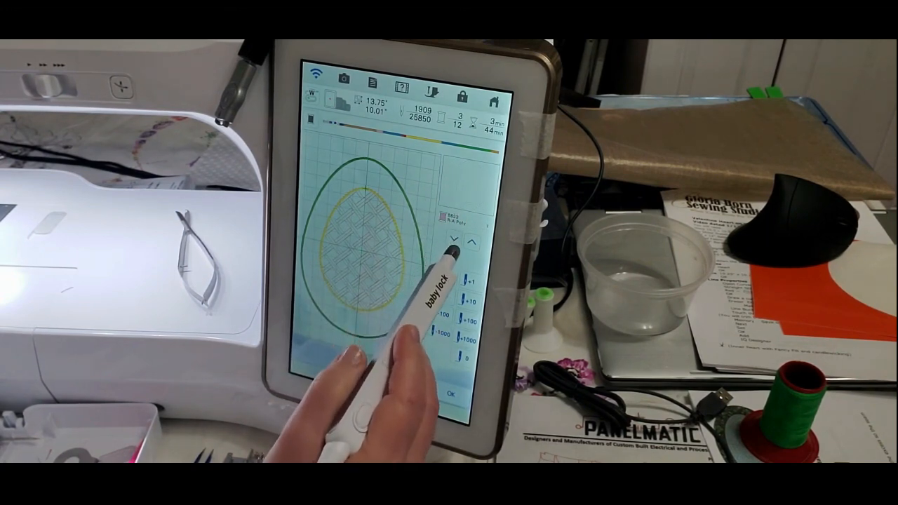
left_click(452, 240)
left_click(453, 241)
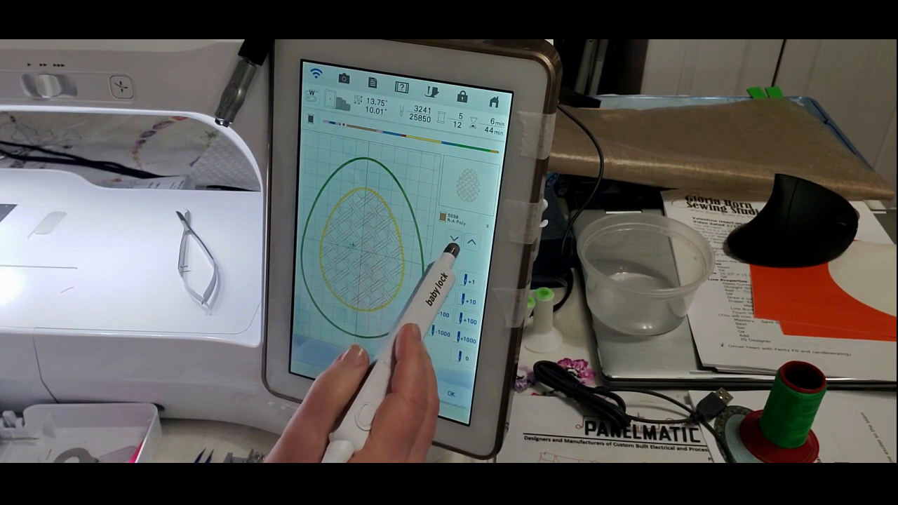
left_click(451, 240)
left_click(451, 241)
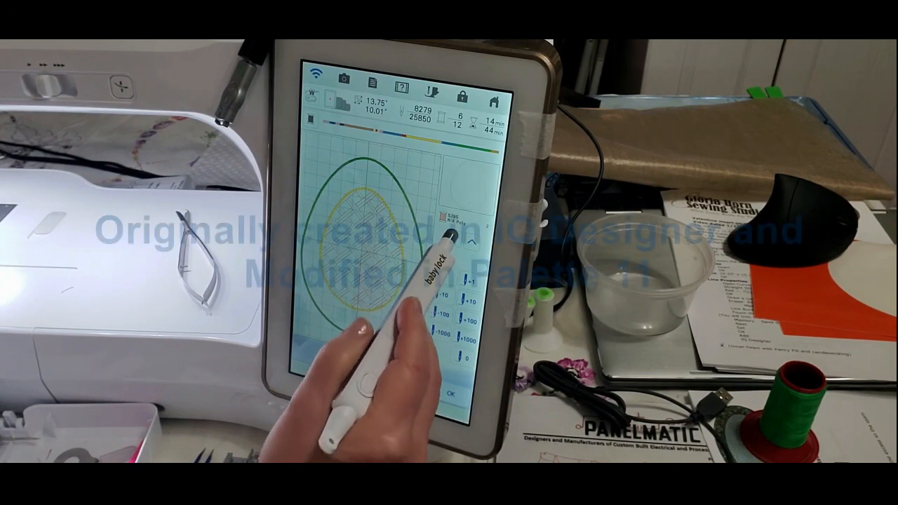
left_click(449, 242)
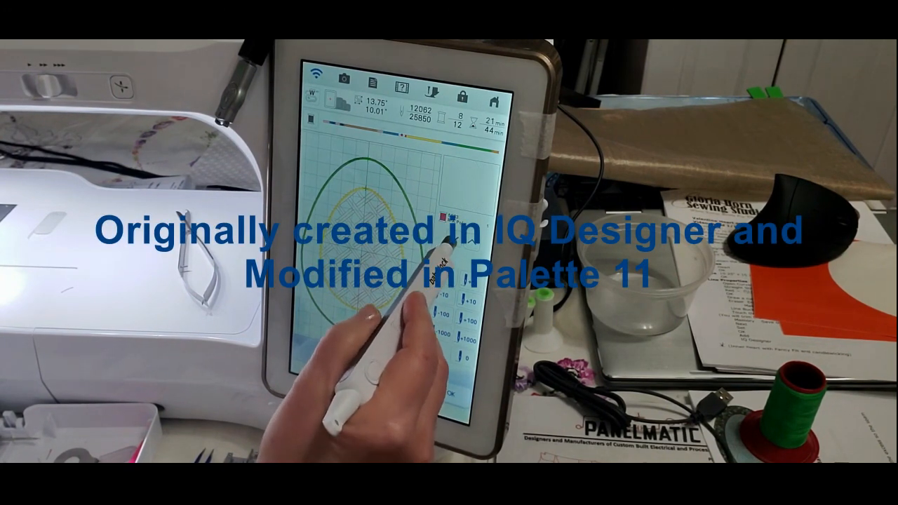
left_click(451, 242)
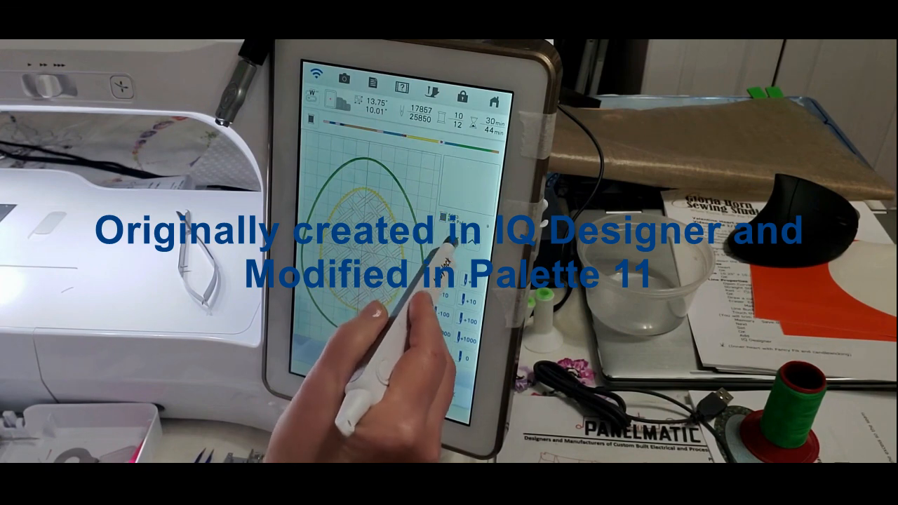
left_click(452, 242)
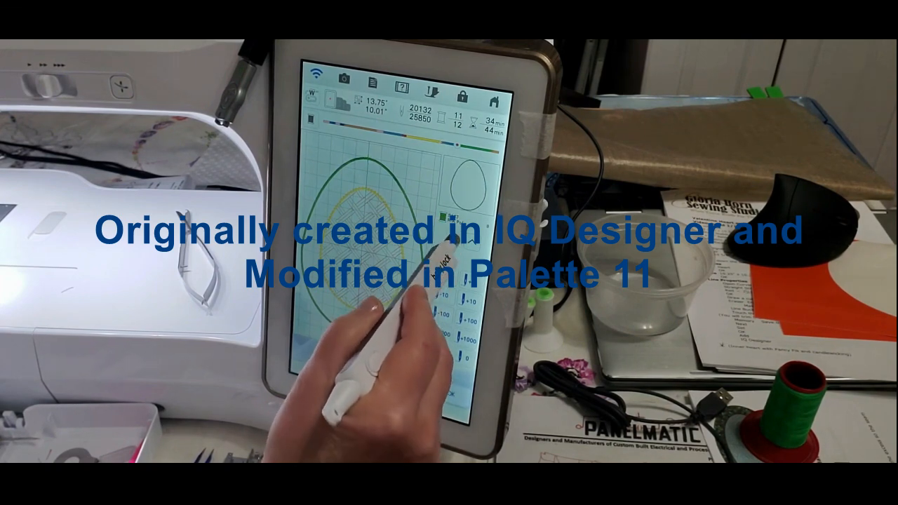
left_click(450, 244)
left_click(450, 243)
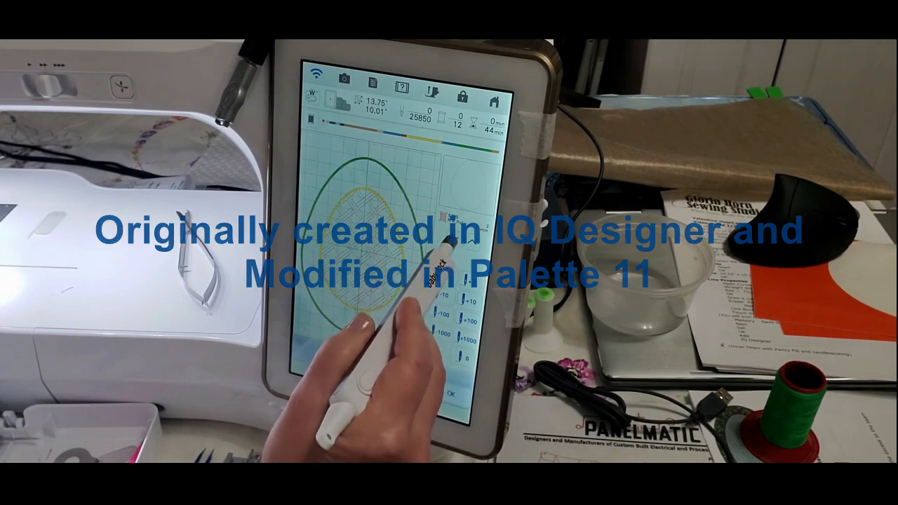
Step: Go through the green-bordered egg's sewing order again, one thread color at a time, from the first to the twelfth
left_click(450, 243)
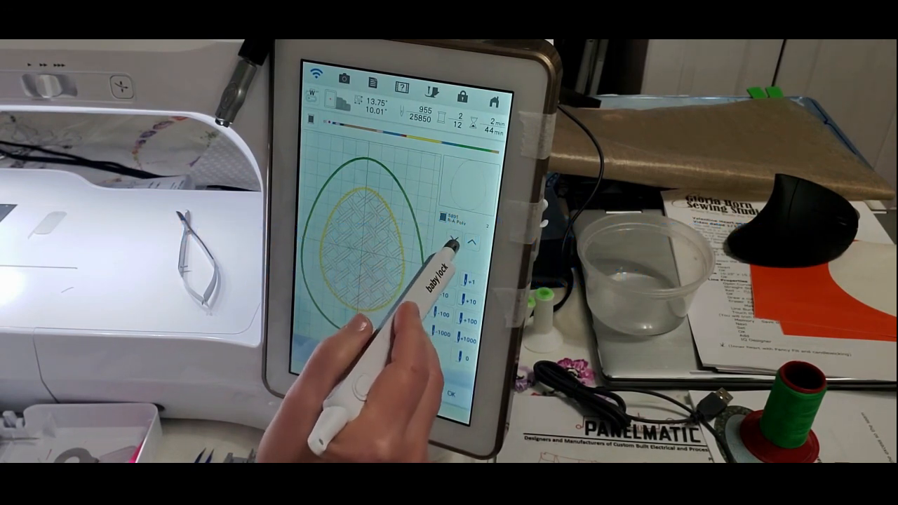
left_click(450, 242)
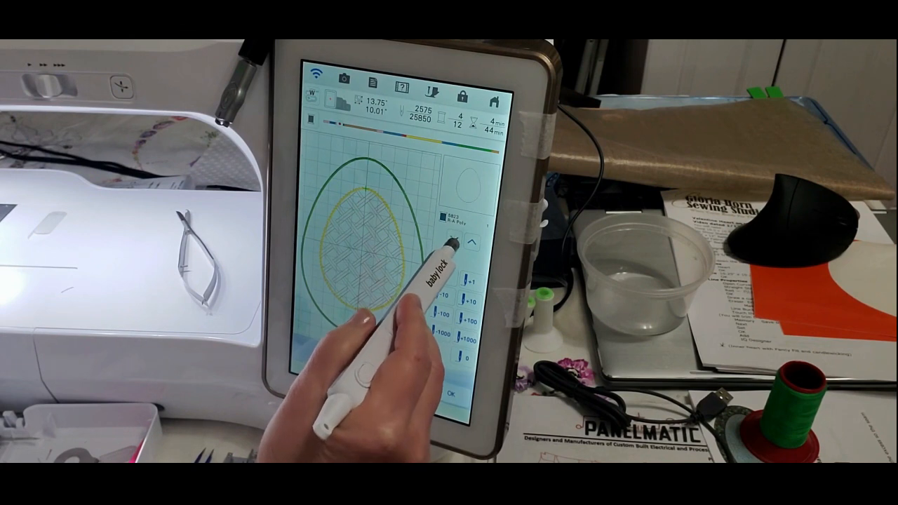
left_click(450, 243)
left_click(451, 242)
left_click(450, 243)
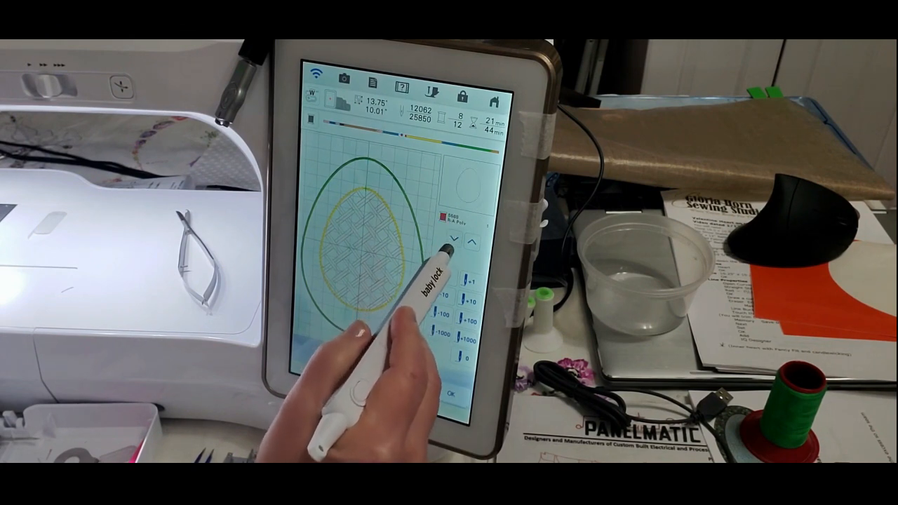
left_click(451, 242)
left_click(451, 243)
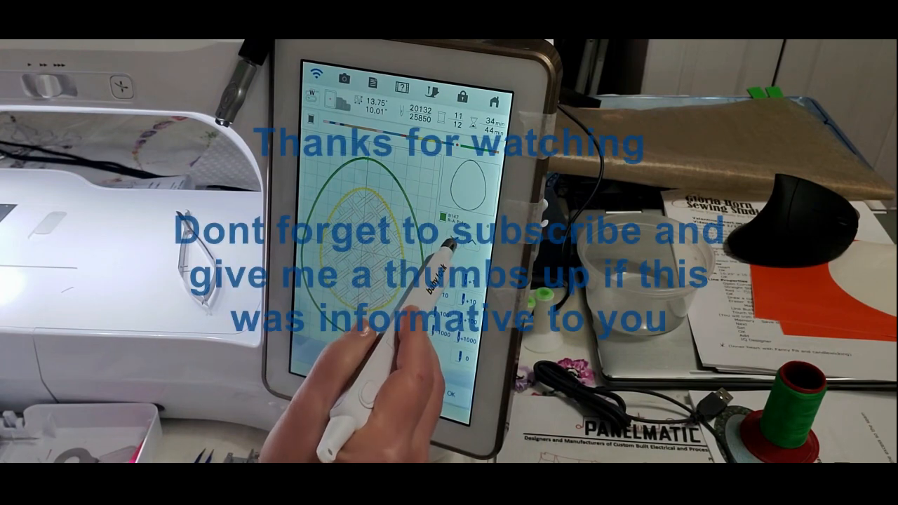
left_click(450, 242)
left_click(450, 243)
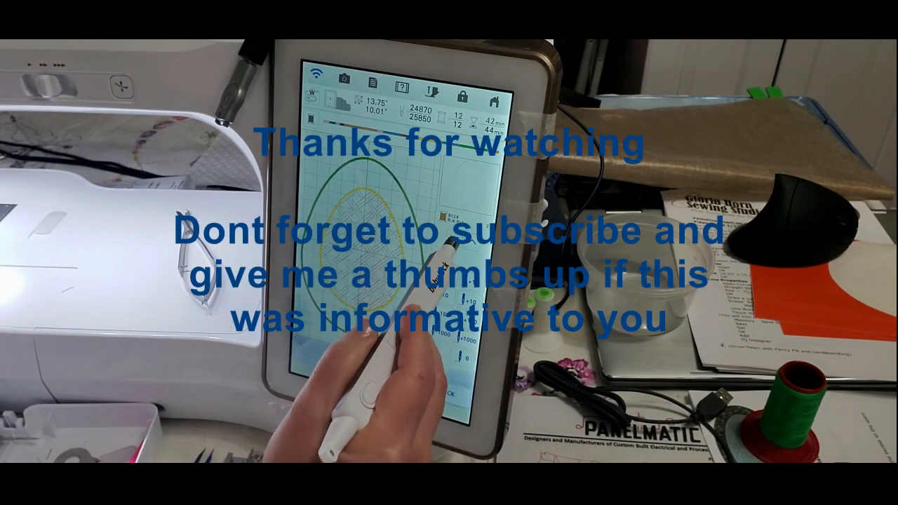